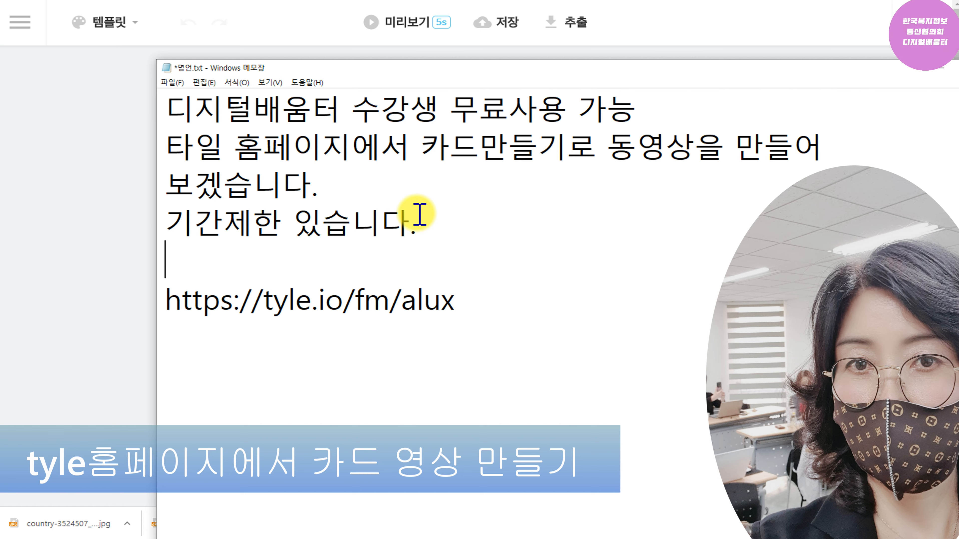
pyautogui.moveTo(467, 314); pyautogui.dragTo(162, 301)
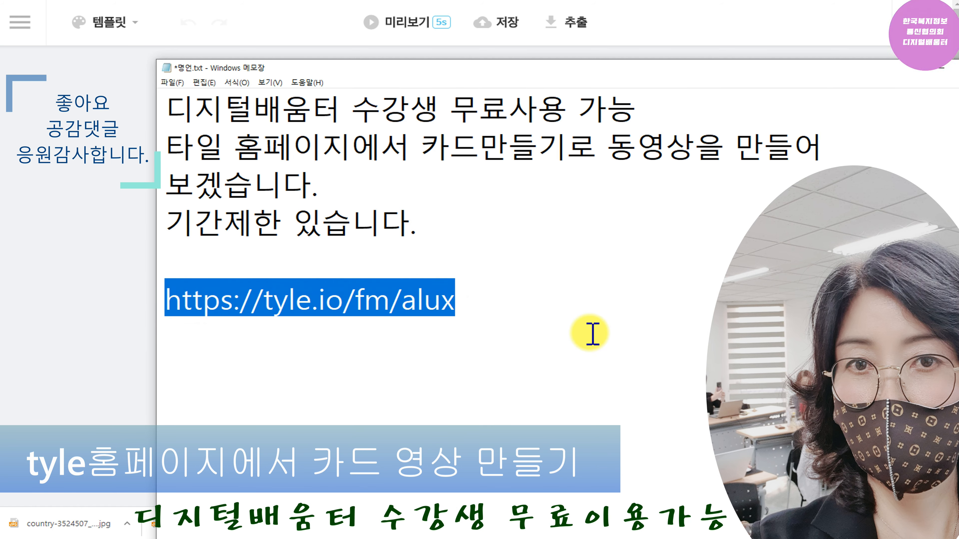
pyautogui.click(489, 304)
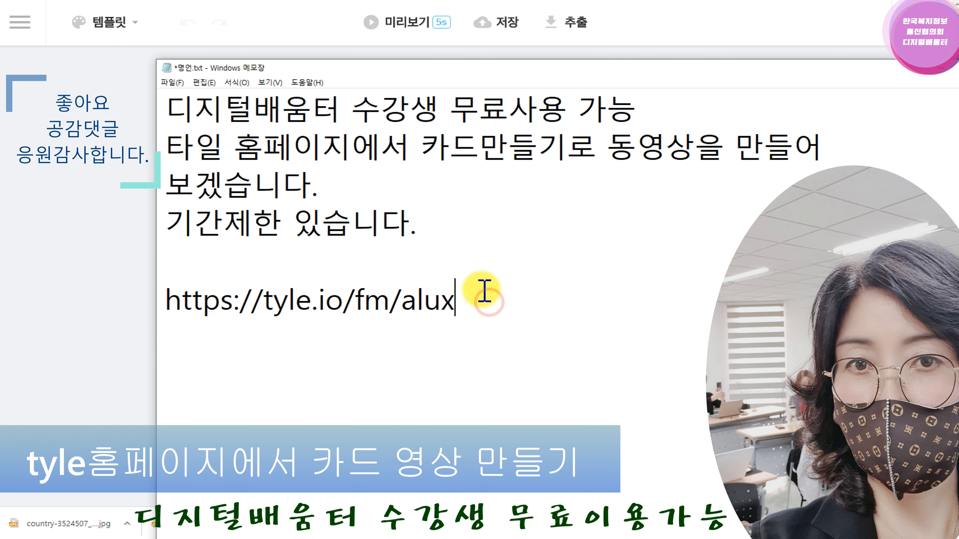
pyautogui.press('Return')
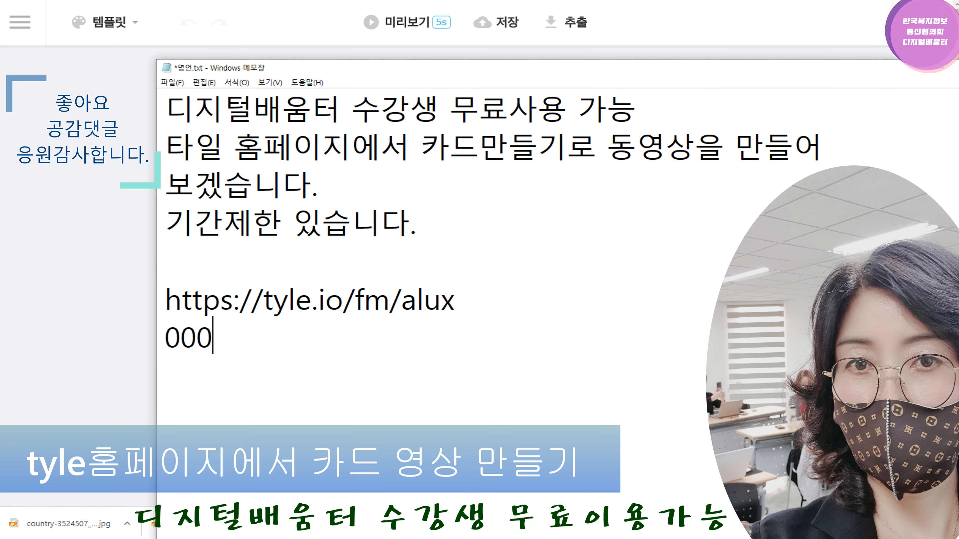
pyautogui.write('000000이르')
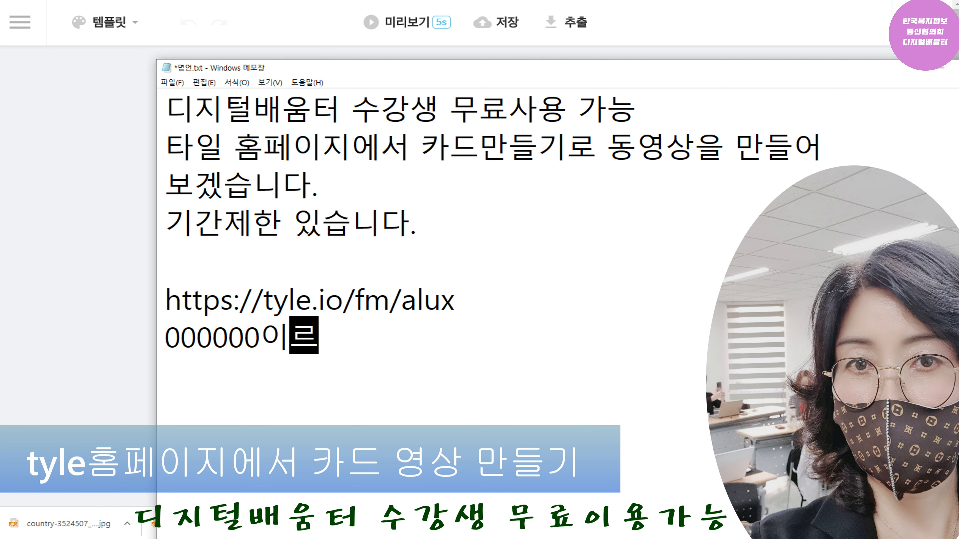
pyautogui.moveTo(357, 336); pyautogui.dragTo(154, 340)
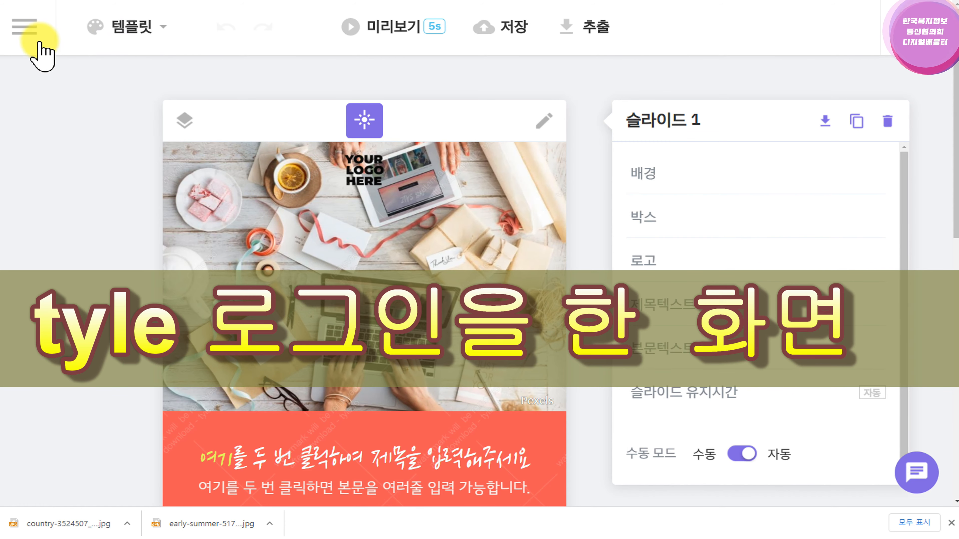
# Start a new card in the Tyle editor
pyautogui.click(20, 31)
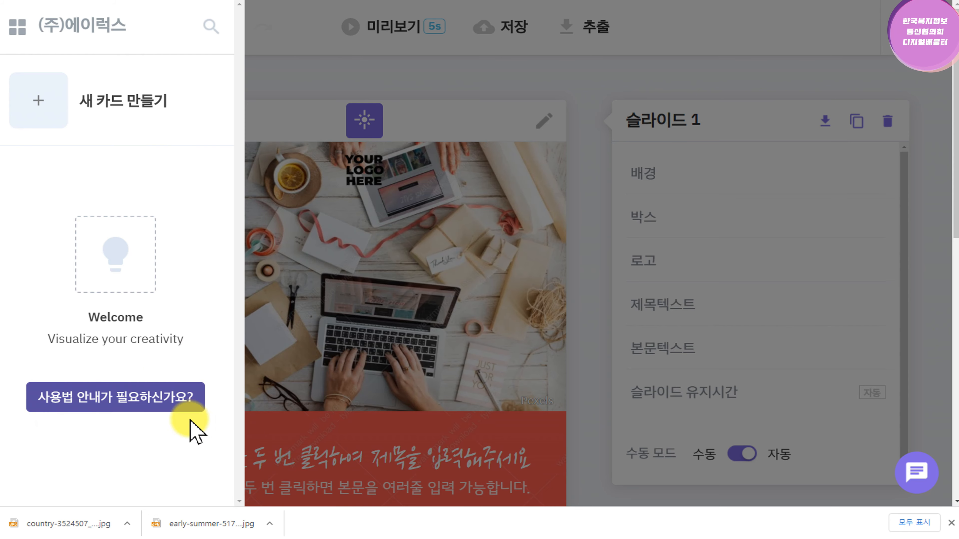
pyautogui.click(85, 101)
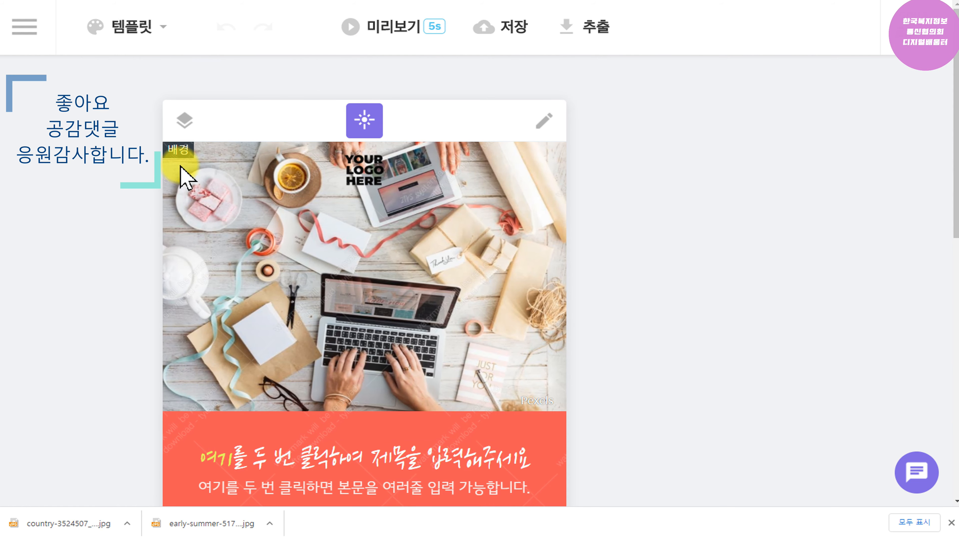
# View the slide's background settings and its stacked layers, and bring up the body text (본문텍스트) settings
pyautogui.click(207, 172)
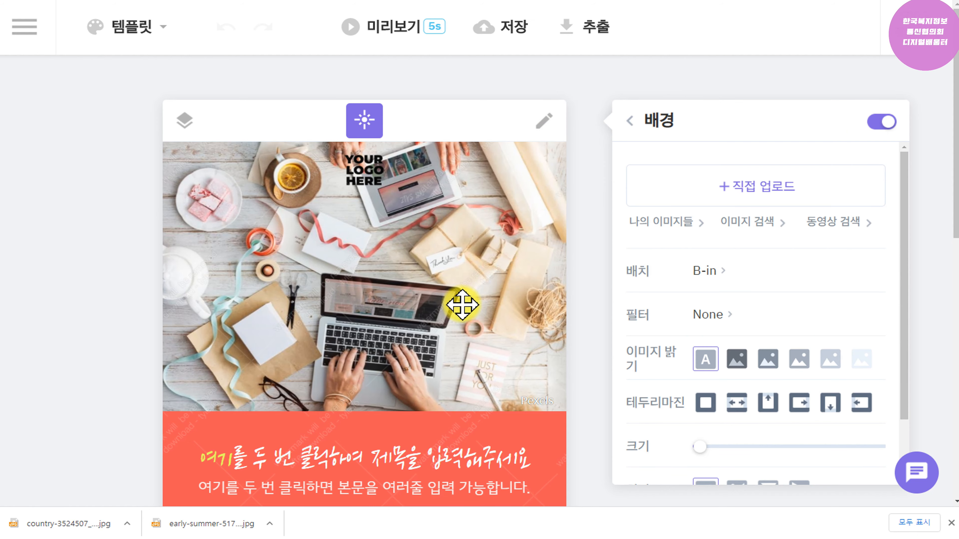
pyautogui.click(187, 122)
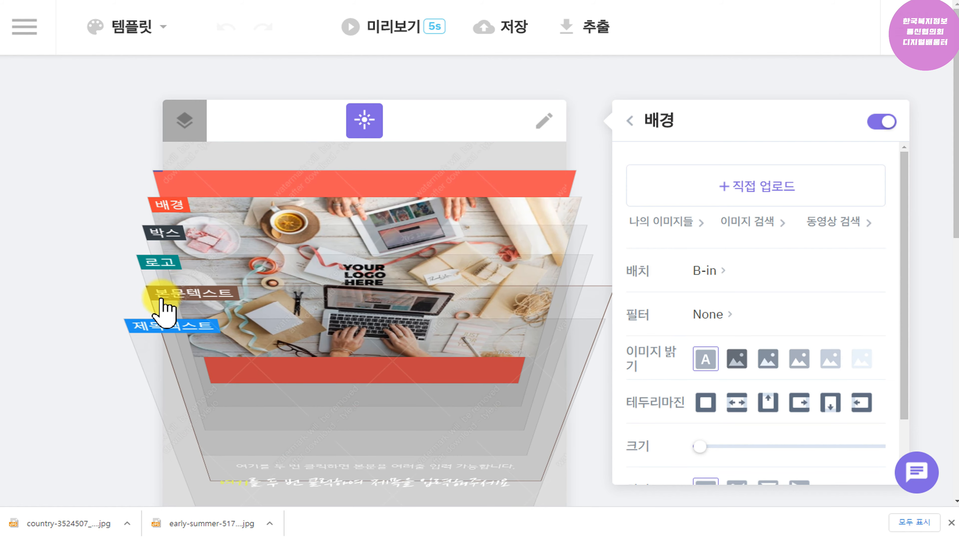
pyautogui.click(181, 298)
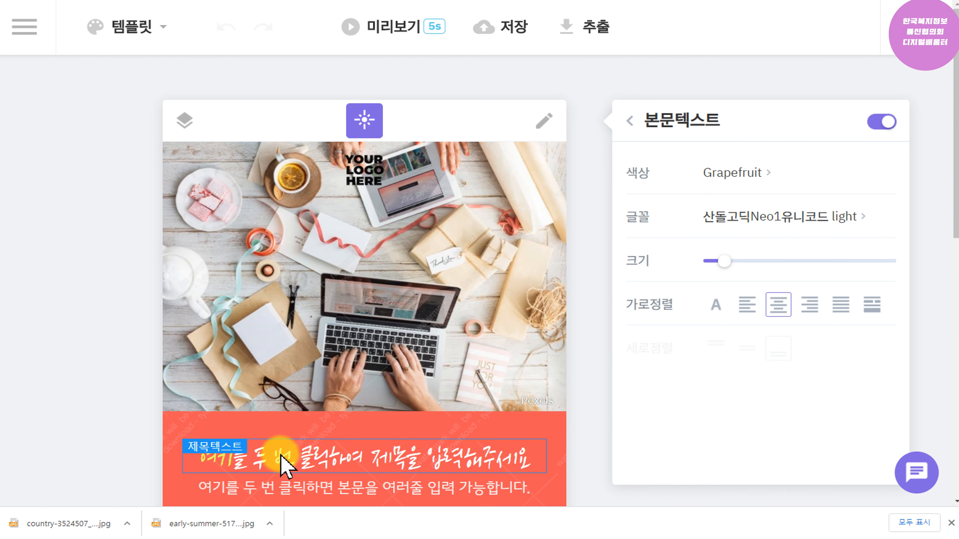
# Replace the slide's placeholder title with "삶의 희망이 되는 좋은 글" and finish editing the text
pyautogui.doubleClick(312, 456)
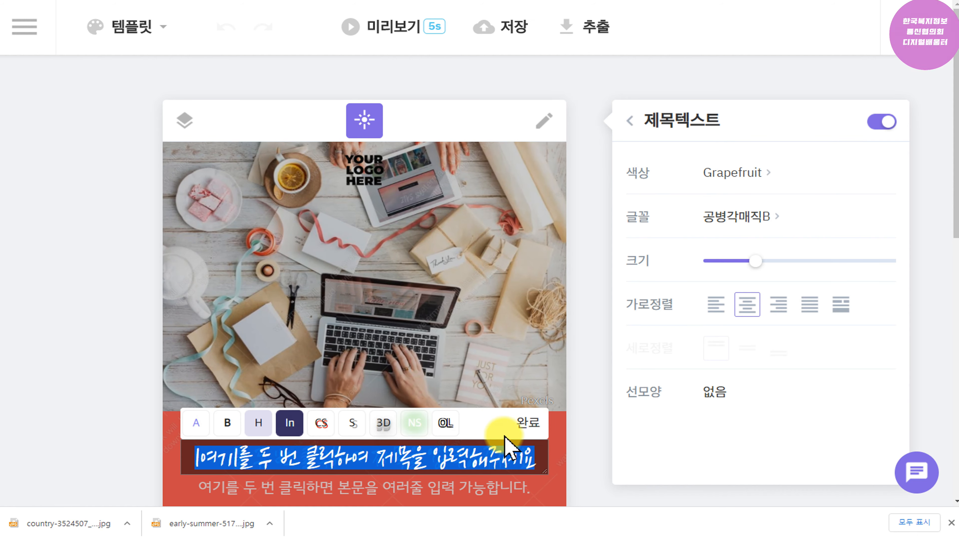
pyautogui.write('ㅅ')
pyautogui.write('의 희망이 되')
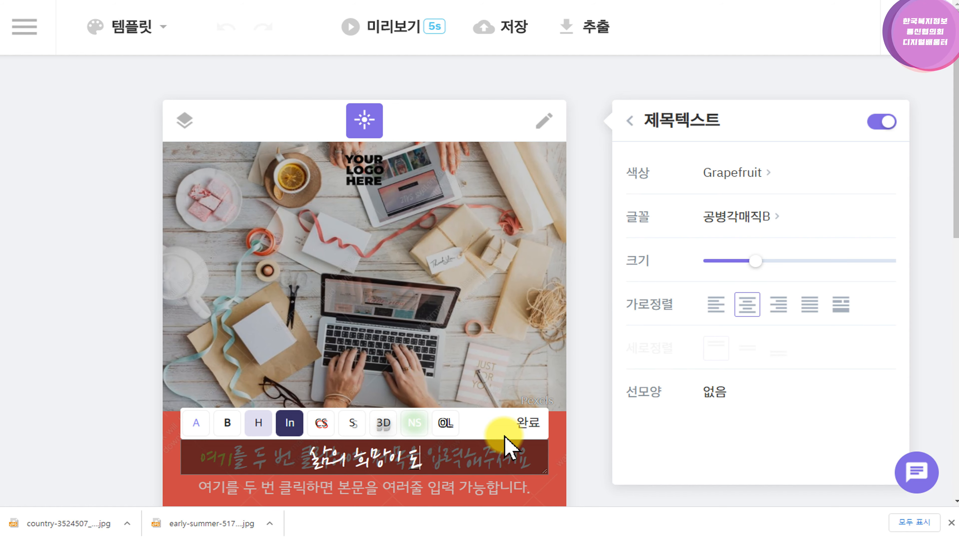
pyautogui.write('는 좋은 ㄱ')
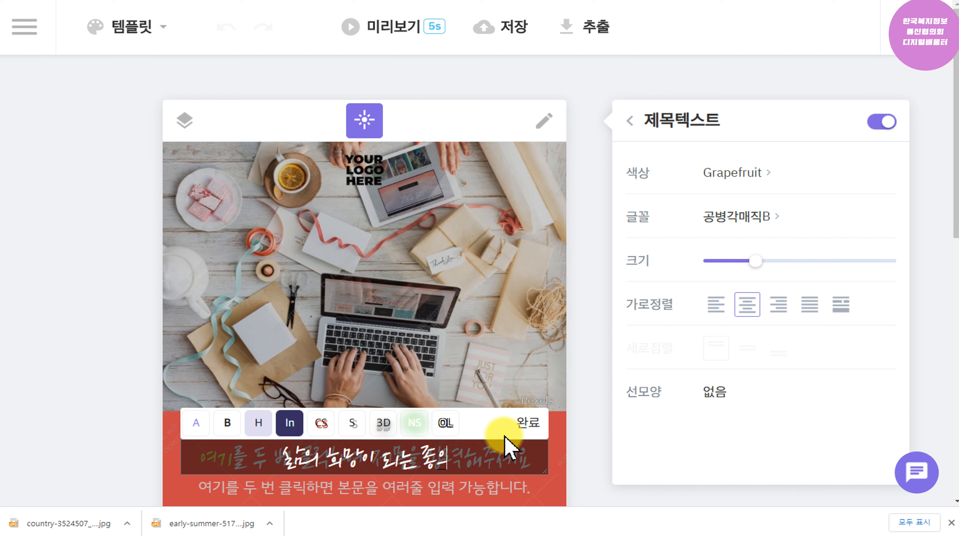
pyautogui.write('ㅡㄹ')
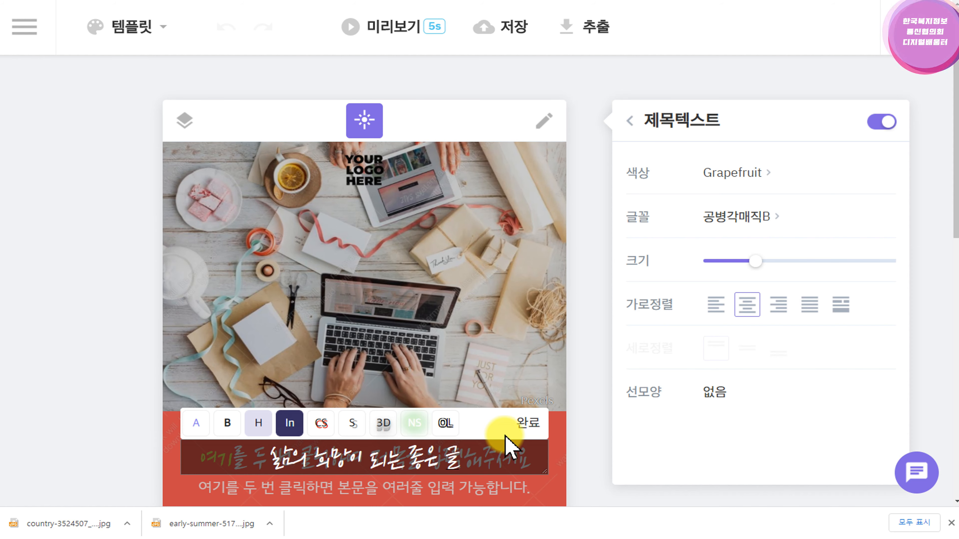
pyautogui.click(525, 425)
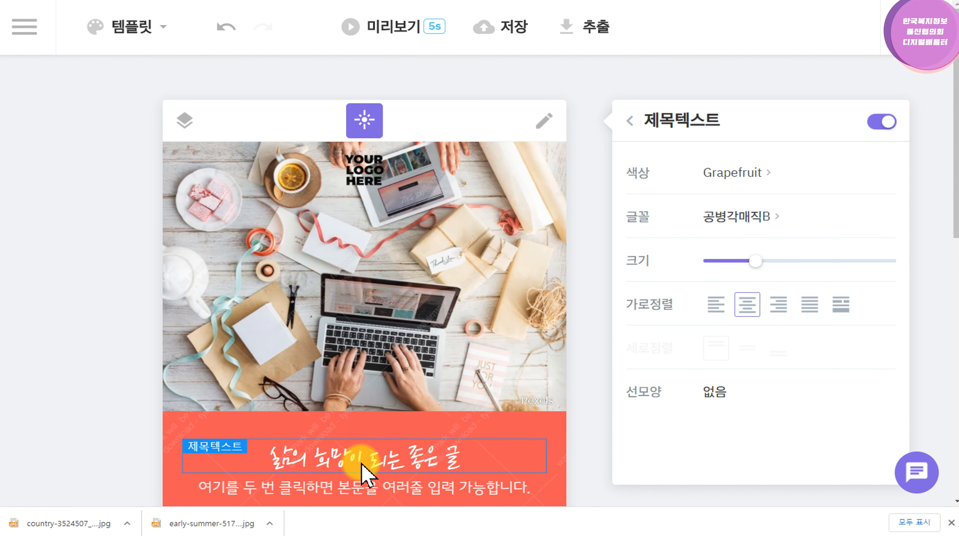
pyautogui.doubleClick(457, 463)
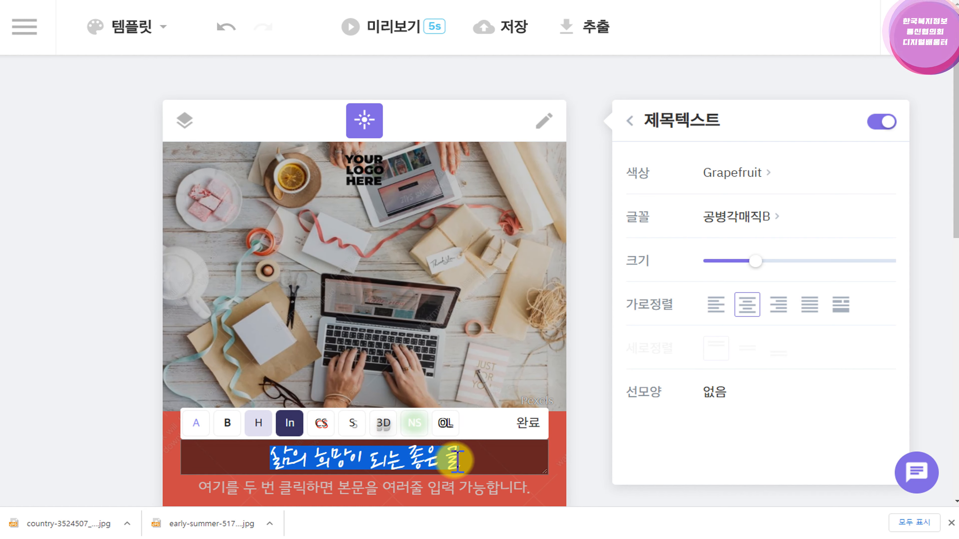
pyautogui.click(290, 457)
pyautogui.moveTo(292, 457); pyautogui.dragTo(271, 457)
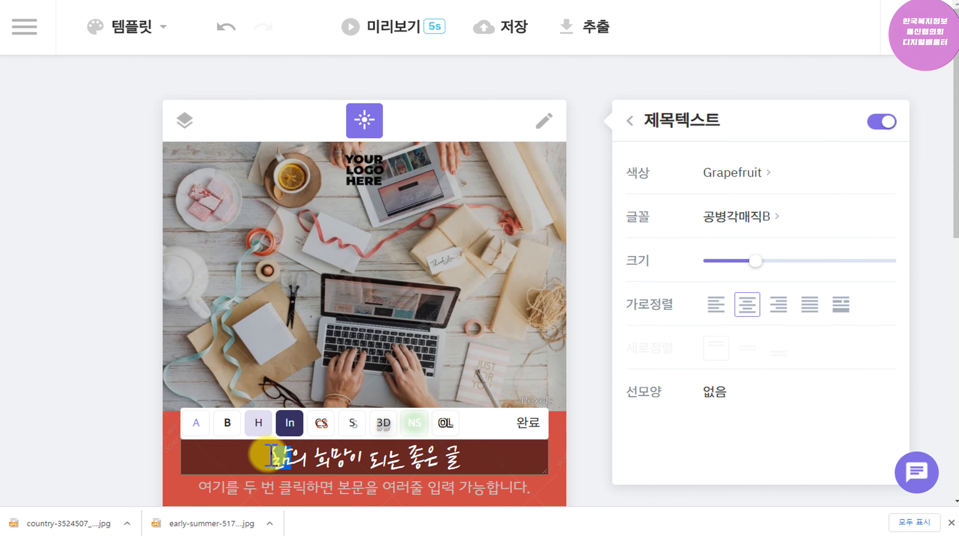
pyautogui.click(528, 423)
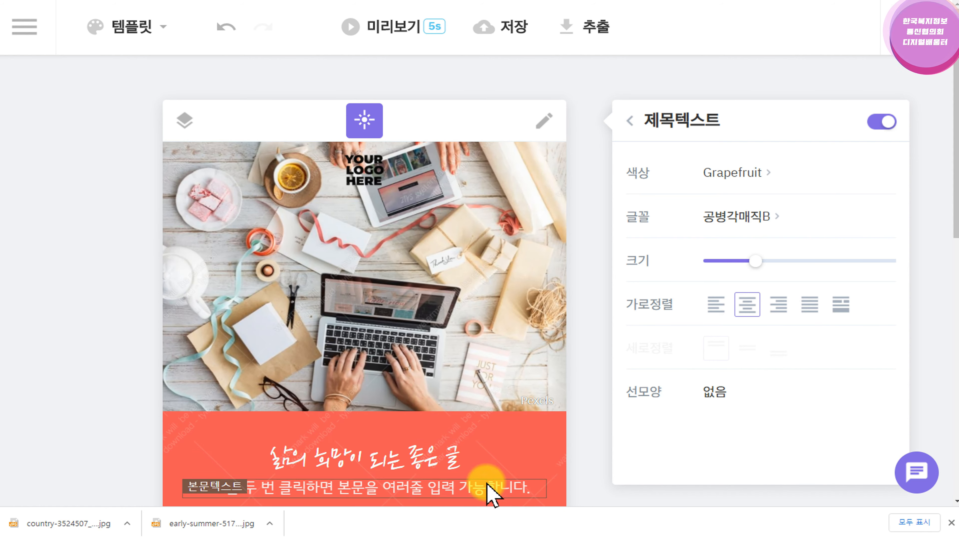
# Apply the highlight colour to only the word "삶" in the title text and finish editing
pyautogui.doubleClick(412, 460)
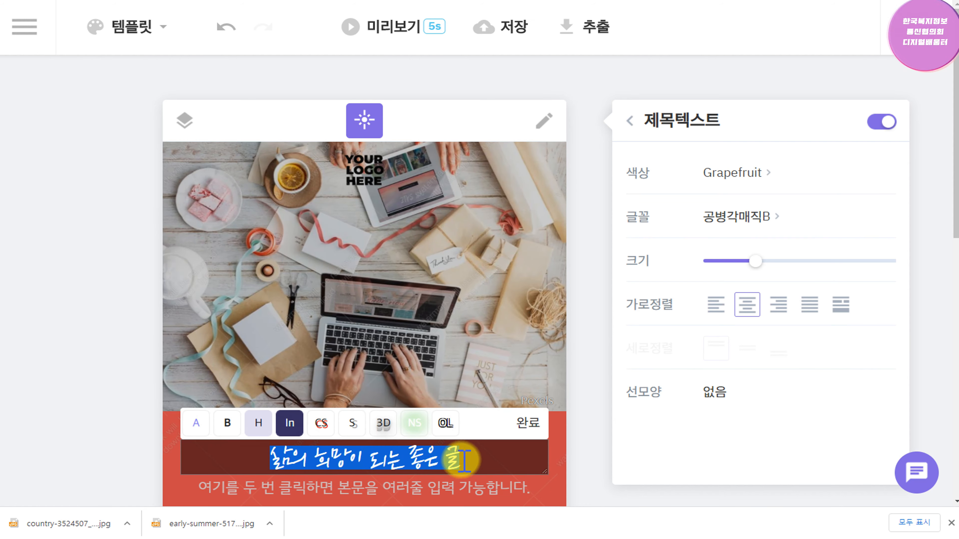
pyautogui.click(291, 457)
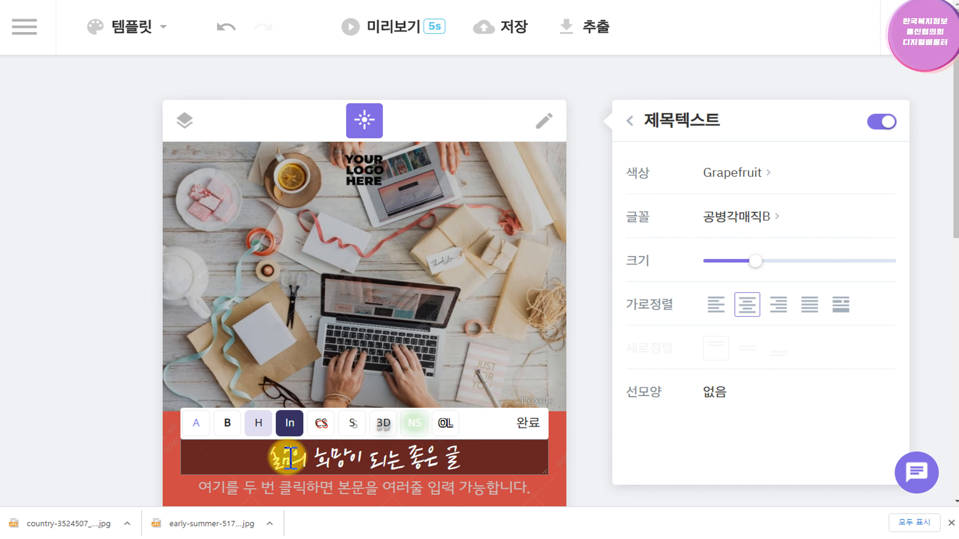
pyautogui.moveTo(287, 458); pyautogui.dragTo(276, 457)
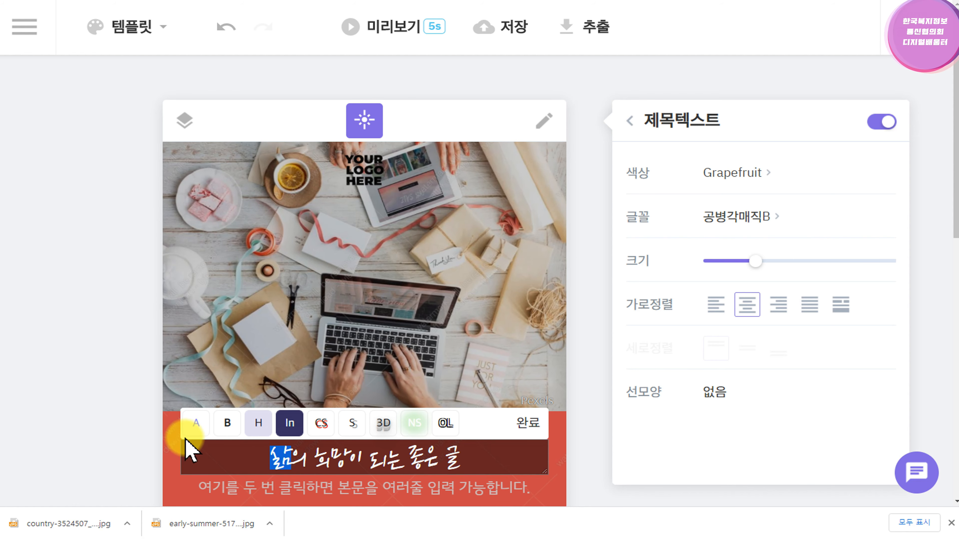
pyautogui.click(193, 426)
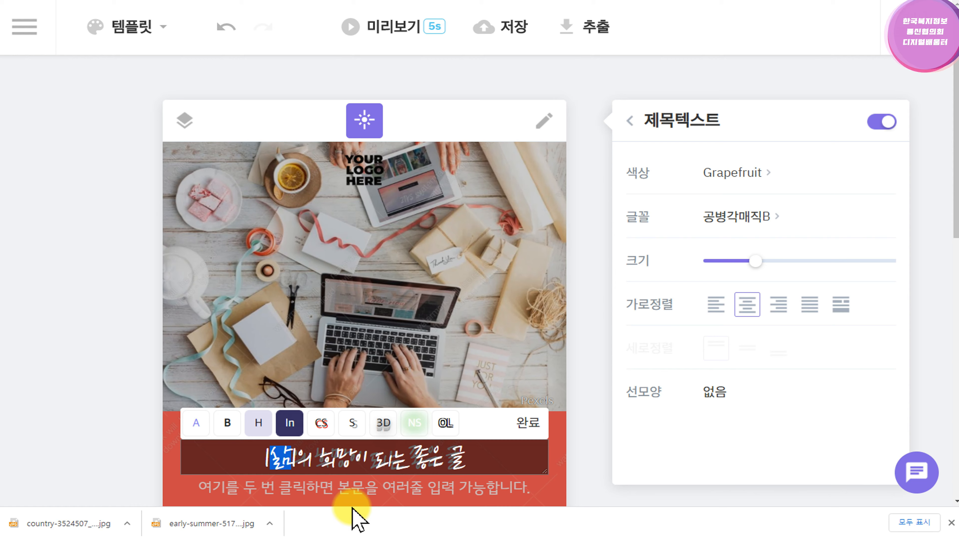
pyautogui.click(536, 428)
# Try the Marigold colour for the slide's box, and set the slide colour to Auburn
pyautogui.scroll(-1, 588, 439)
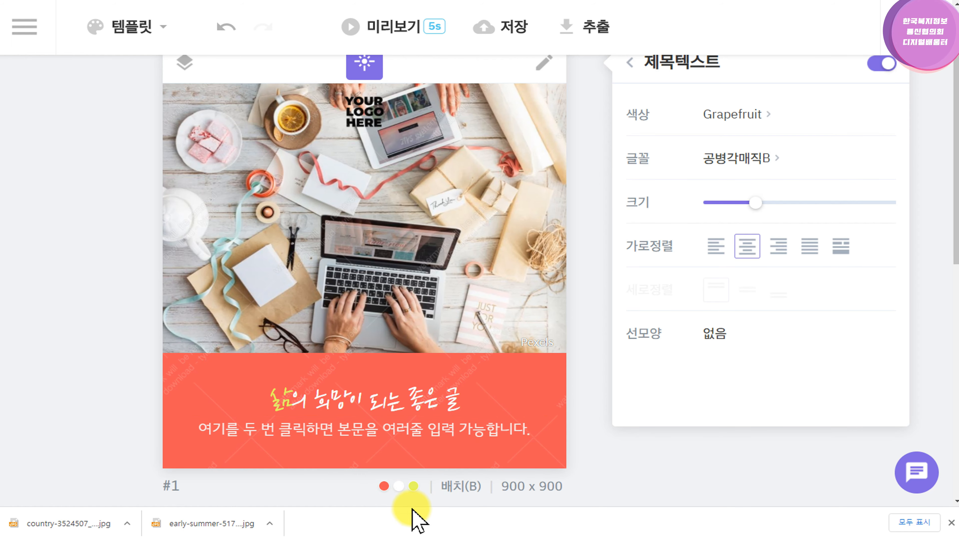
pyautogui.click(396, 488)
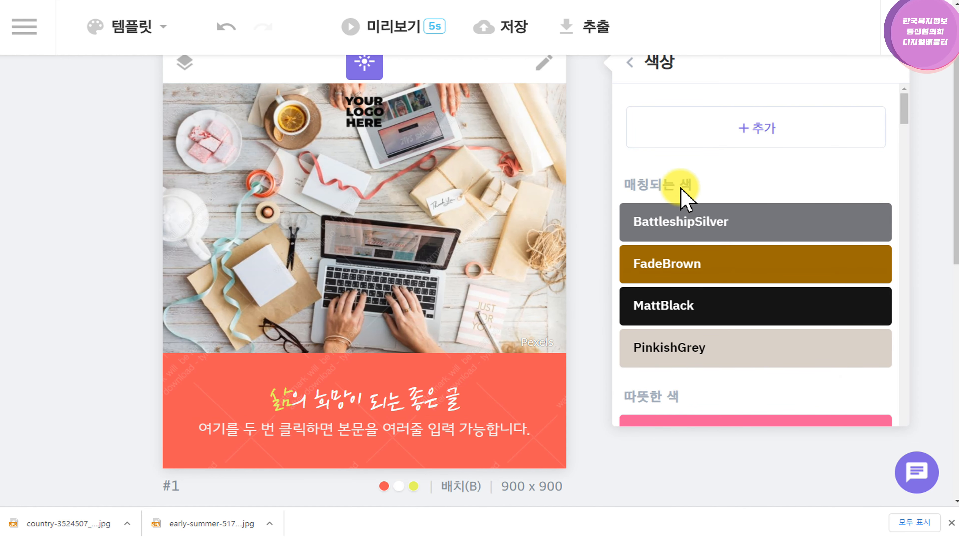
pyautogui.scroll(-2, 681, 192)
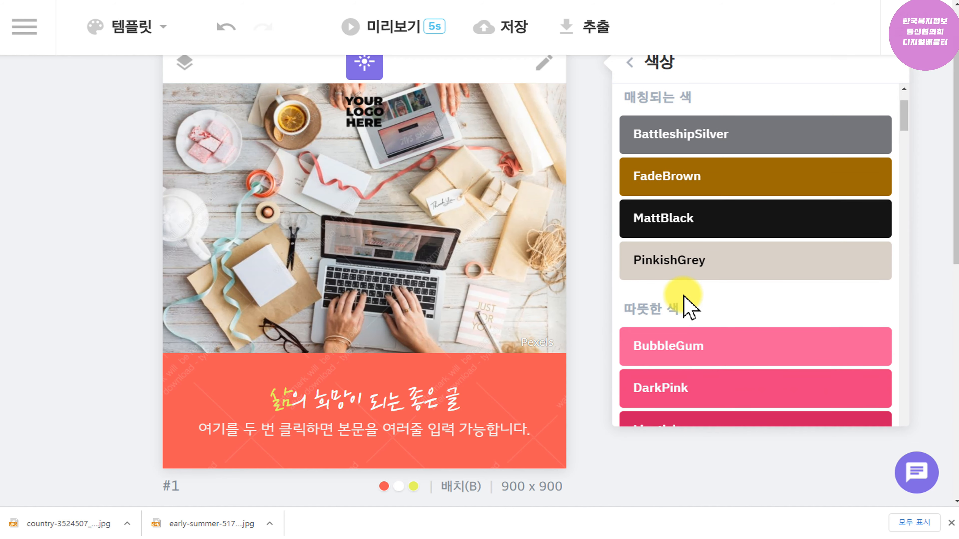
pyautogui.scroll(-6, 696, 348)
pyautogui.scroll(-7, 702, 378)
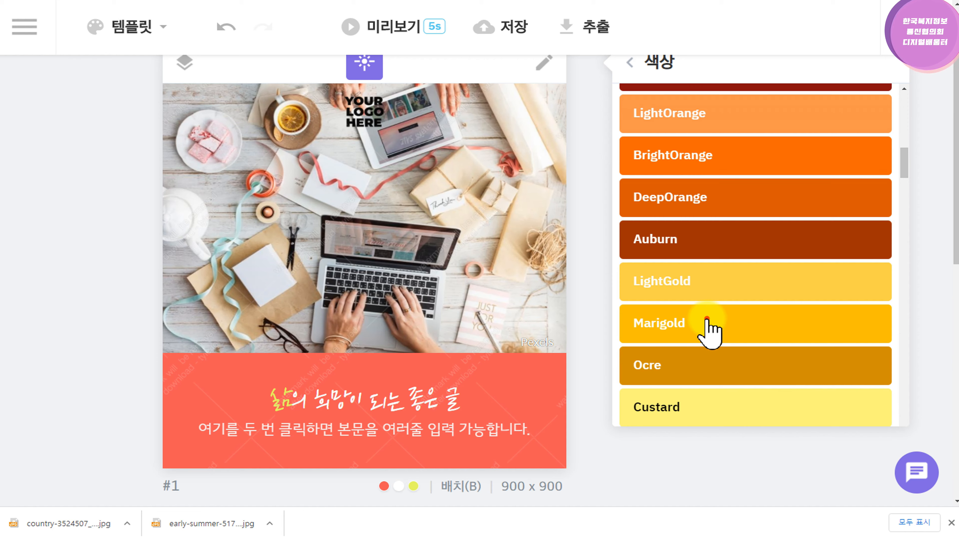
pyautogui.click(709, 333)
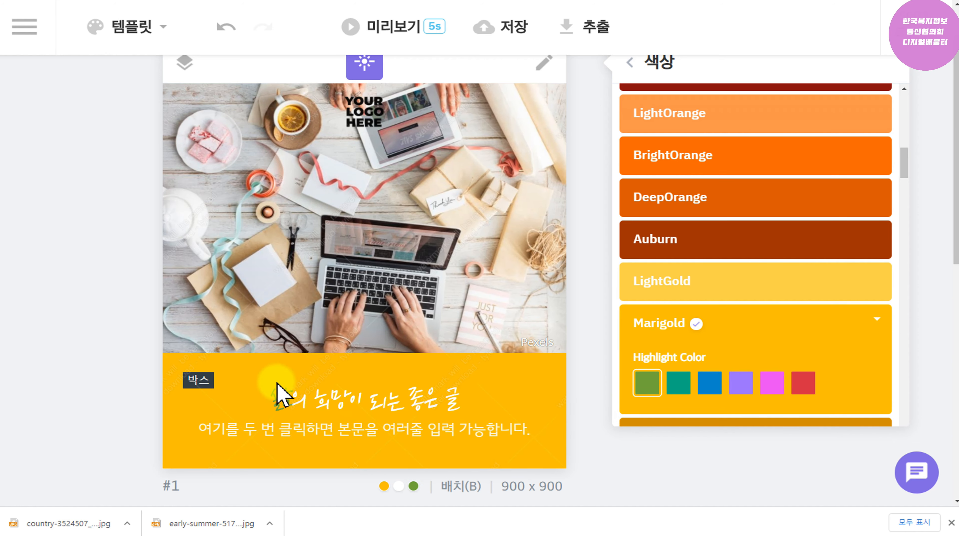
pyautogui.click(706, 237)
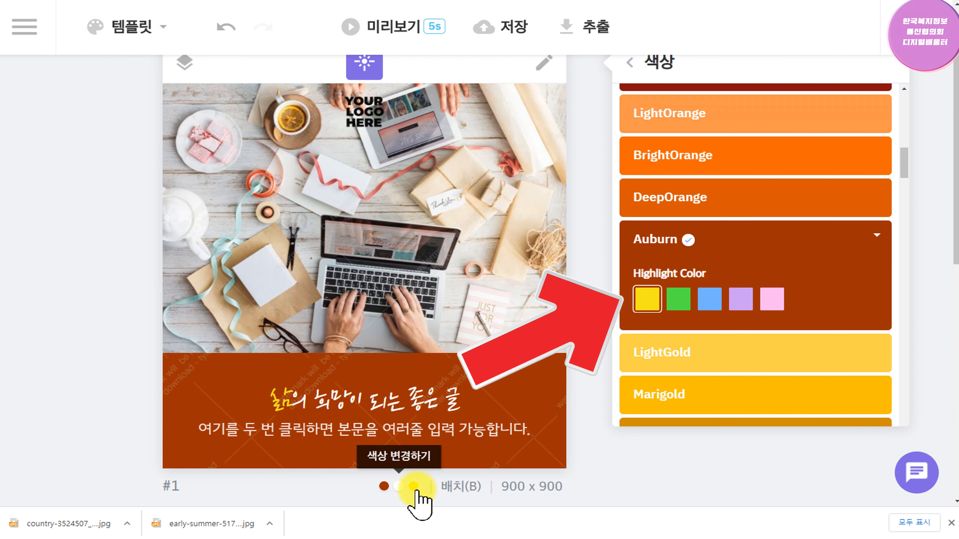
# Try the green, blue, purple and pink Auburn highlight colours on the title word, and go back to yellow
pyautogui.click(678, 299)
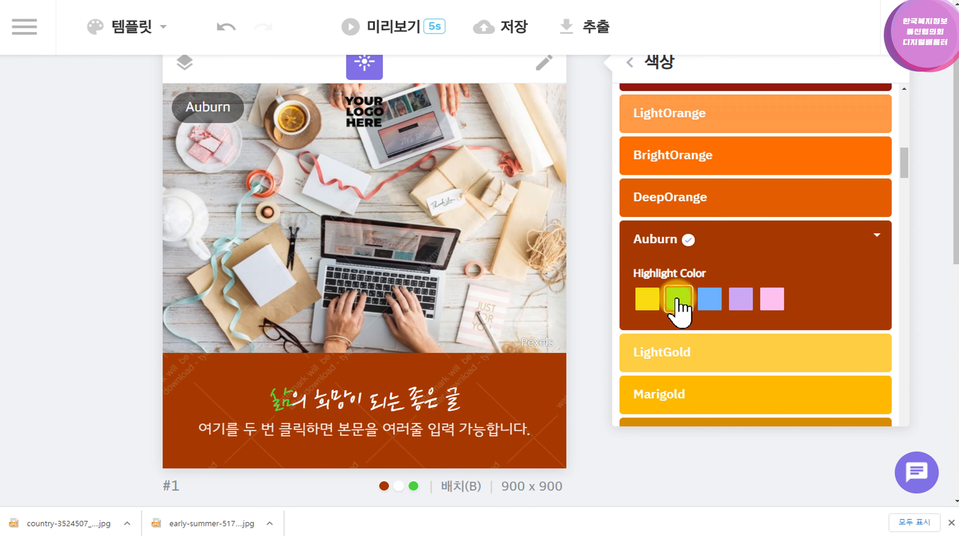
pyautogui.click(710, 300)
pyautogui.click(740, 300)
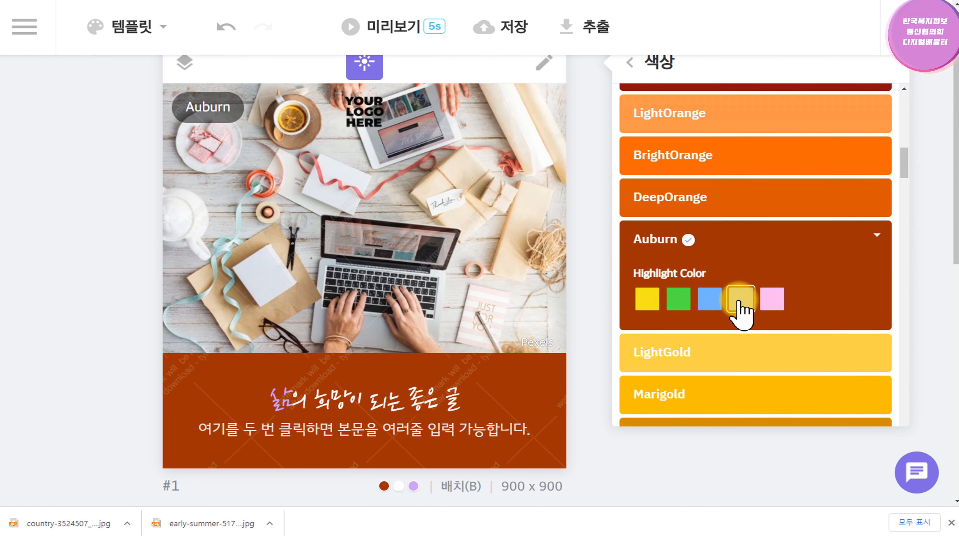
pyautogui.click(771, 302)
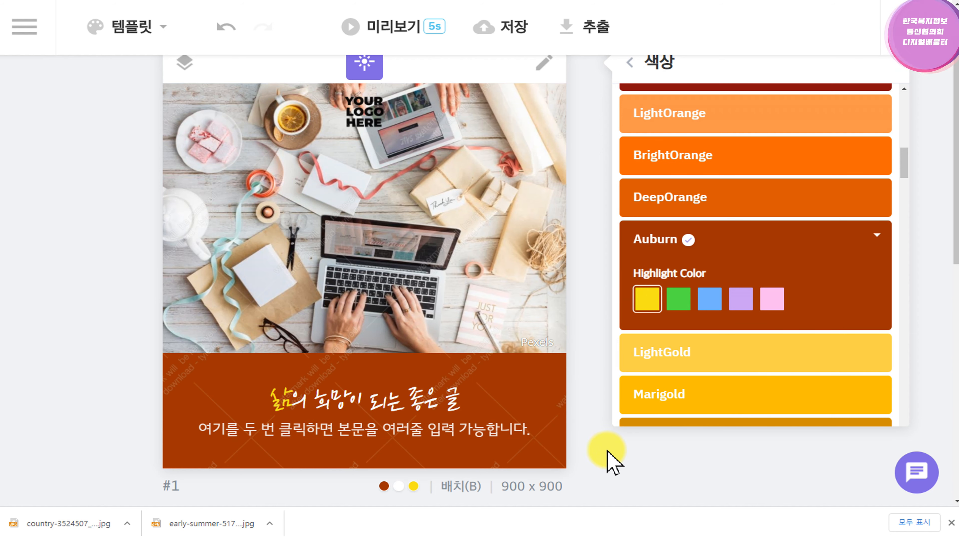
# Return from the colour list to the slide 1 settings and look through its element entries
pyautogui.scroll(2, 609, 448)
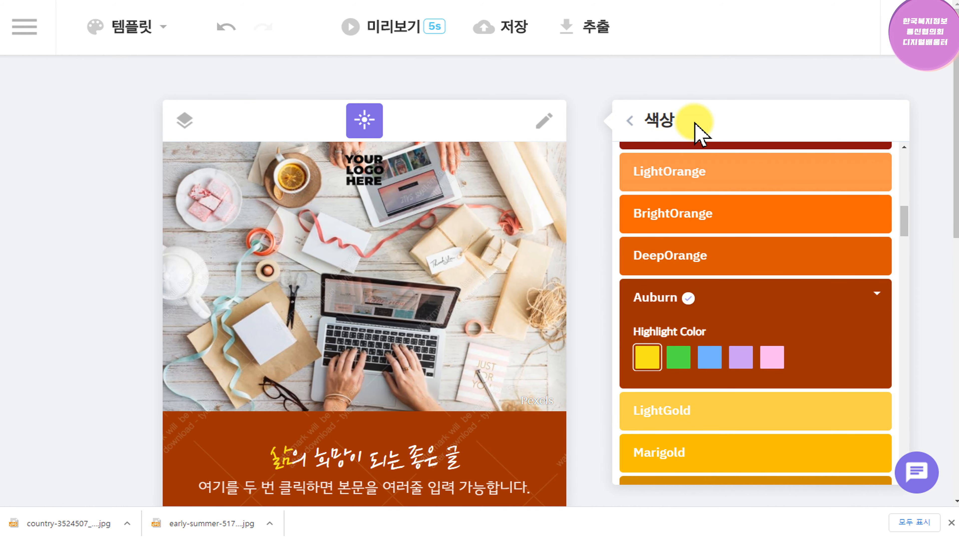
pyautogui.click(629, 121)
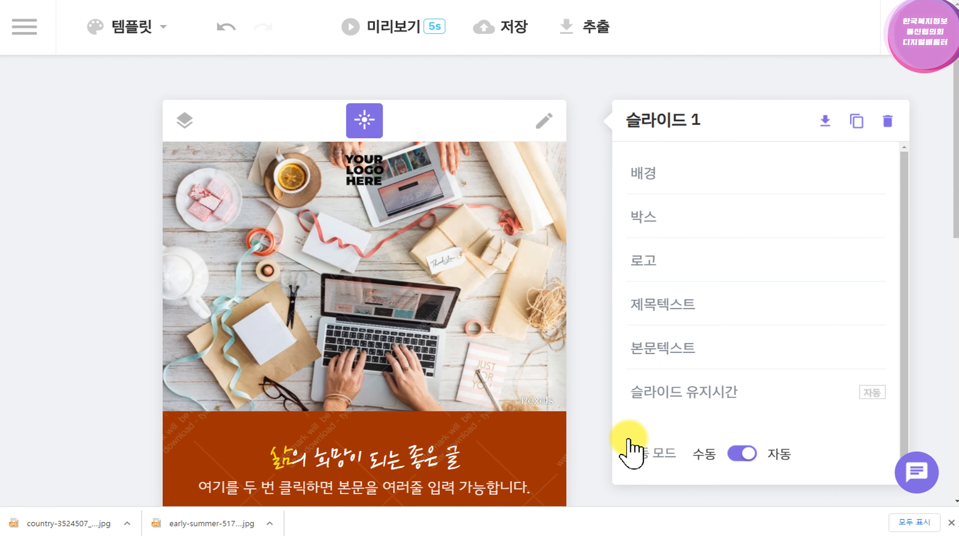
pyautogui.scroll(-1, 634, 453)
pyautogui.scroll(-2, 595, 489)
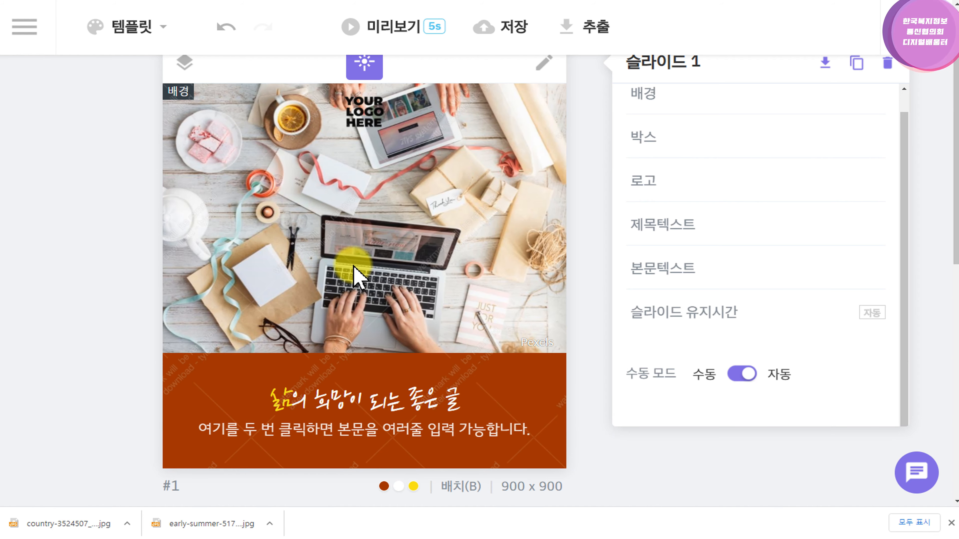
pyautogui.click(644, 99)
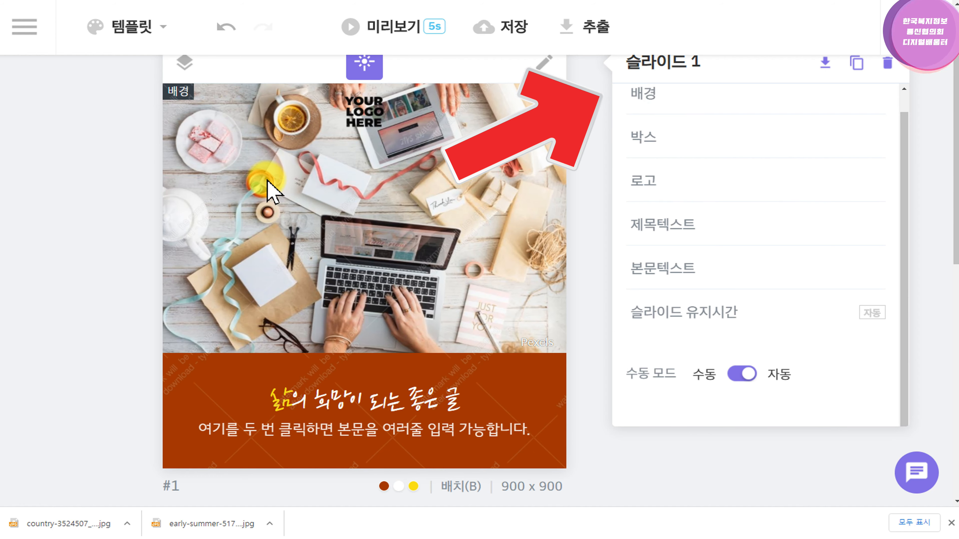
# Open the background (배경) settings of slide 1 from both the slide image and the slide's element entries
pyautogui.click(270, 188)
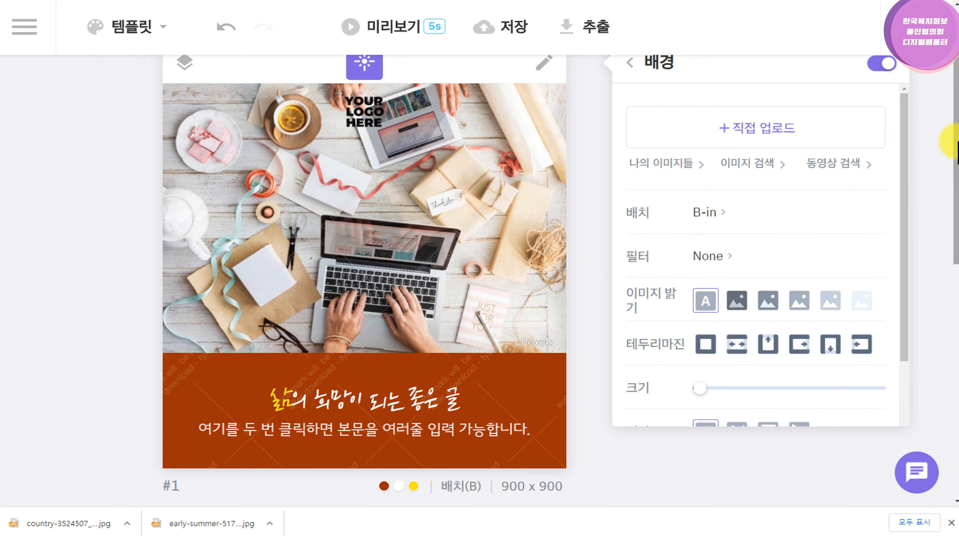
pyautogui.scroll(1, 953, 140)
pyautogui.click(628, 87)
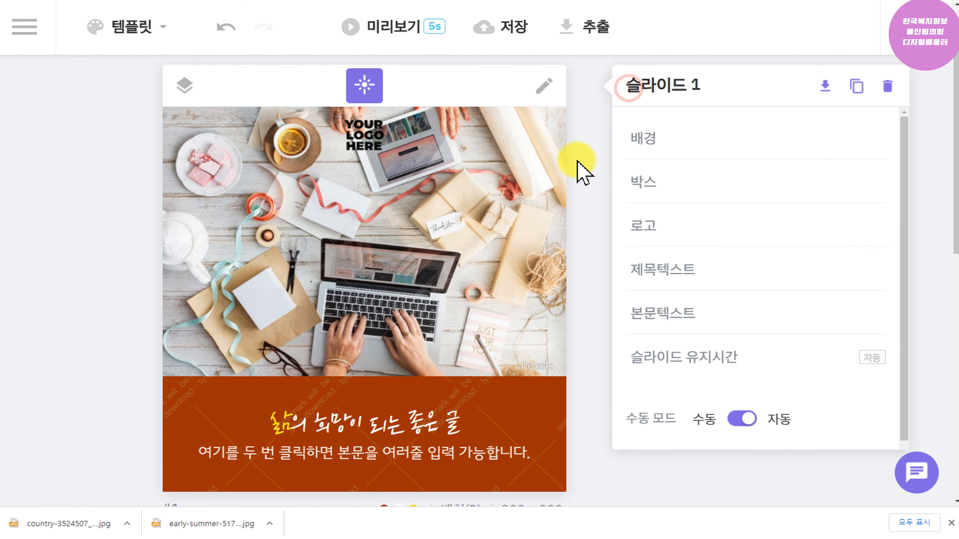
pyautogui.click(643, 139)
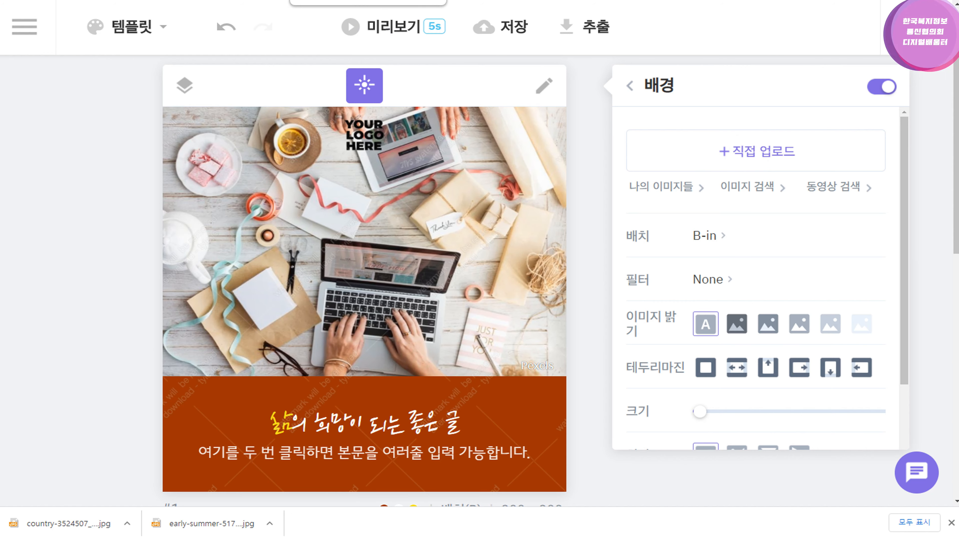
# Switch to Pixabay, go to its home page and search the free images for "힐링"
pyautogui.click(372, 1)
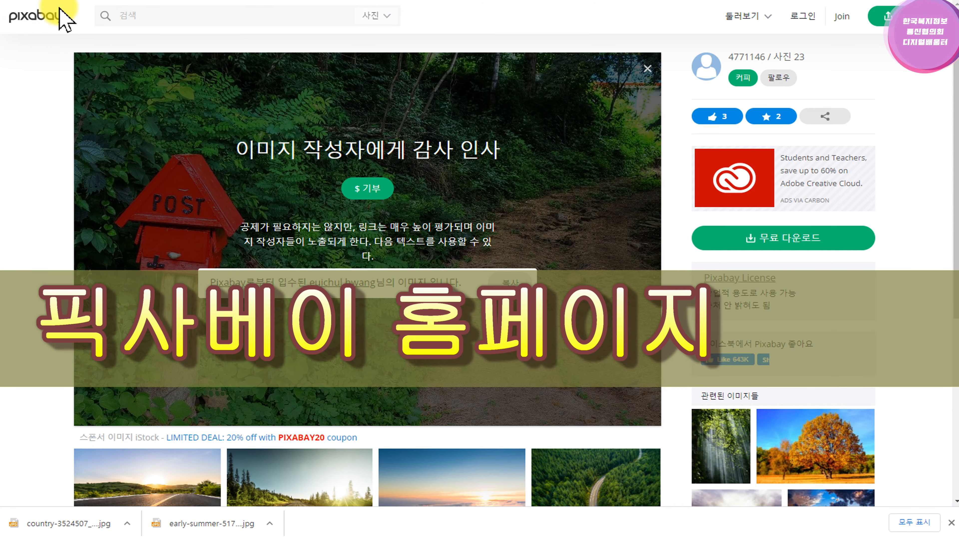
pyautogui.click(42, 17)
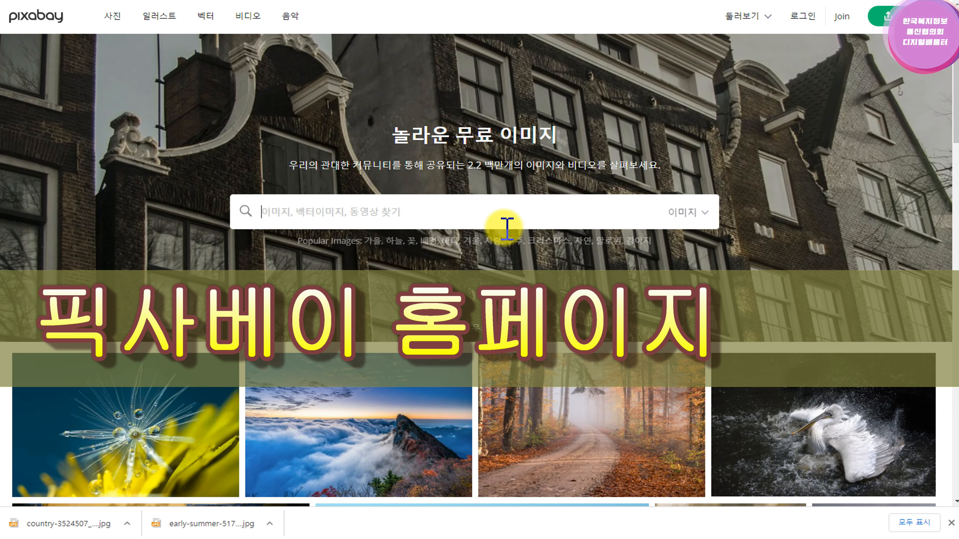
pyautogui.write('ㅈ')
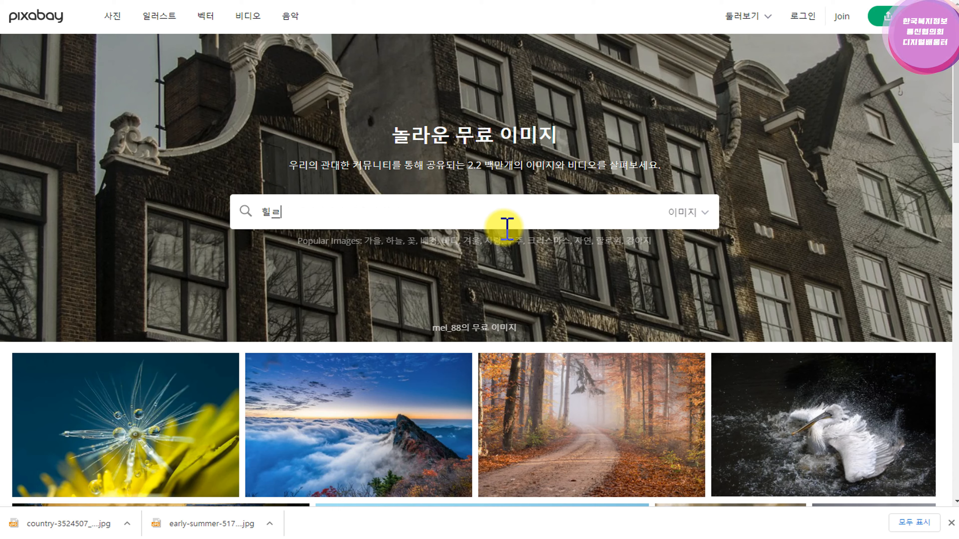
pyautogui.write('힐링')
pyautogui.press('Return')
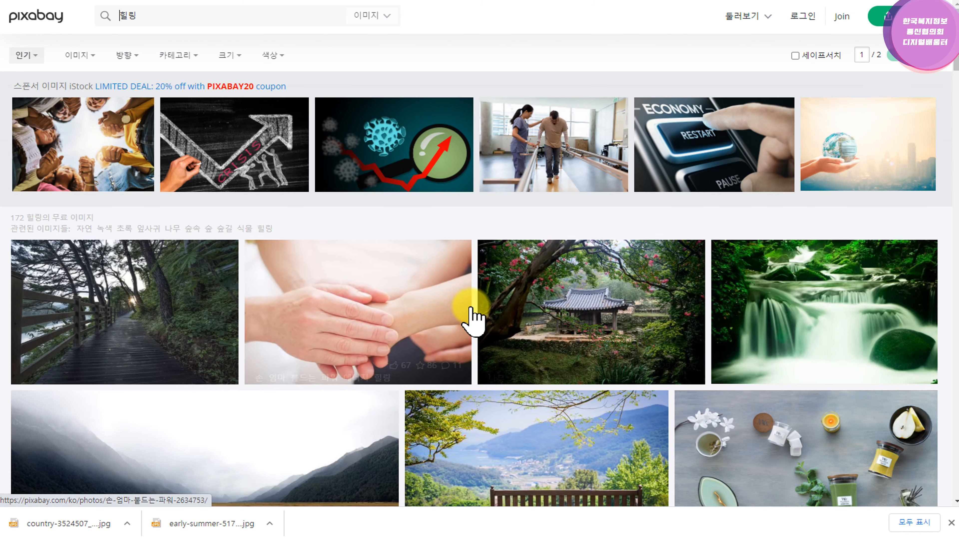
# Look through the 힐링 image results for a photo that suits the slide's background
pyautogui.scroll(-4, 332, 285)
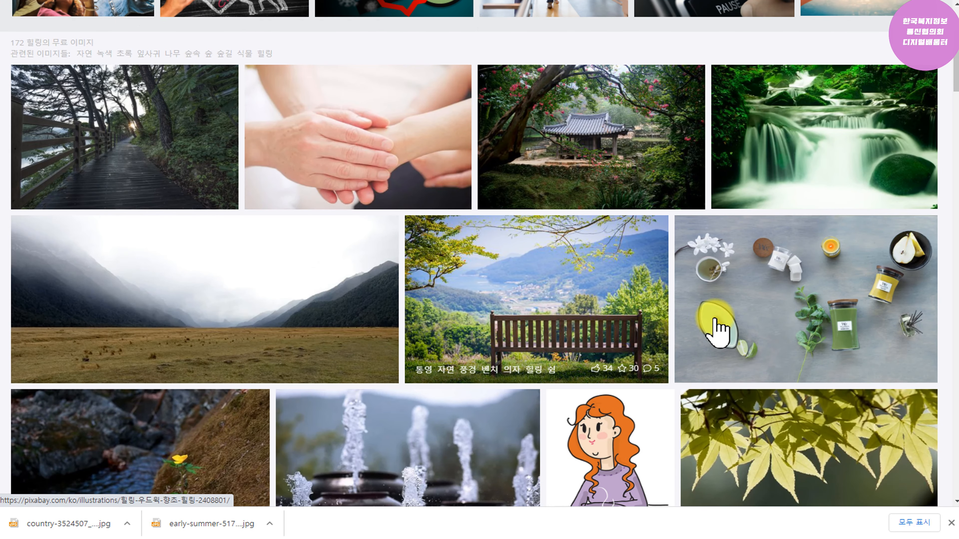
pyautogui.scroll(-8, 514, 225)
pyautogui.scroll(-3, 499, 265)
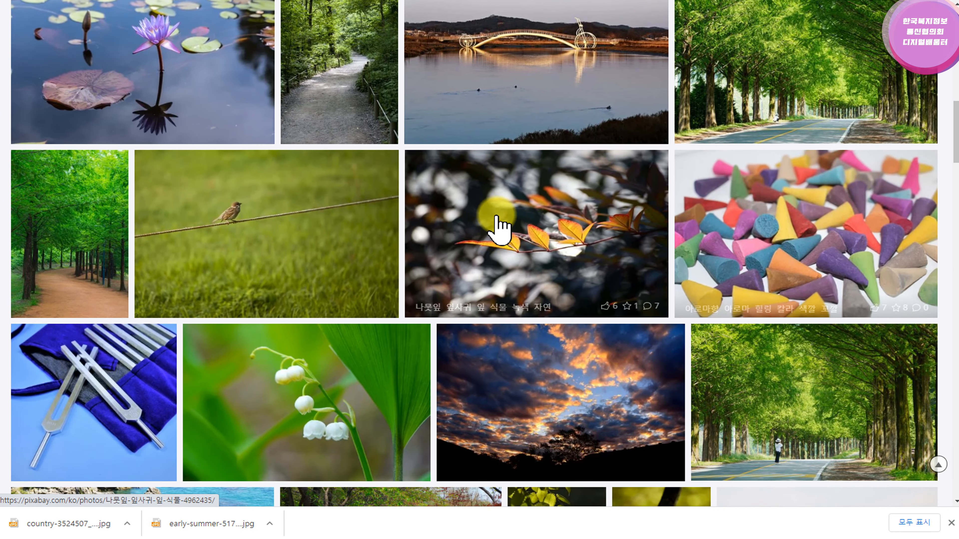
pyautogui.scroll(12, 340, 242)
pyautogui.scroll(2, 342, 246)
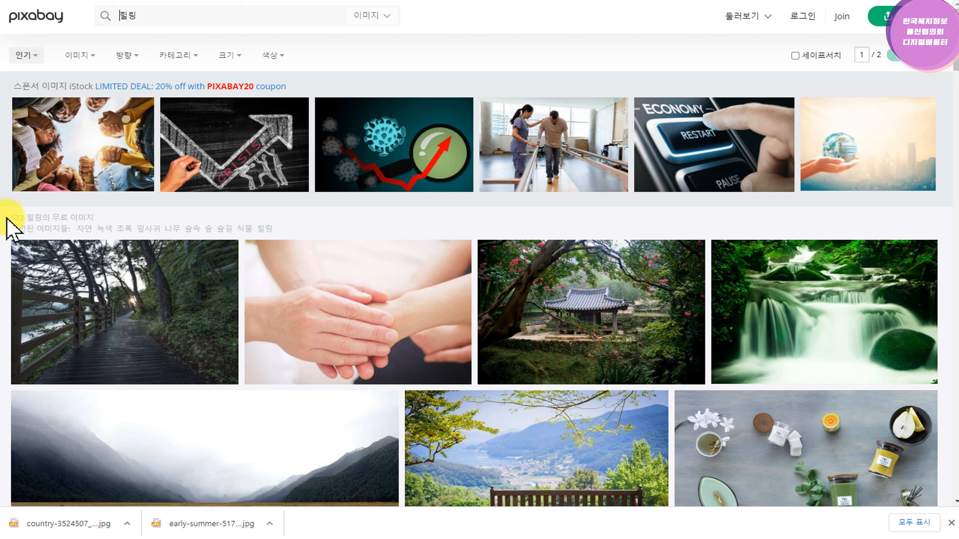
pyautogui.moveTo(9, 219); pyautogui.dragTo(96, 219)
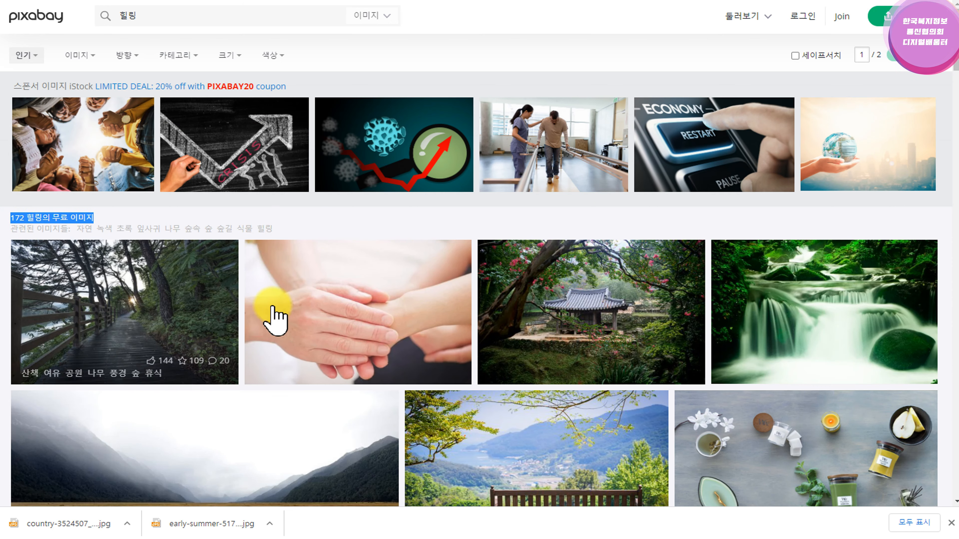
pyautogui.click(230, 199)
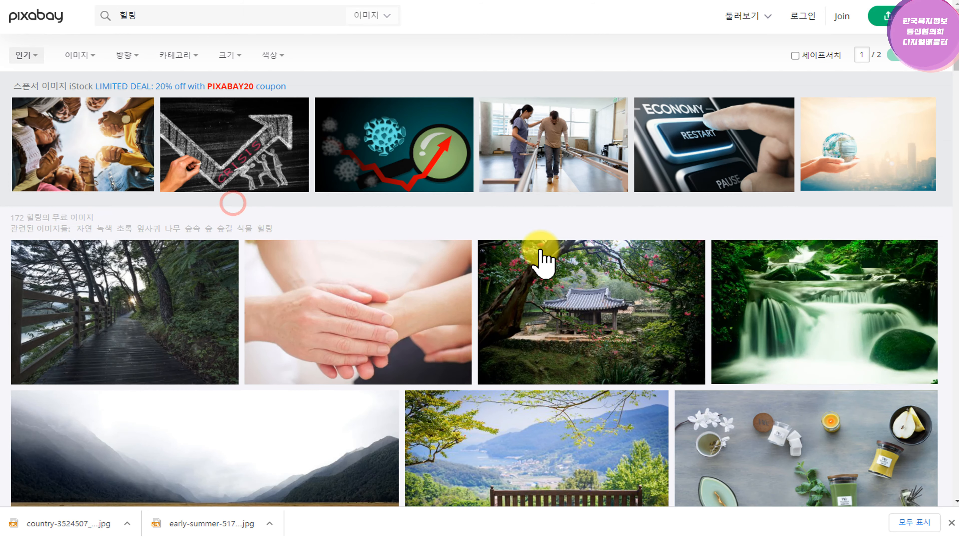
pyautogui.scroll(-4, 626, 299)
pyautogui.scroll(-20, 629, 321)
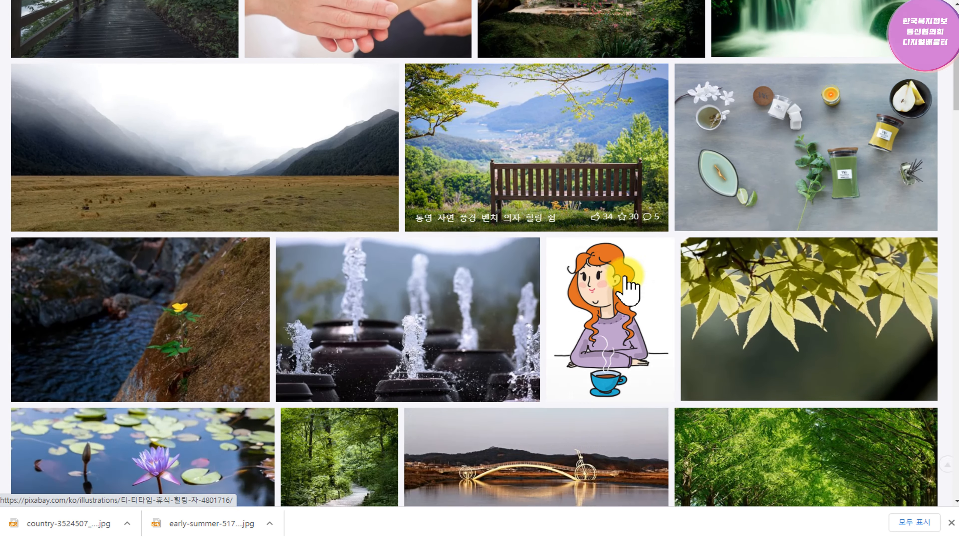
pyautogui.scroll(-4, 630, 283)
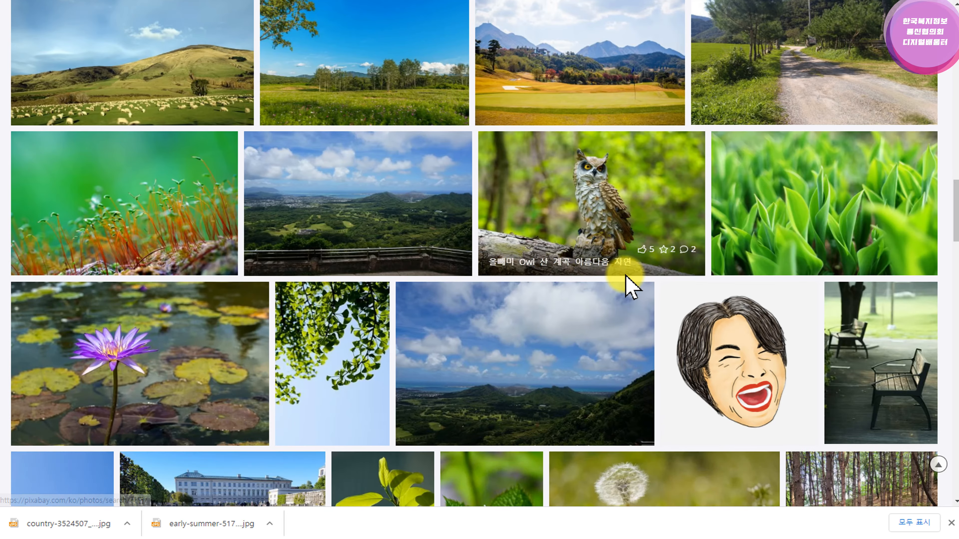
pyautogui.scroll(5, 623, 274)
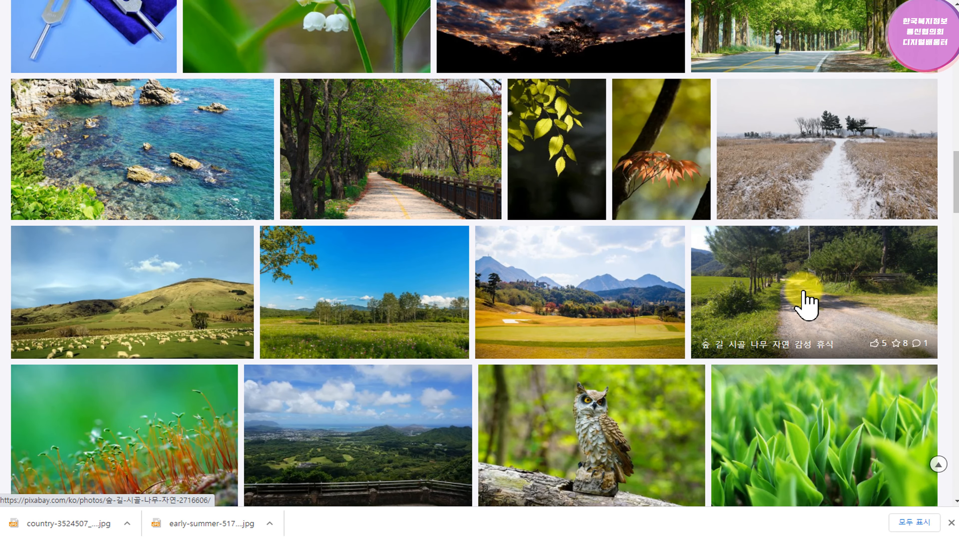
# Open the photo of the tree-lined path with the wooden fence and download it as a 1920×1280 JPG, completing the robot check
pyautogui.click(396, 203)
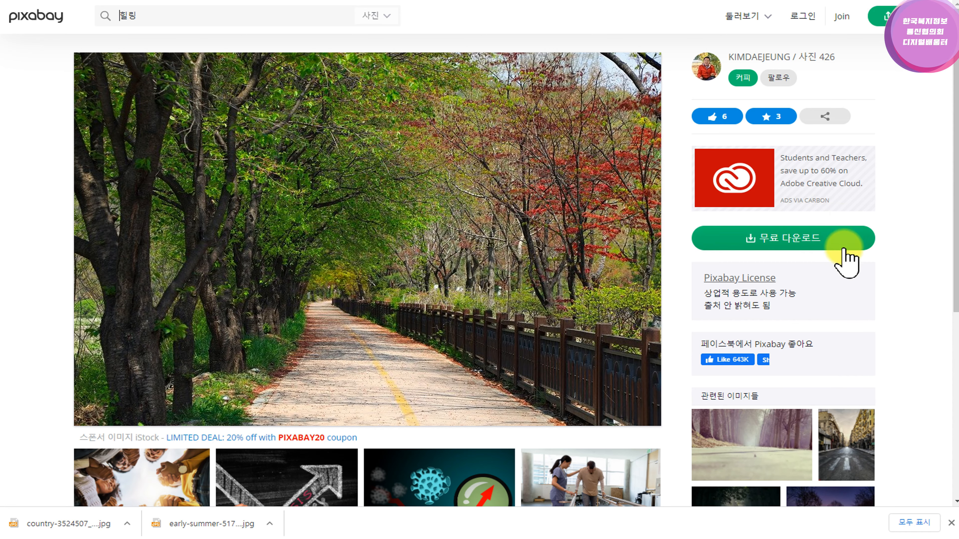
pyautogui.click(792, 244)
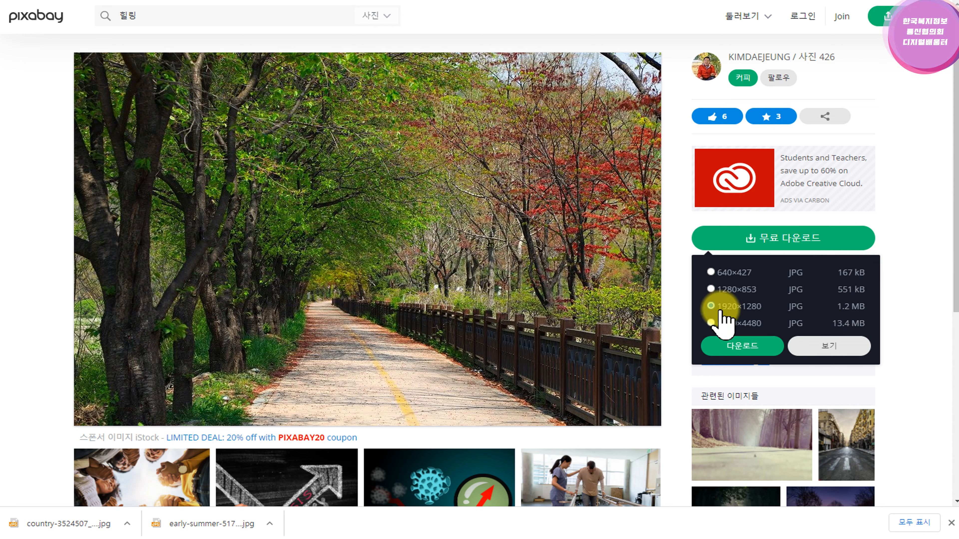
pyautogui.click(682, 307)
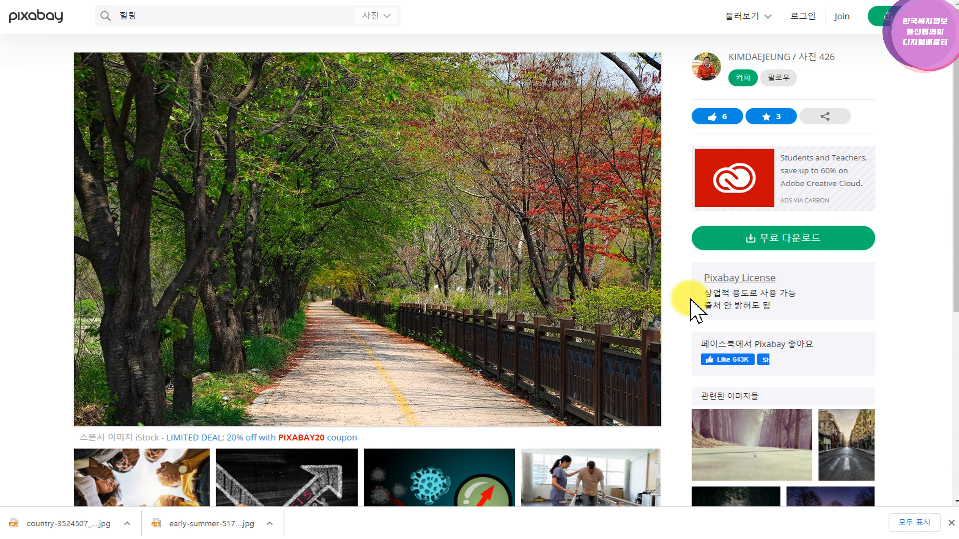
pyautogui.click(751, 240)
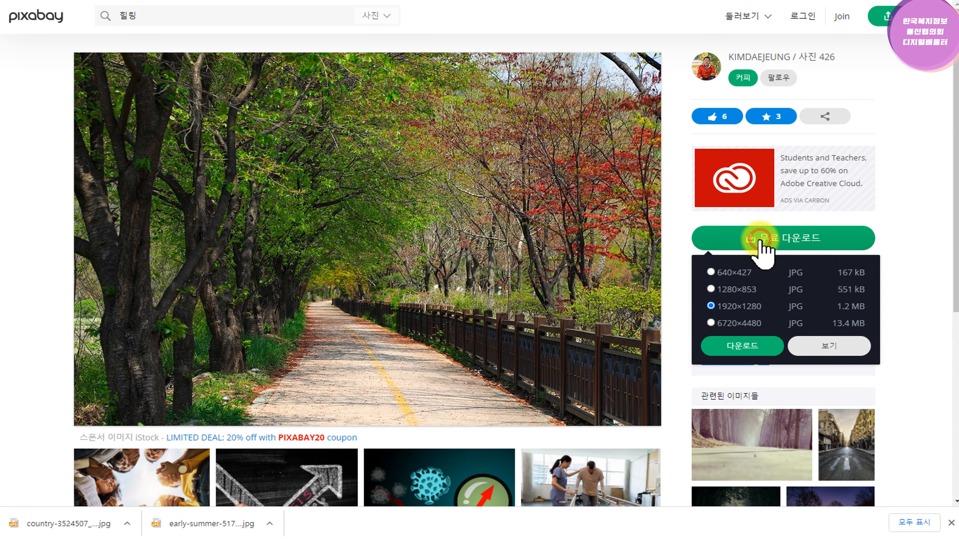
pyautogui.click(751, 357)
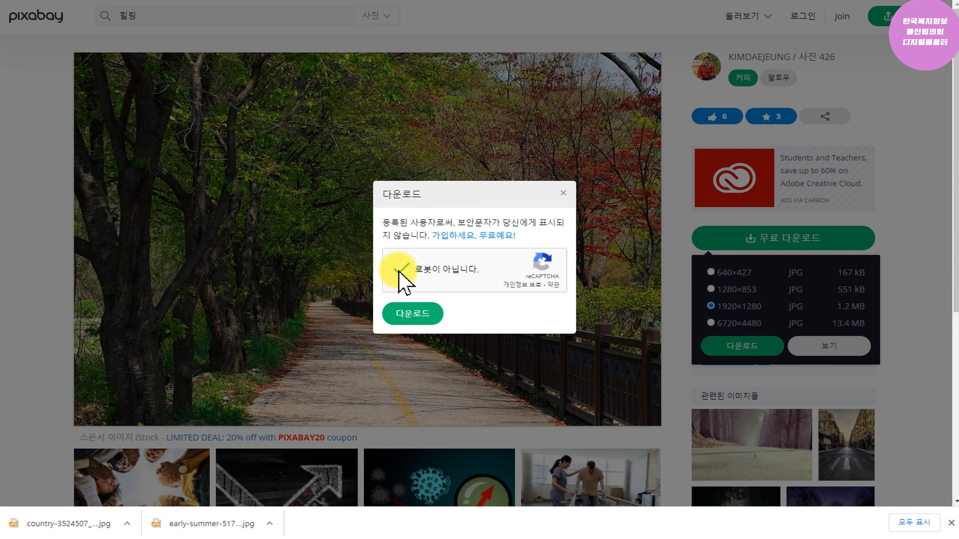
pyautogui.click(414, 316)
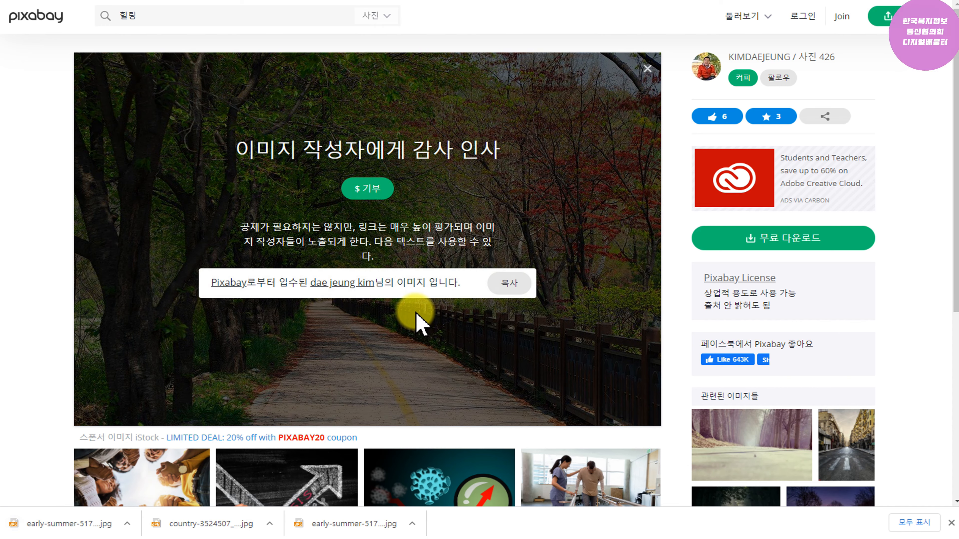
# Show the newly downloaded early-summer photo in its folder, and close the folder window
pyautogui.click(127, 525)
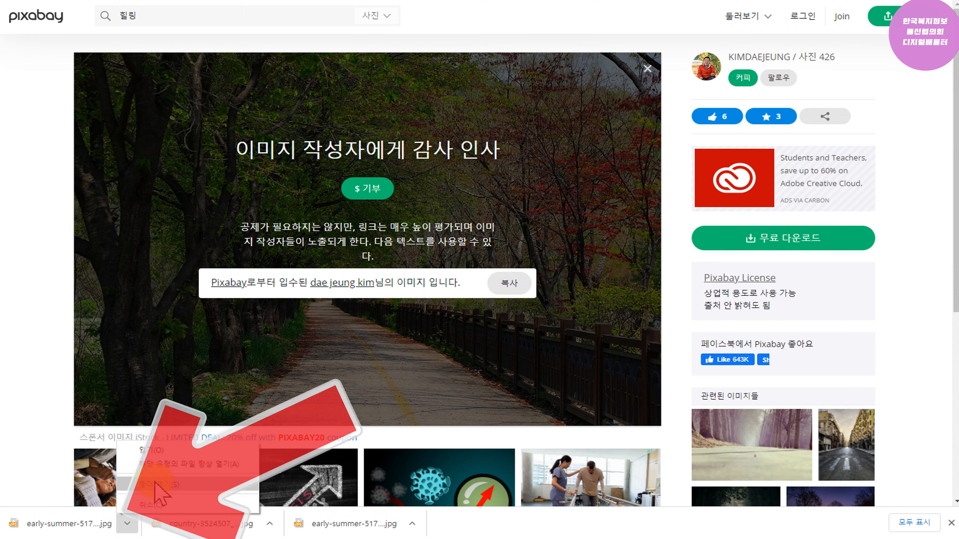
pyautogui.click(165, 486)
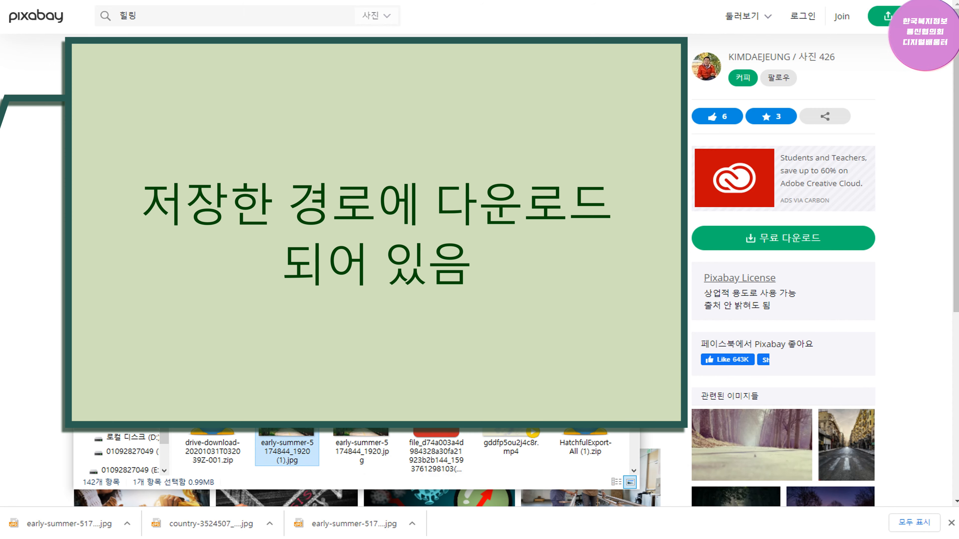
pyautogui.click(626, 91)
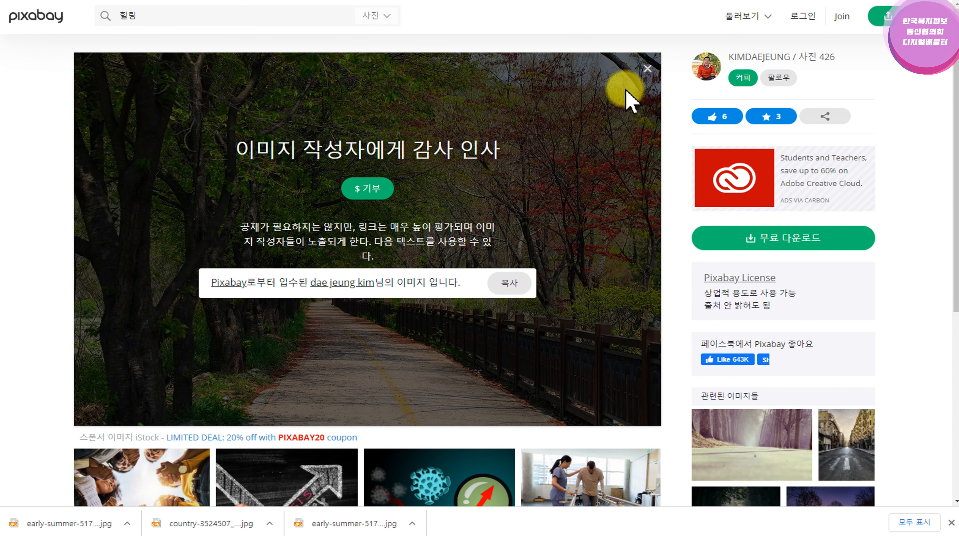
# Switch back to Tyle and upload the downloaded tree-lined path photo as slide 1's background image
pyautogui.hotkey('ctrl', 'shift', 'Tab')
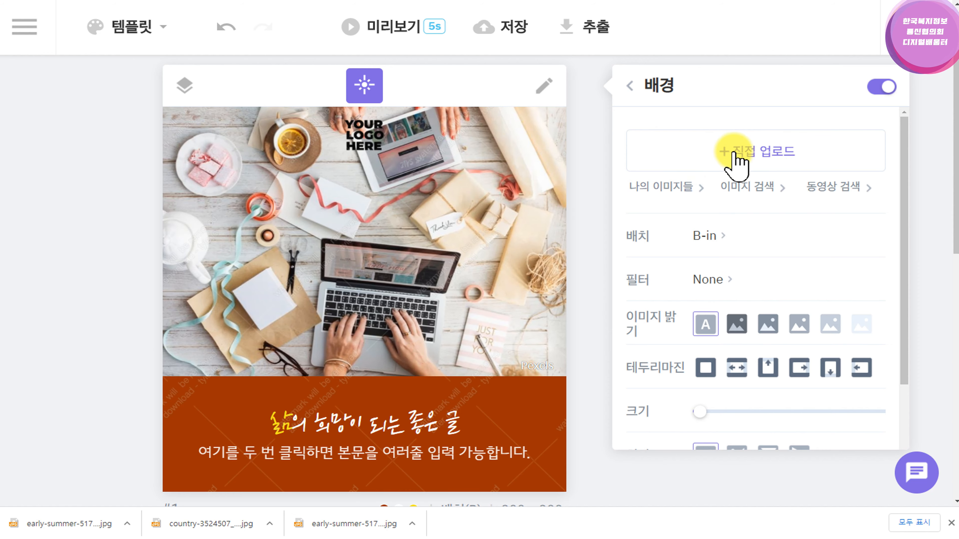
pyautogui.click(766, 159)
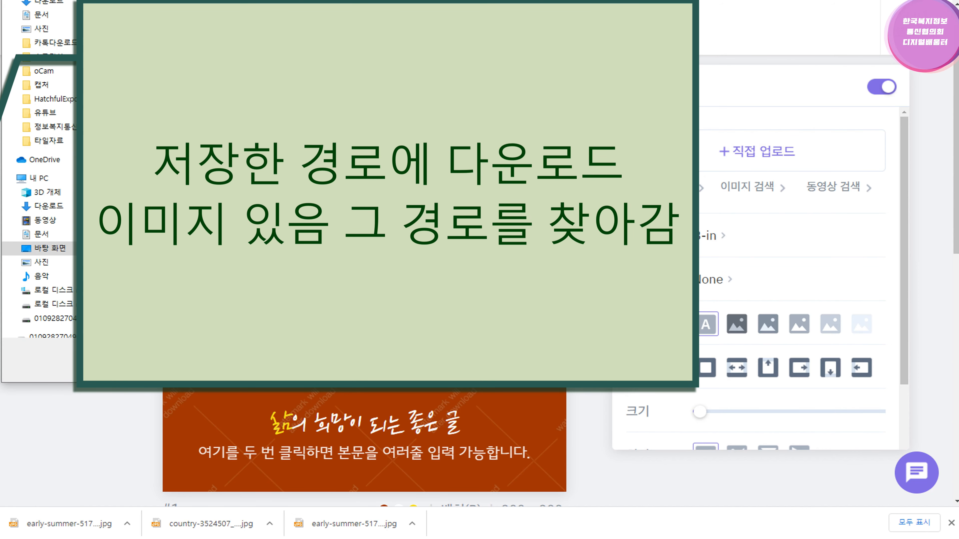
pyautogui.click(53, 42)
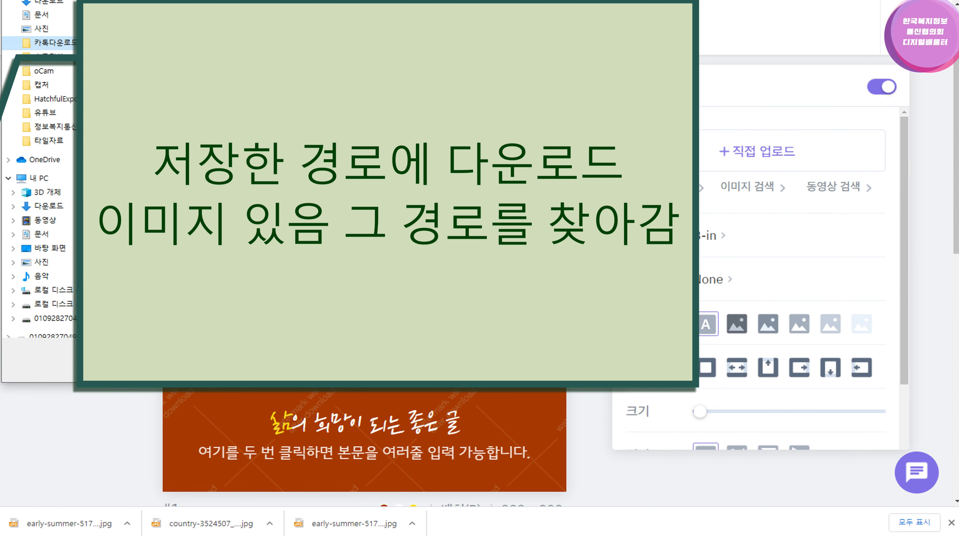
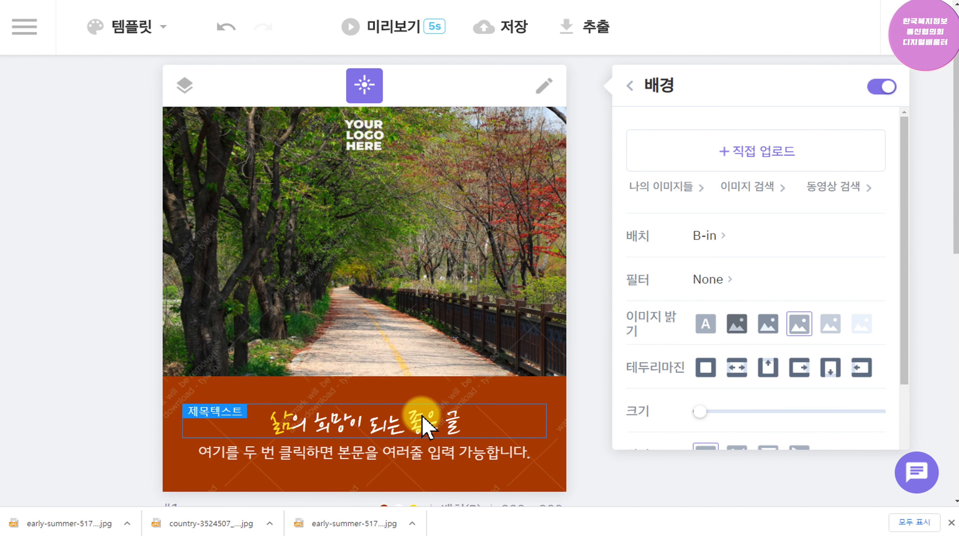
# Try the bold 나눔고딕 font on slide 1's title text, and set the title to the bold 스포카 한산스 font
pyautogui.click(423, 425)
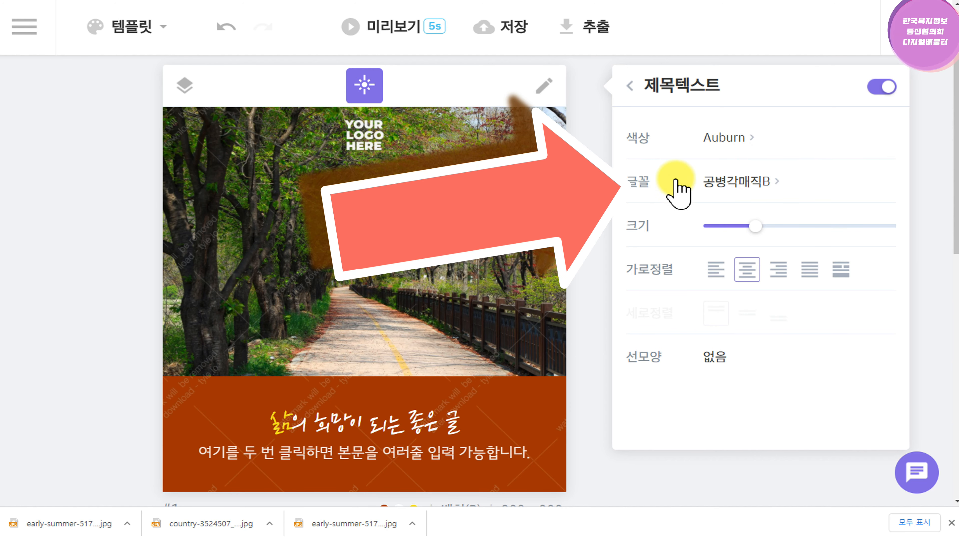
pyautogui.click(736, 181)
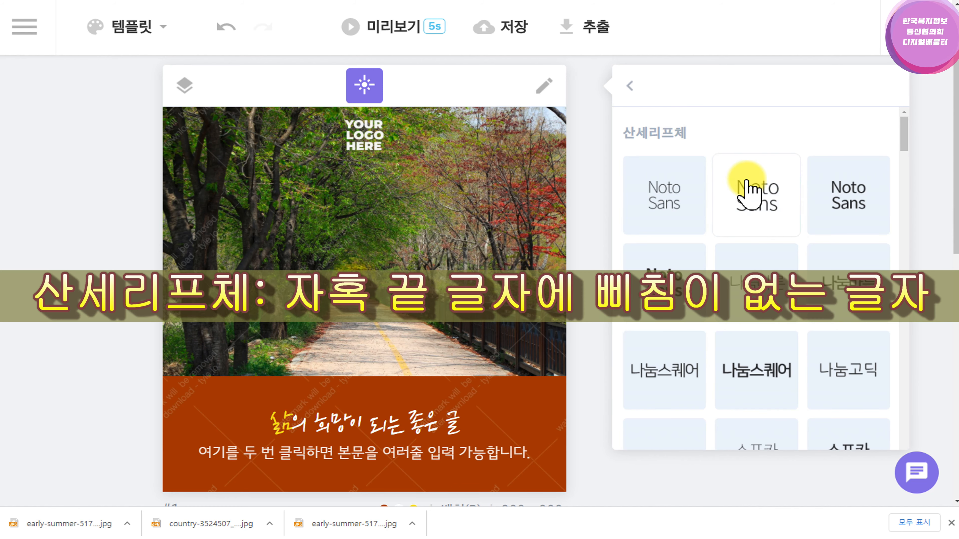
pyautogui.scroll(-5, 755, 227)
pyautogui.scroll(-10, 770, 280)
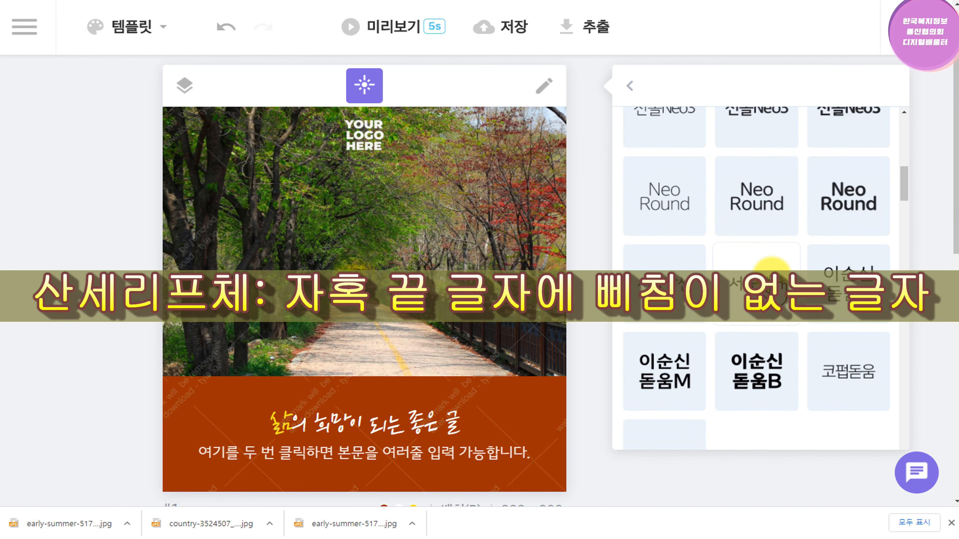
pyautogui.scroll(-3, 767, 363)
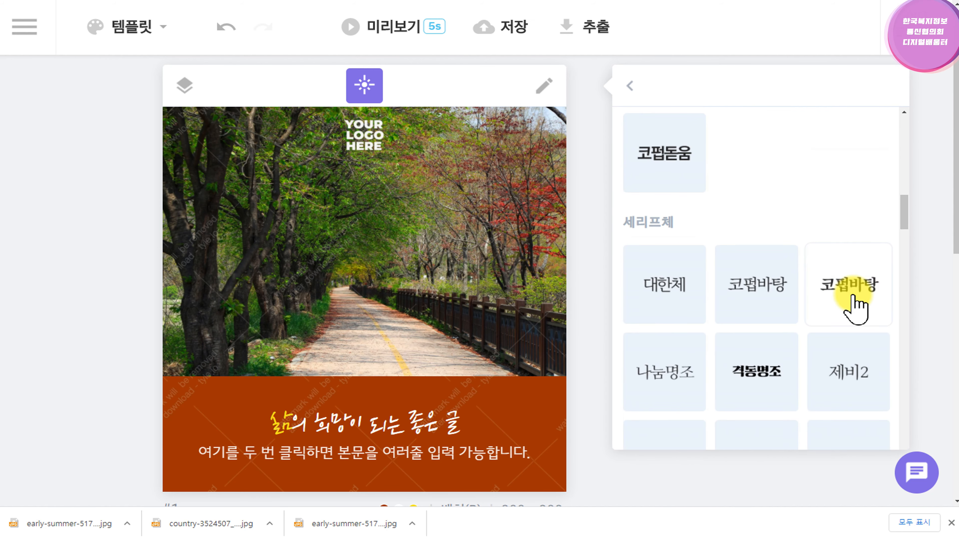
pyautogui.moveTo(904, 206); pyautogui.dragTo(902, 157)
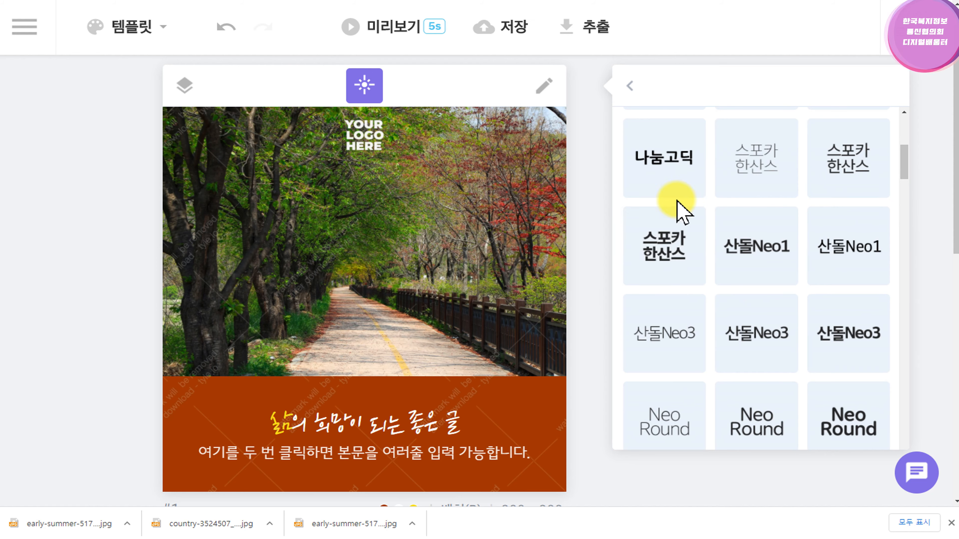
pyautogui.click(675, 161)
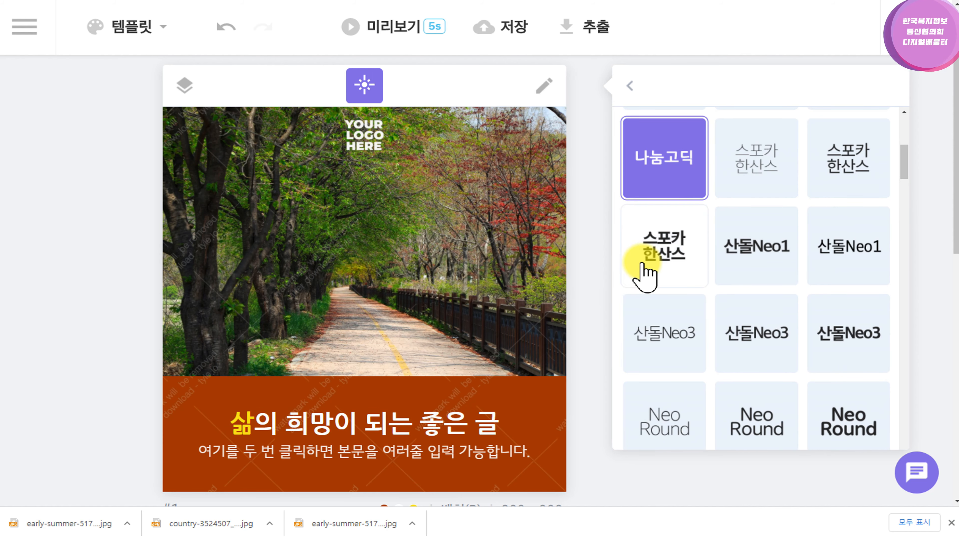
pyautogui.click(663, 266)
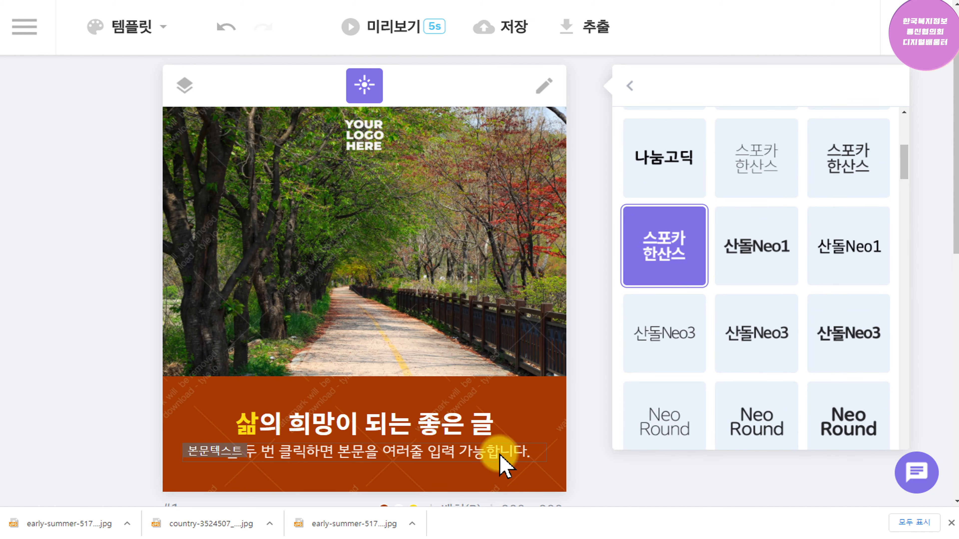
# Try the bold Neo Round and bold 산돌Neo3 fonts on slide 1's title, and set it to the bold 코펍돋움 font
pyautogui.click(856, 408)
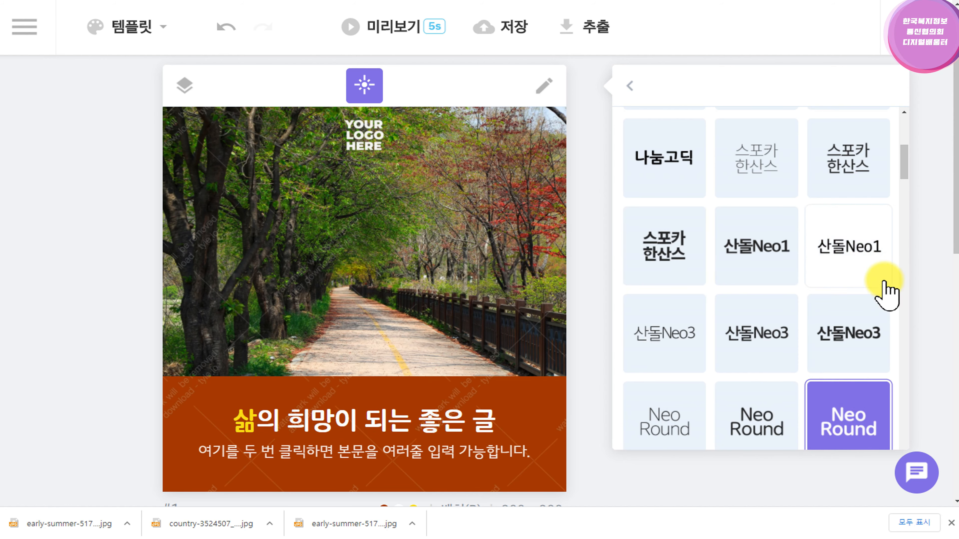
pyautogui.click(846, 332)
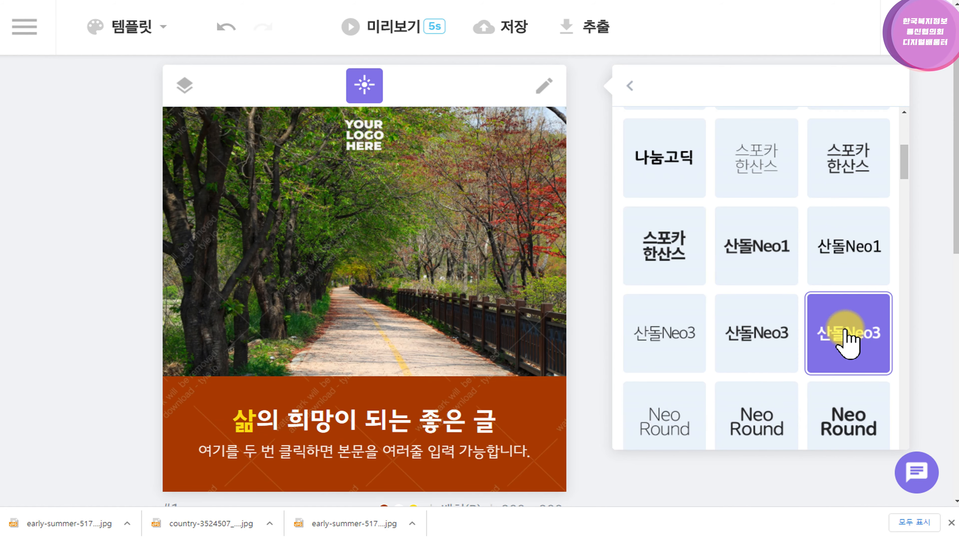
pyautogui.moveTo(904, 170); pyautogui.dragTo(914, 213)
pyautogui.click(670, 261)
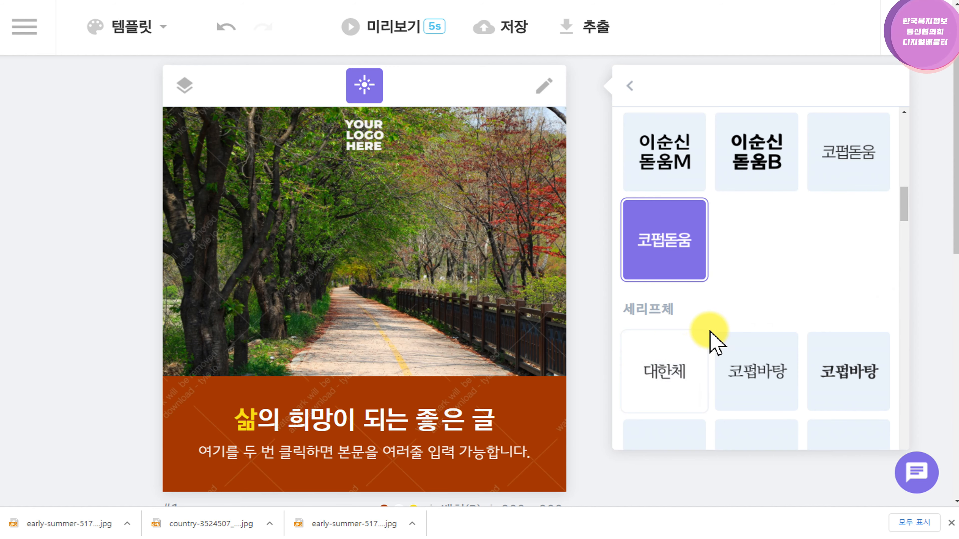
# Turn off slide 1's body text and its logo, leaving only the title text over the background
pyautogui.click(372, 466)
pyautogui.doubleClick(367, 457)
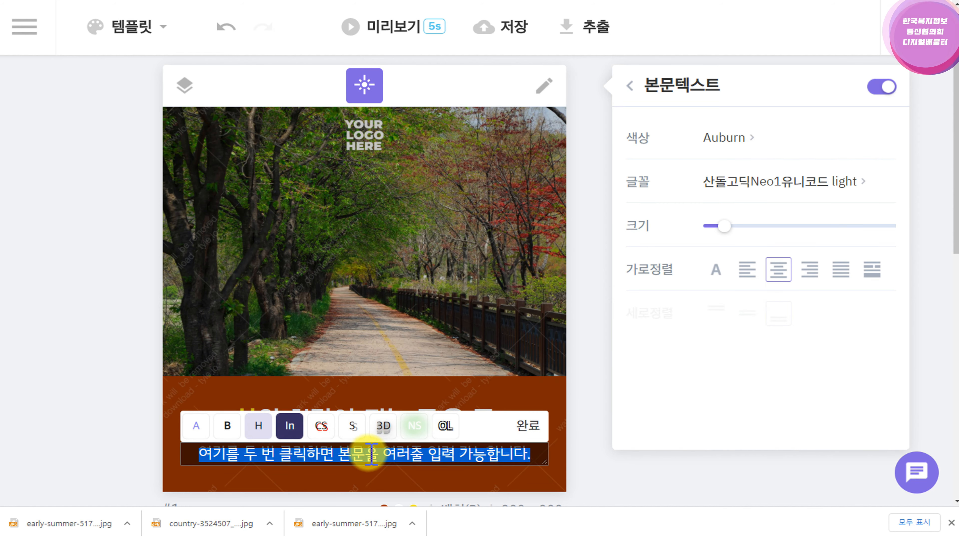
pyautogui.click(531, 429)
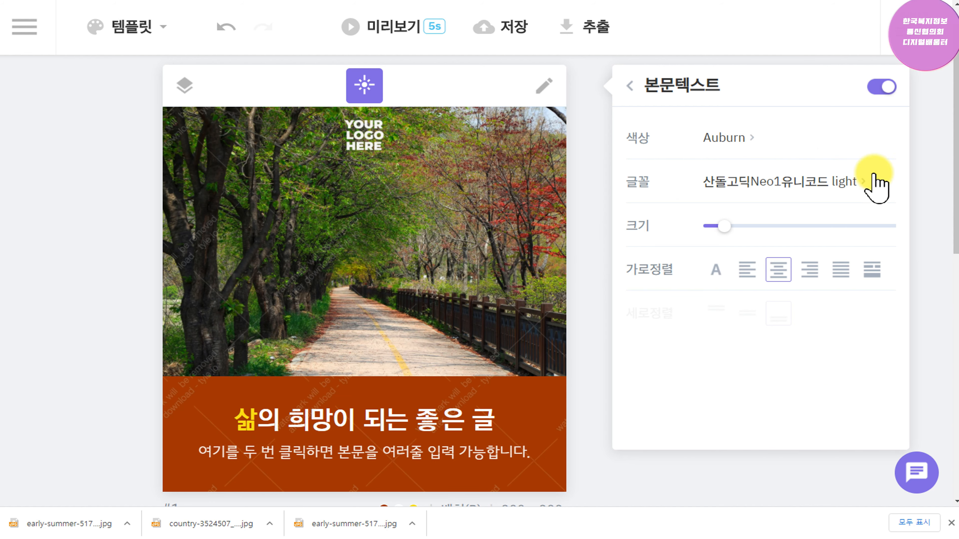
pyautogui.click(877, 88)
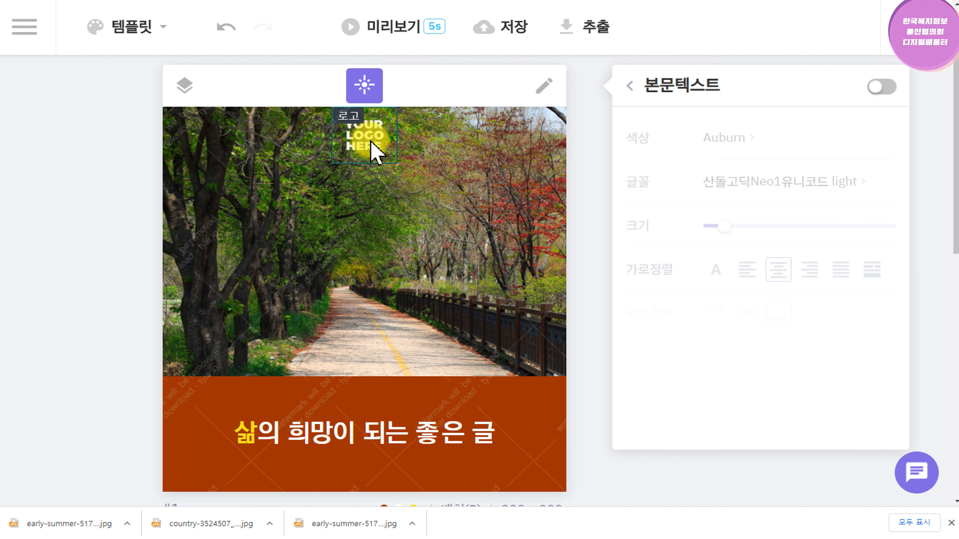
pyautogui.click(363, 151)
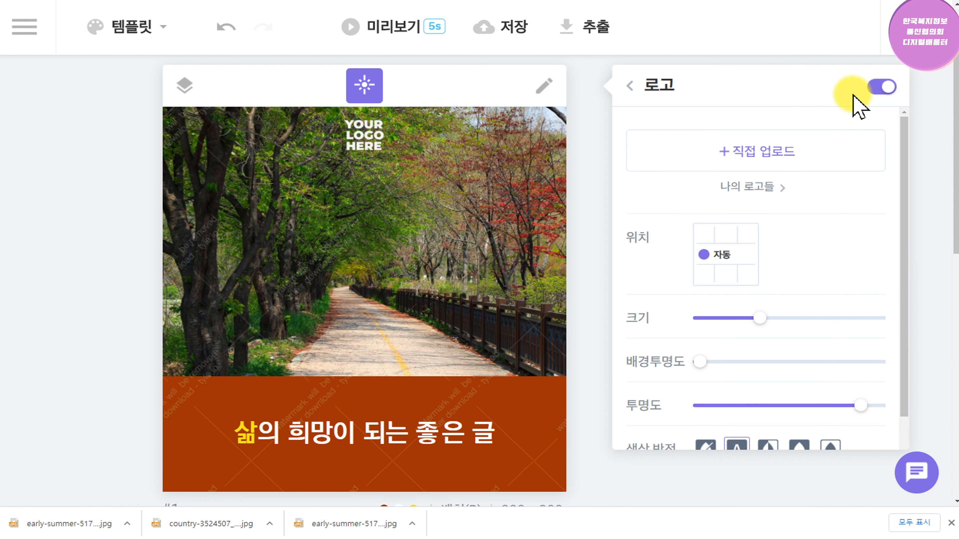
pyautogui.click(877, 86)
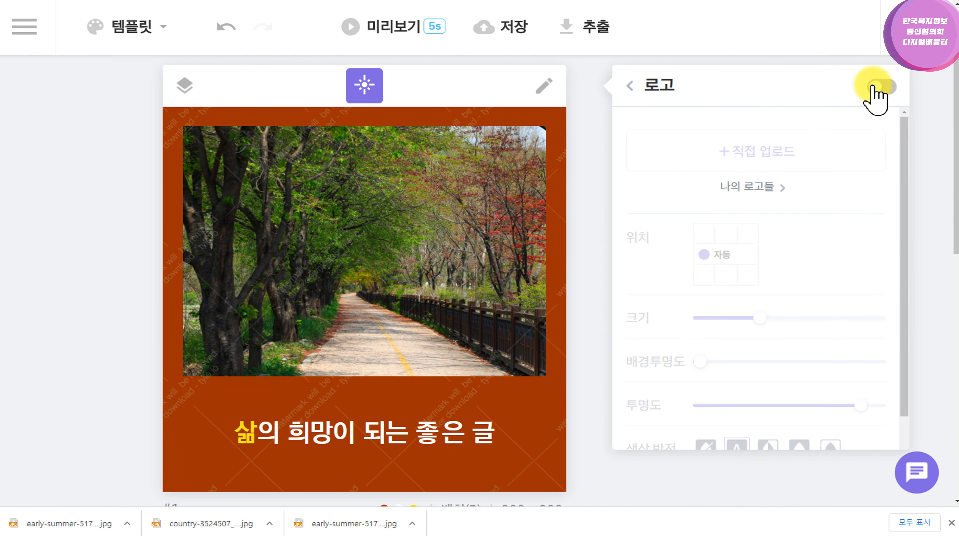
# Add a second slide below slide 1 and compare the new slide with the first one
pyautogui.scroll(-6, 415, 346)
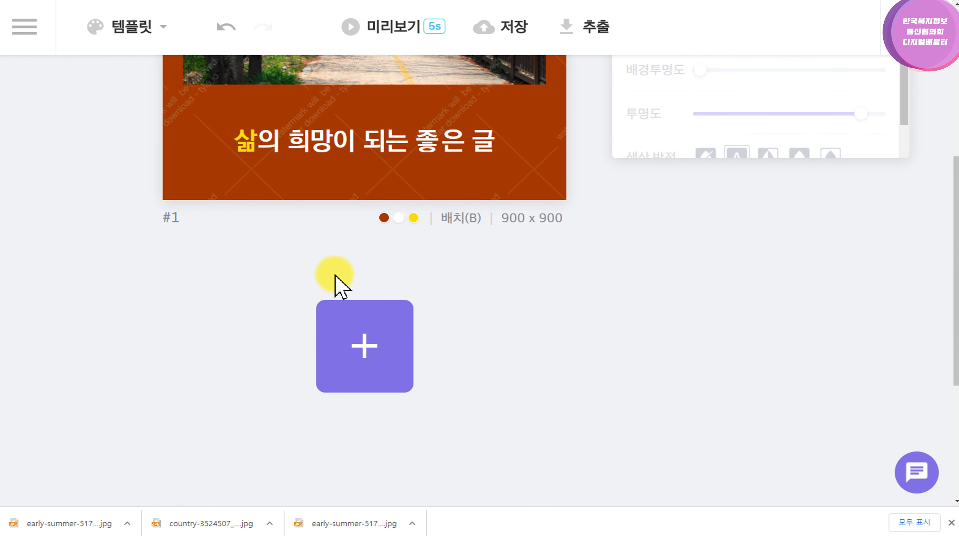
pyautogui.click(364, 353)
pyautogui.scroll(-4, 657, 338)
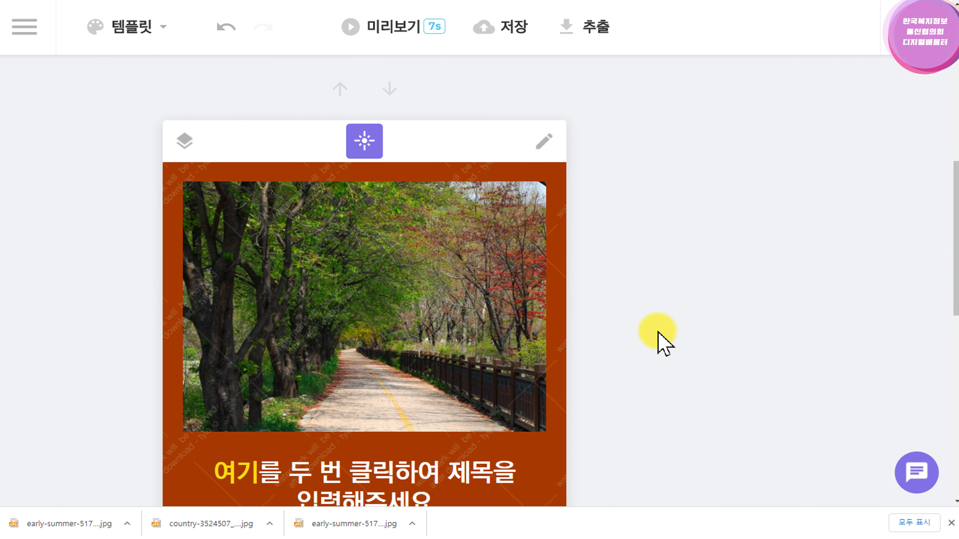
pyautogui.scroll(5, 658, 336)
pyautogui.scroll(-1, 382, 234)
pyautogui.scroll(-1, 383, 258)
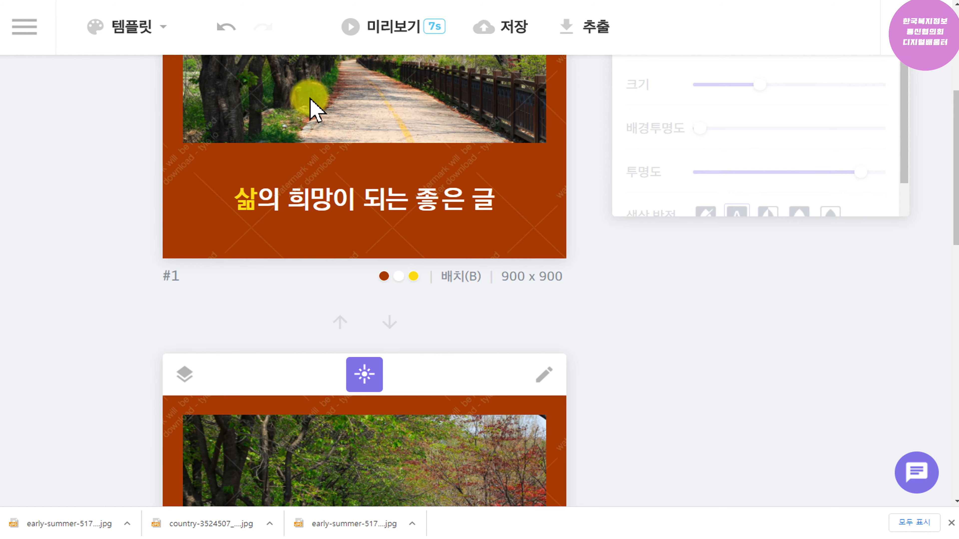
pyautogui.scroll(-5, 353, 369)
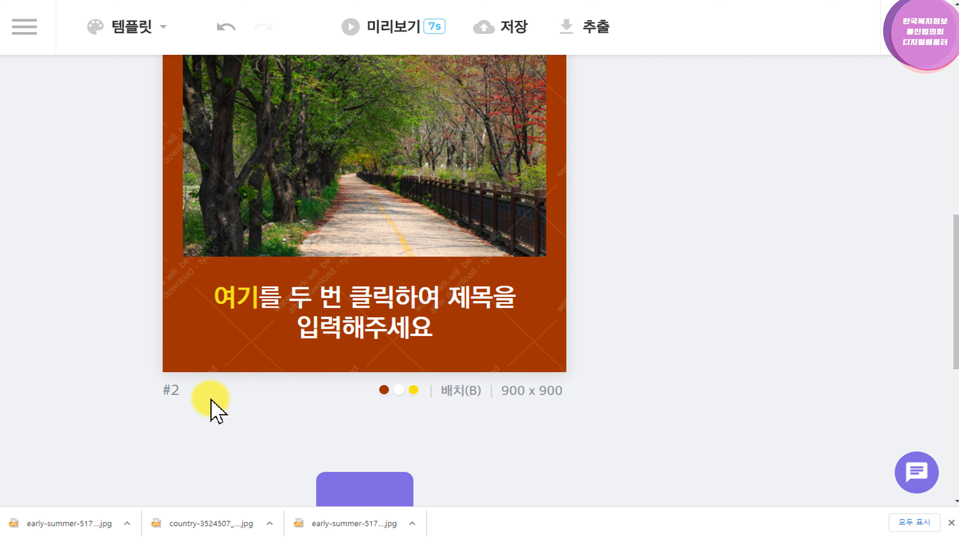
pyautogui.scroll(2, 661, 340)
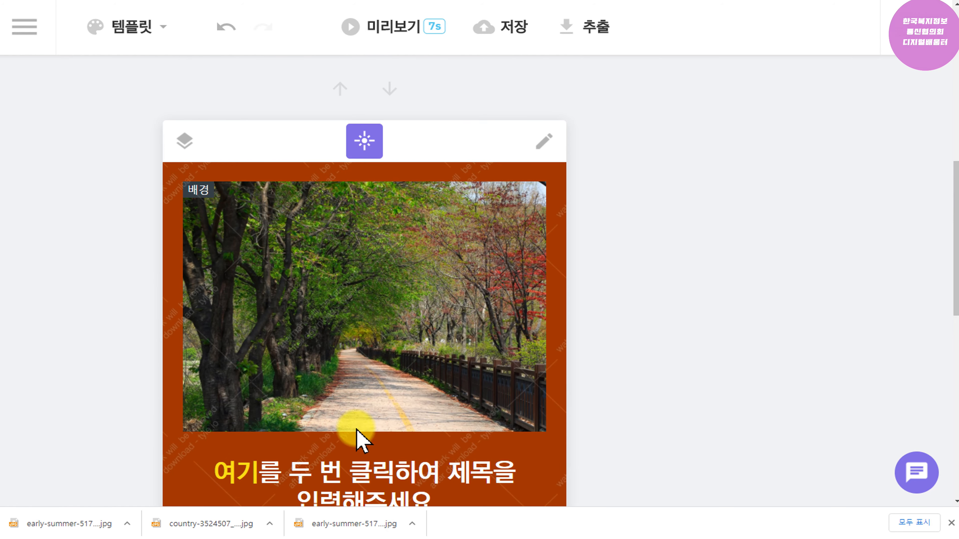
pyautogui.scroll(-1, 401, 392)
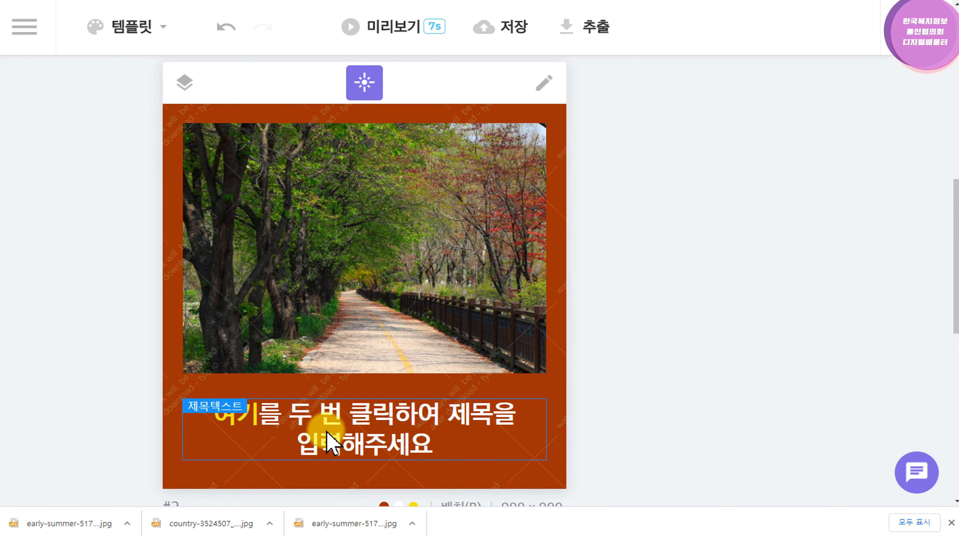
# Switch to the 명언.txt note in Notepad, copy the three-line quote beginning "길을 가다가 돌이 나타나면", and minimize the note
pyautogui.hotkey('alt', 'Tab')
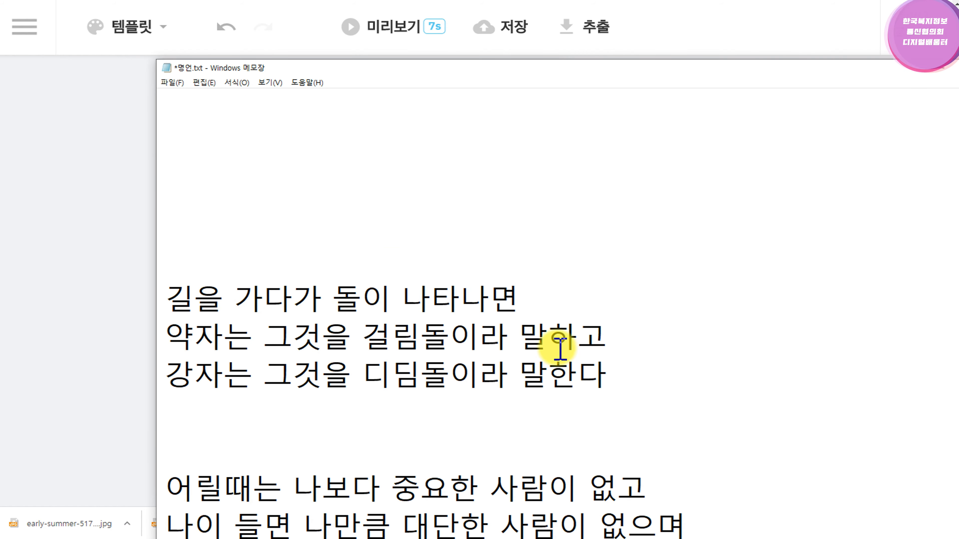
pyautogui.scroll(-2, 555, 346)
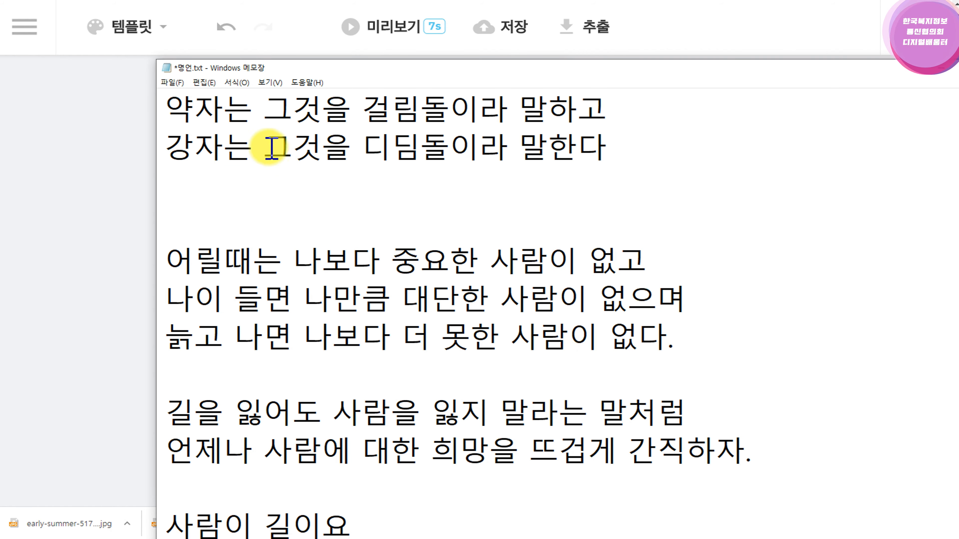
pyautogui.scroll(1, 260, 162)
pyautogui.moveTo(177, 187); pyautogui.dragTo(628, 263)
pyautogui.hotkey('ctrl', 'c')
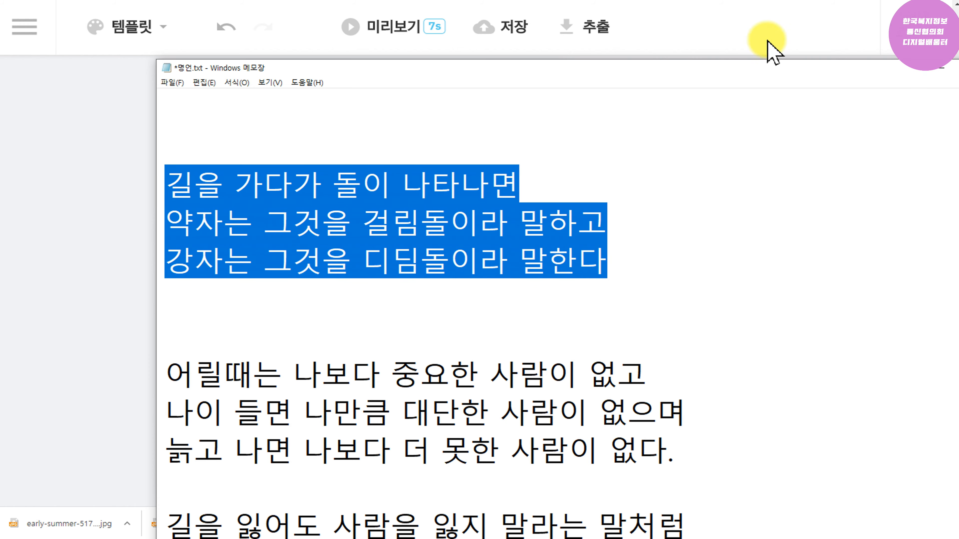
pyautogui.click(941, 69)
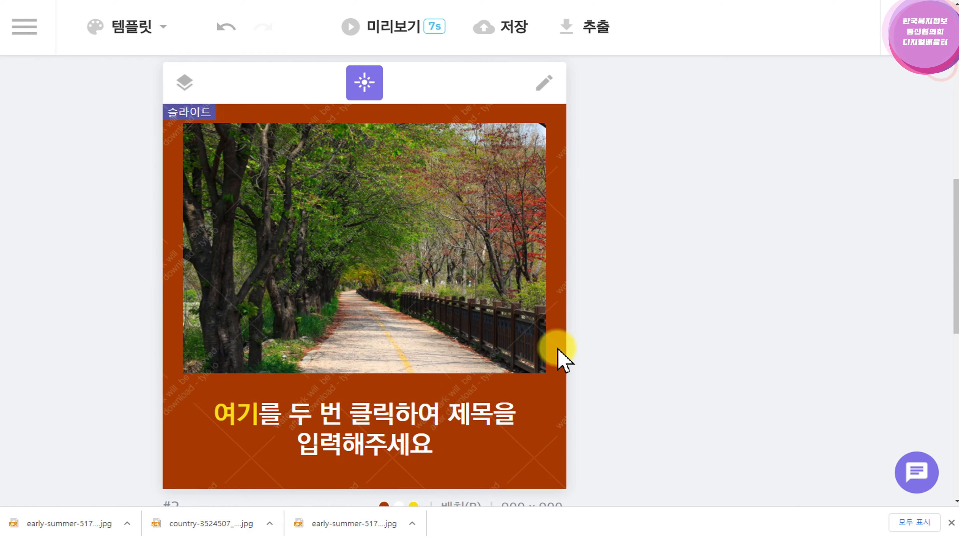
# Replace slide 2's placeholder title with the copied three-line quote
pyautogui.doubleClick(375, 431)
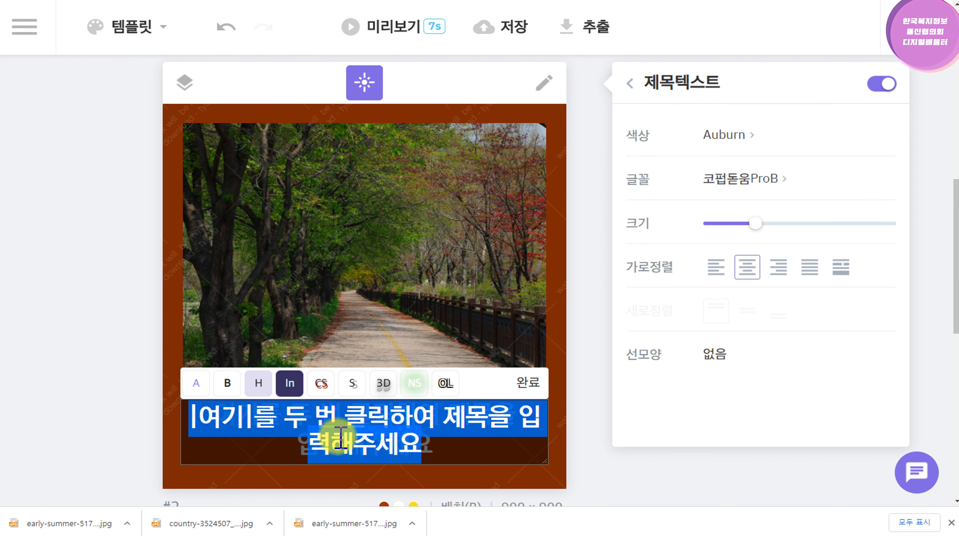
pyautogui.hotkey('ctrl', 'v')
pyautogui.click(584, 347)
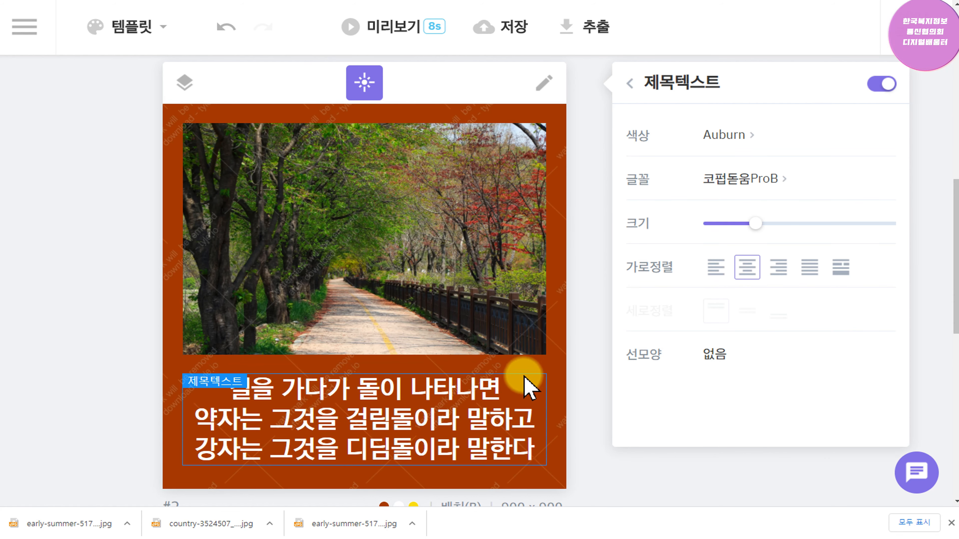
# Try the regular 스포카 한산스 font on slide 2's title, and set it to the medium 산돌Neo3 font
pyautogui.click(757, 189)
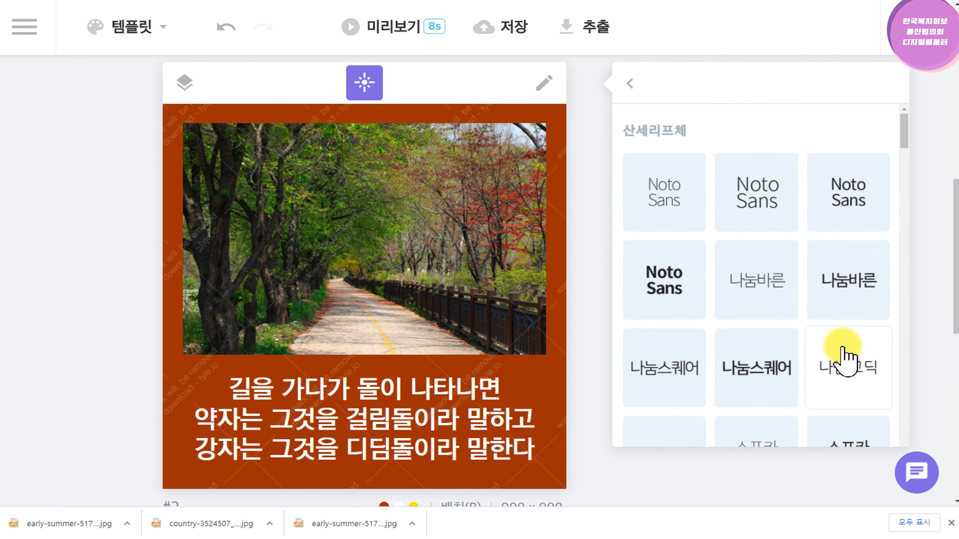
pyautogui.scroll(-2, 848, 363)
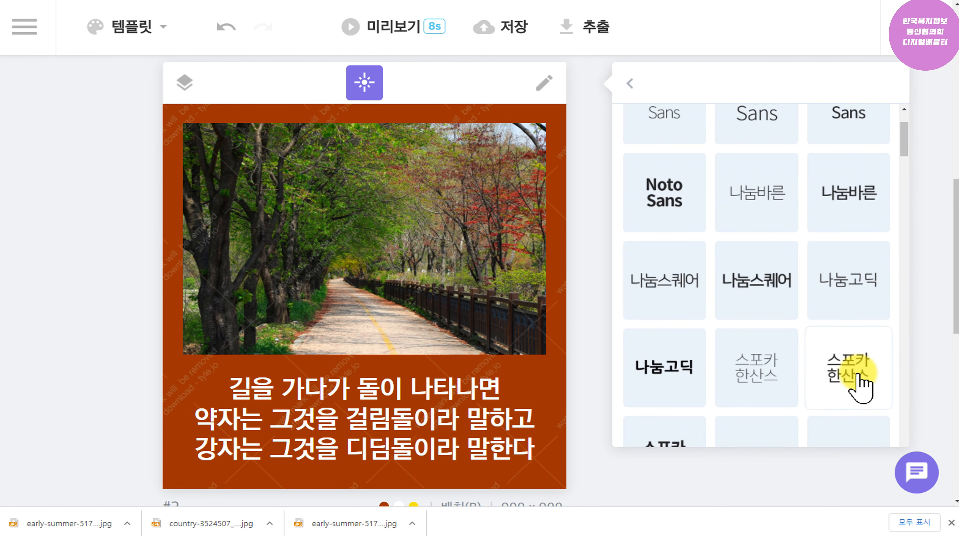
pyautogui.click(853, 393)
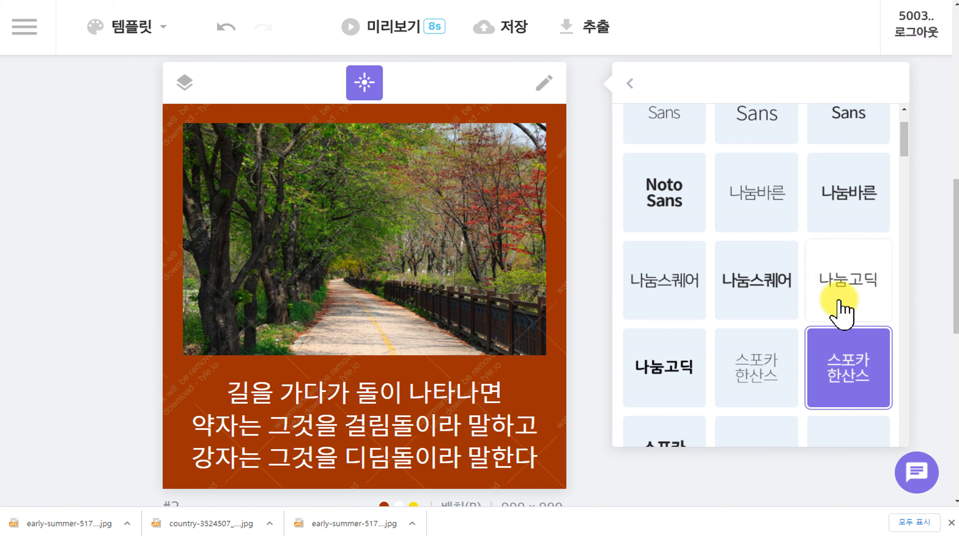
pyautogui.scroll(-5, 841, 314)
pyautogui.click(766, 340)
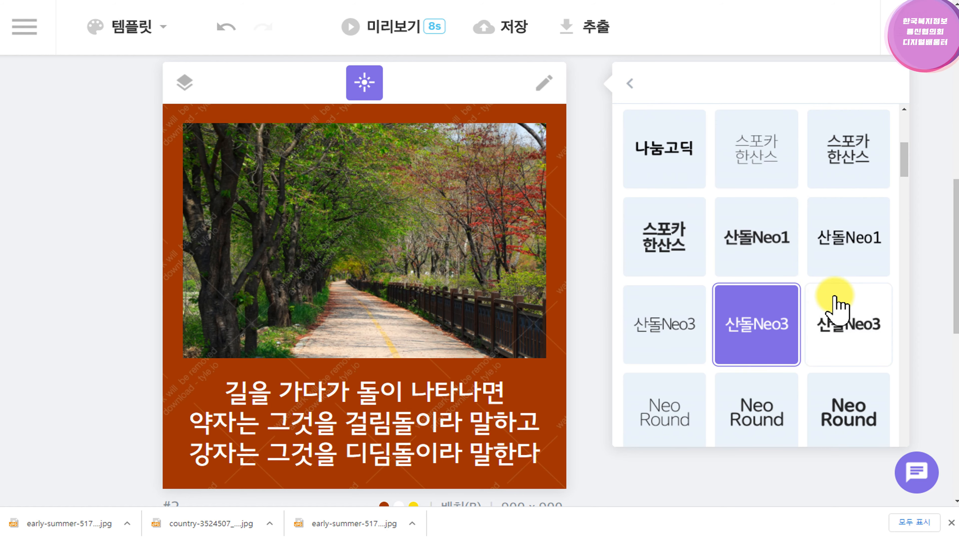
pyautogui.click(631, 83)
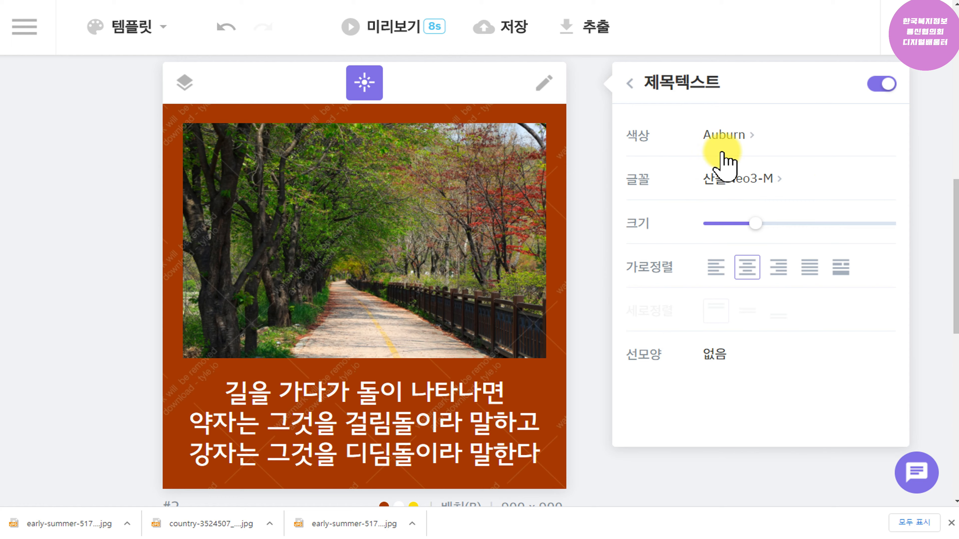
# Try the FullSquare (FS) and lower-box (BS) layouts on slide 2, and set its layout to the smaller centred box (SS)
pyautogui.scroll(-1, 524, 397)
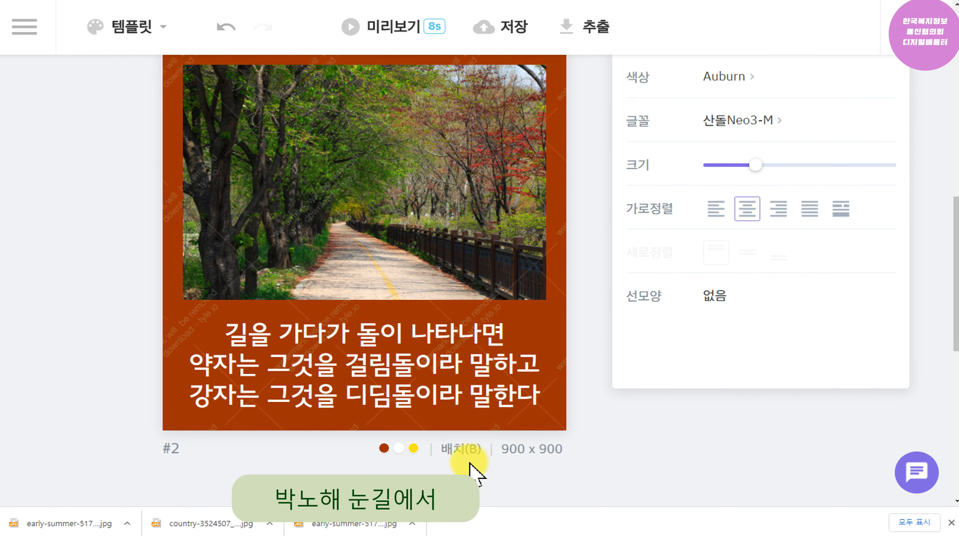
pyautogui.click(461, 448)
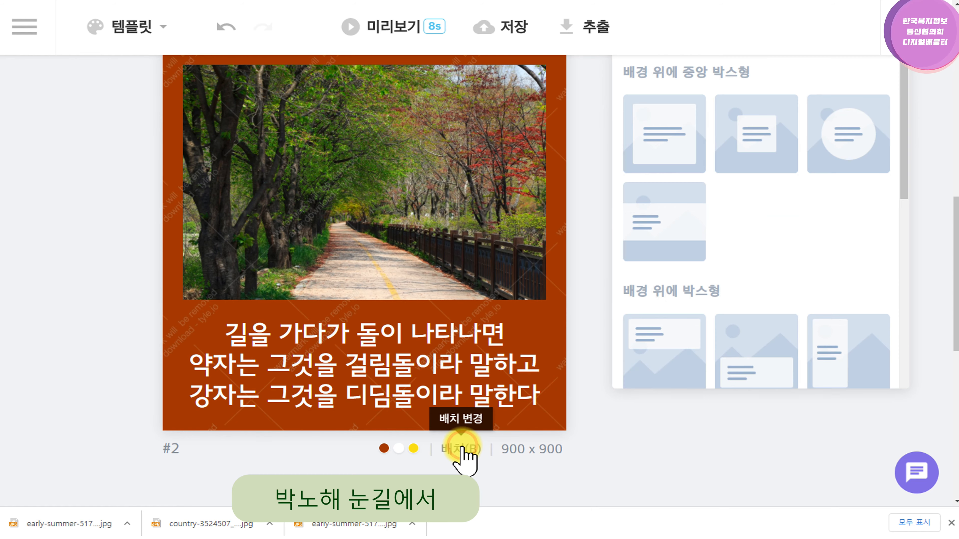
pyautogui.click(753, 147)
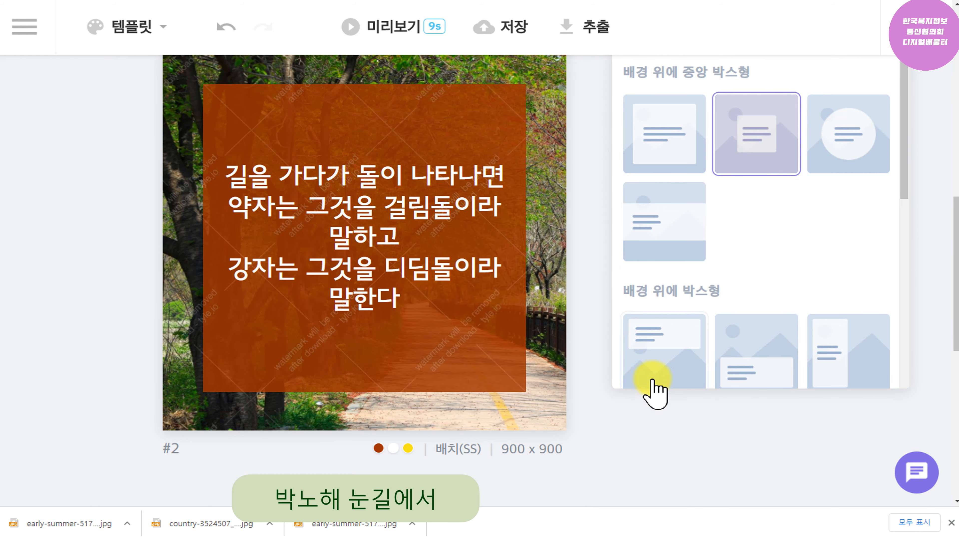
pyautogui.click(648, 138)
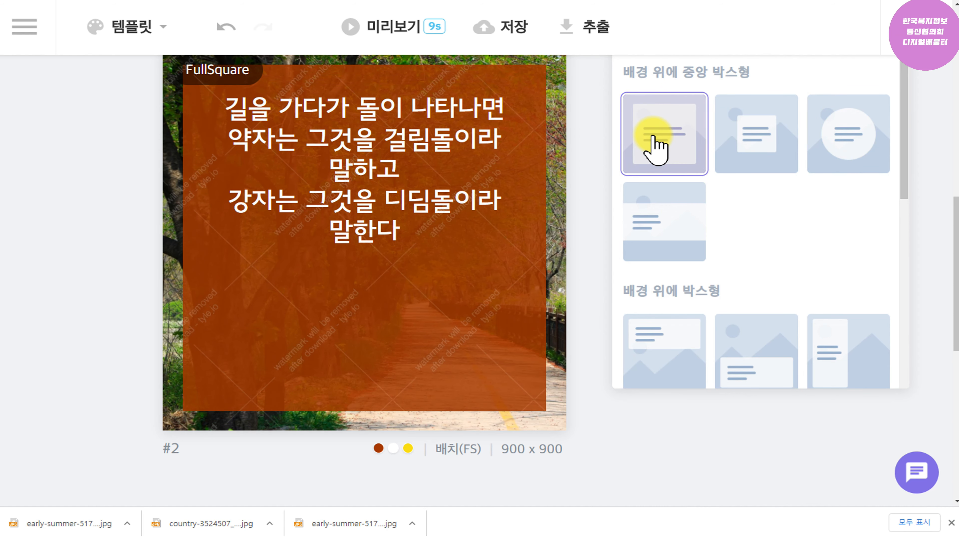
pyautogui.click(768, 133)
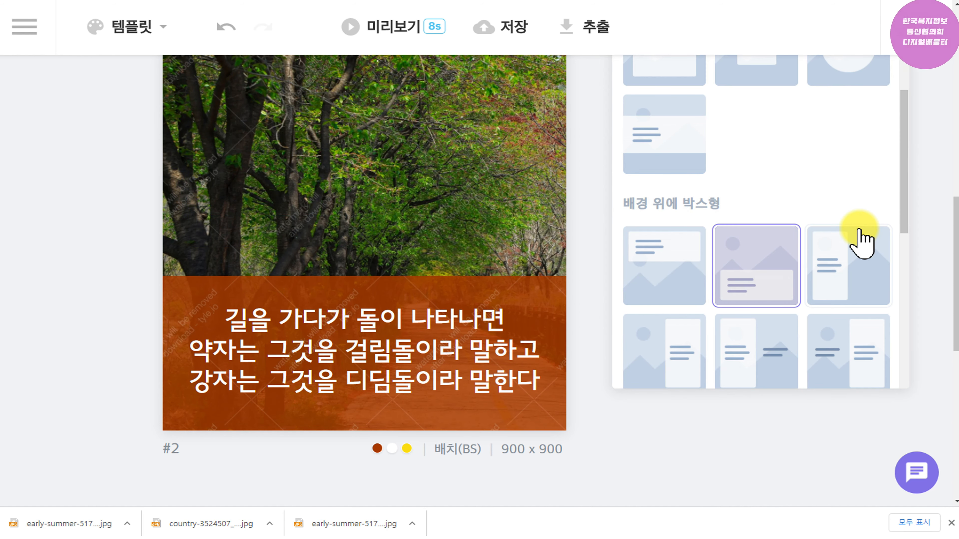
pyautogui.moveTo(904, 211); pyautogui.dragTo(905, 161)
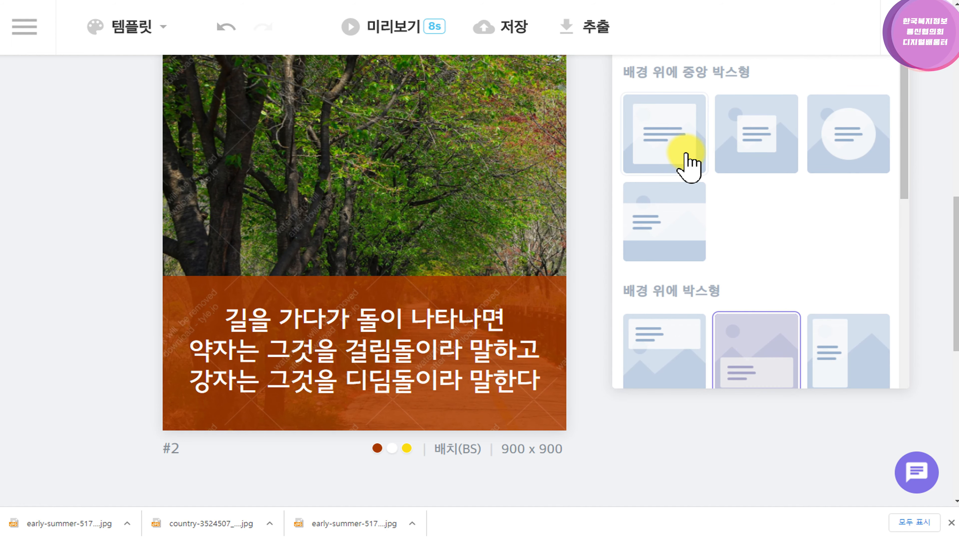
pyautogui.click(770, 138)
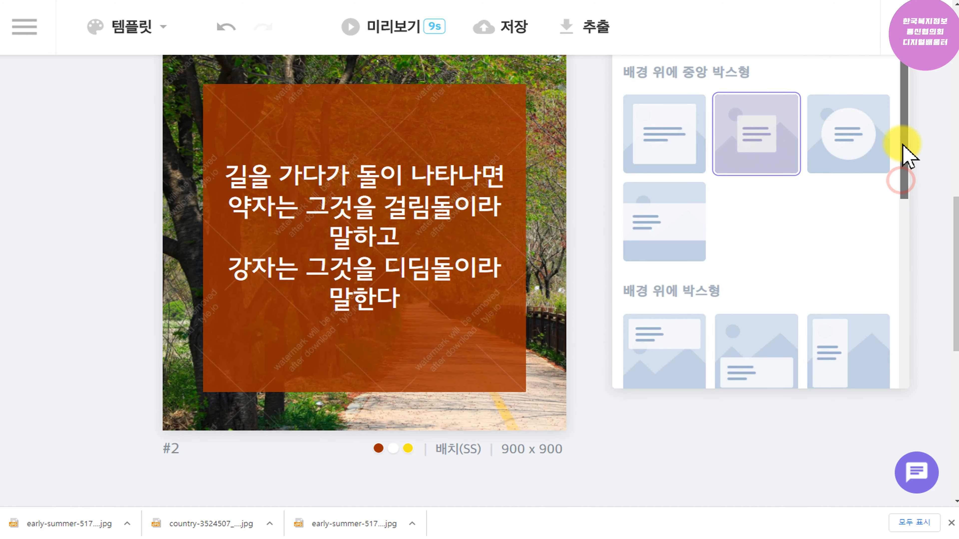
# Leave slide 2's layout choices and open the color choices for its box
pyautogui.moveTo(948, 223)
pyautogui.mouseDown()
pyautogui.moveTo(954, 182)
pyautogui.moveTo(949, 213)
pyautogui.mouseUp()
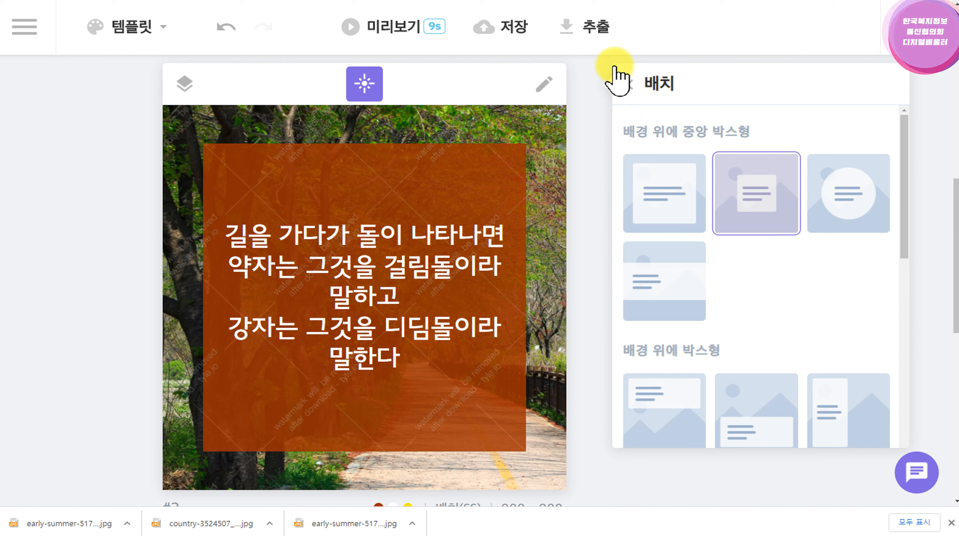
pyautogui.click(630, 89)
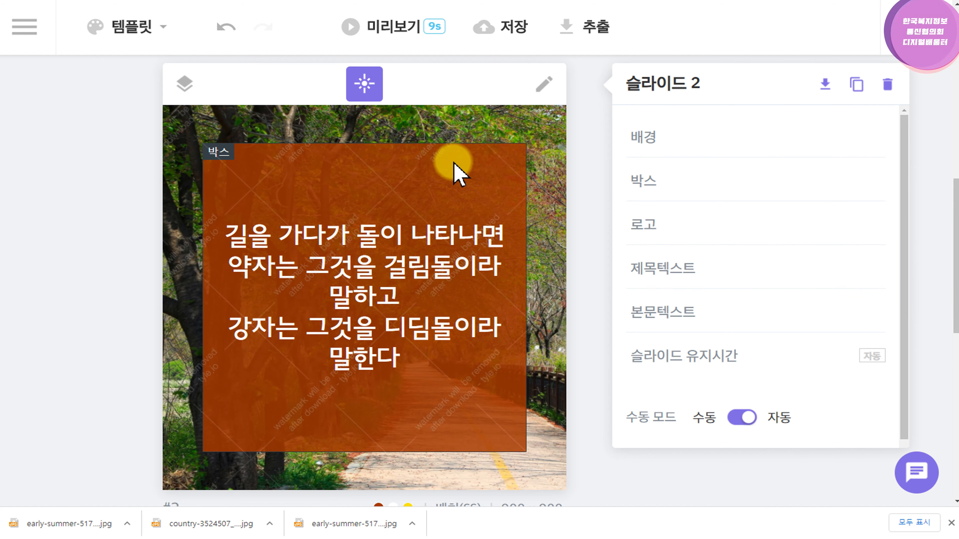
pyautogui.click(479, 166)
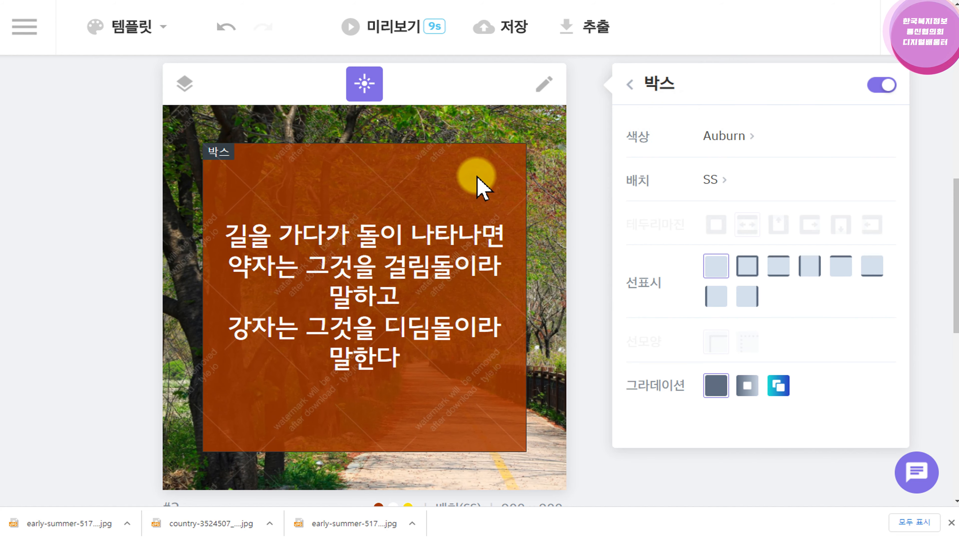
pyautogui.click(727, 137)
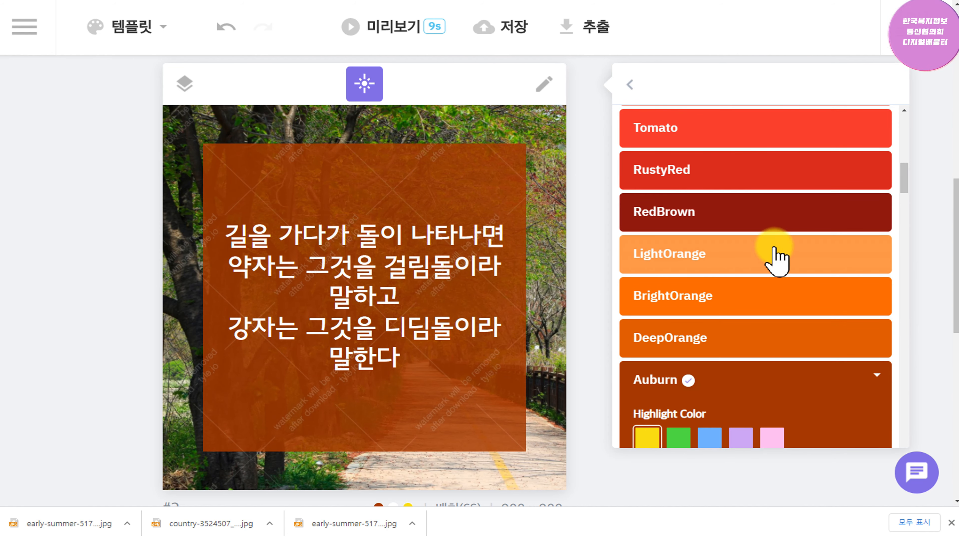
# Try the Ocre, PeaGreen, BrightOrange, RustyRed, Tomato and PeaSoupGreen colors on slide 2's box
pyautogui.scroll(-2, 781, 279)
pyautogui.scroll(-3, 785, 295)
pyautogui.click(754, 319)
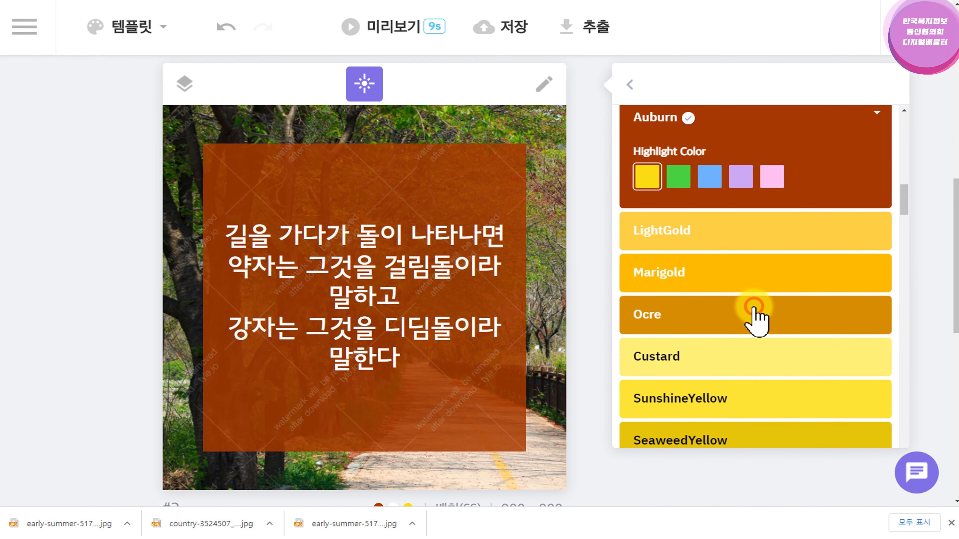
pyautogui.scroll(-10, 724, 364)
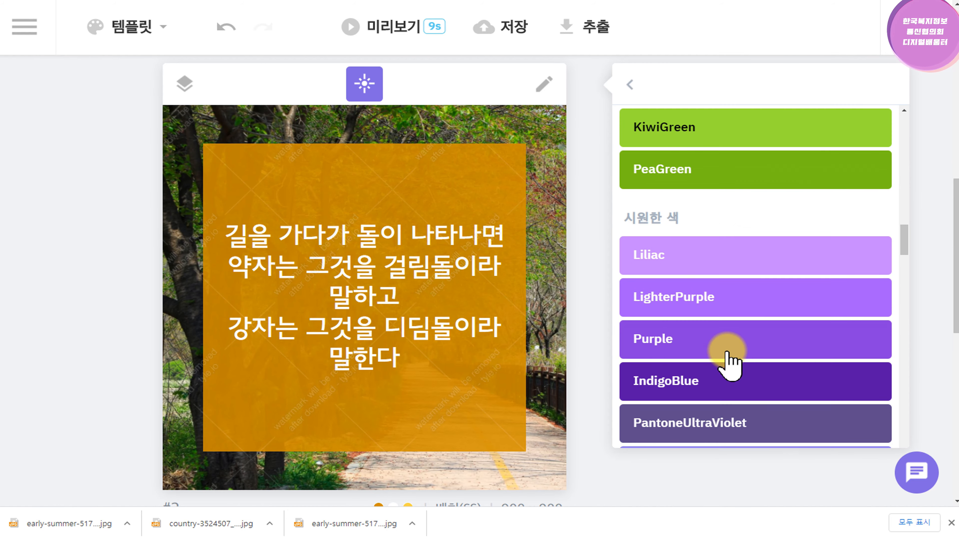
pyautogui.click(702, 178)
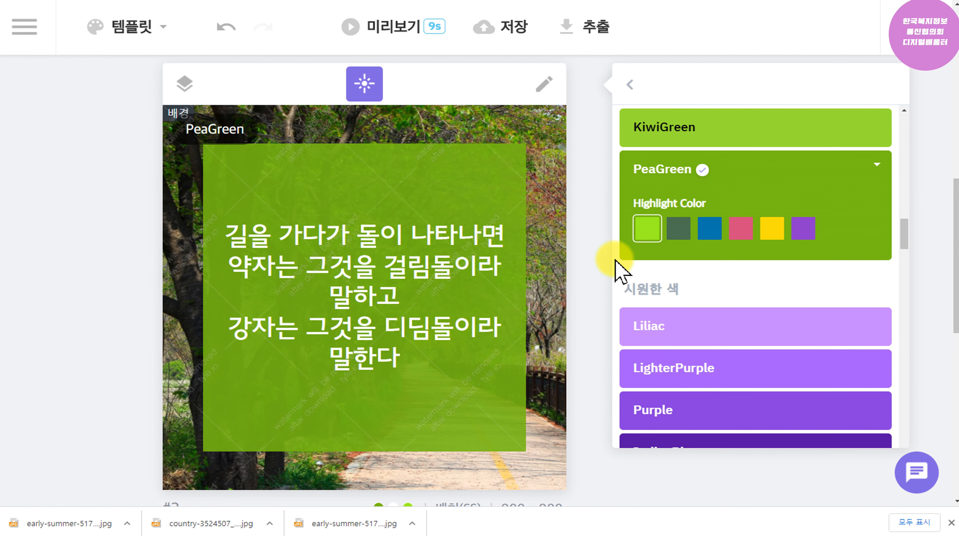
pyautogui.scroll(-5, 817, 287)
pyautogui.scroll(-4, 818, 281)
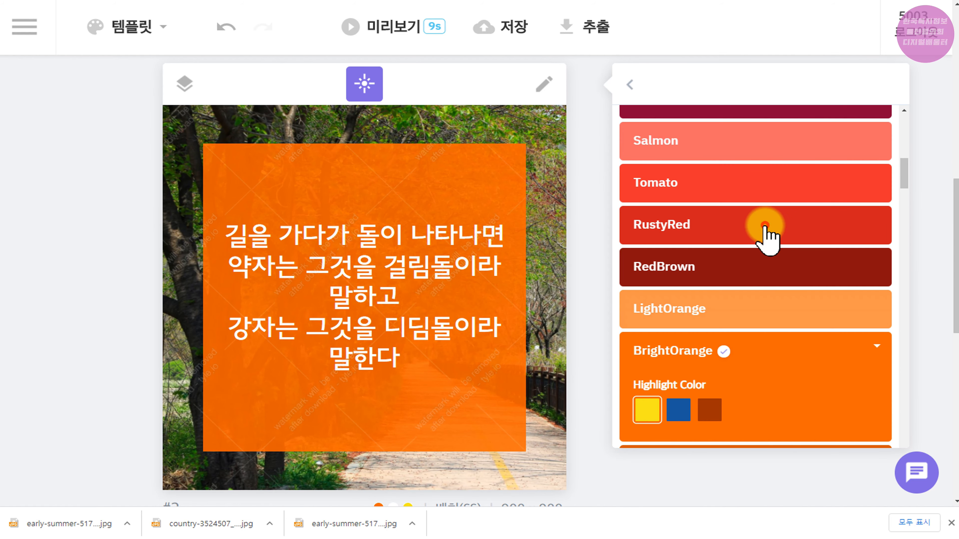
pyautogui.click(765, 226)
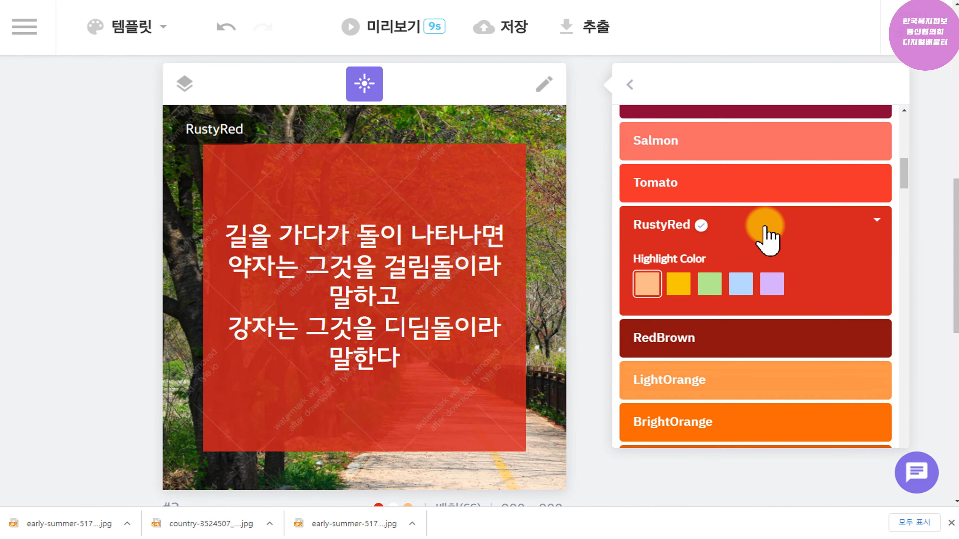
pyautogui.click(766, 189)
pyautogui.scroll(10, 766, 208)
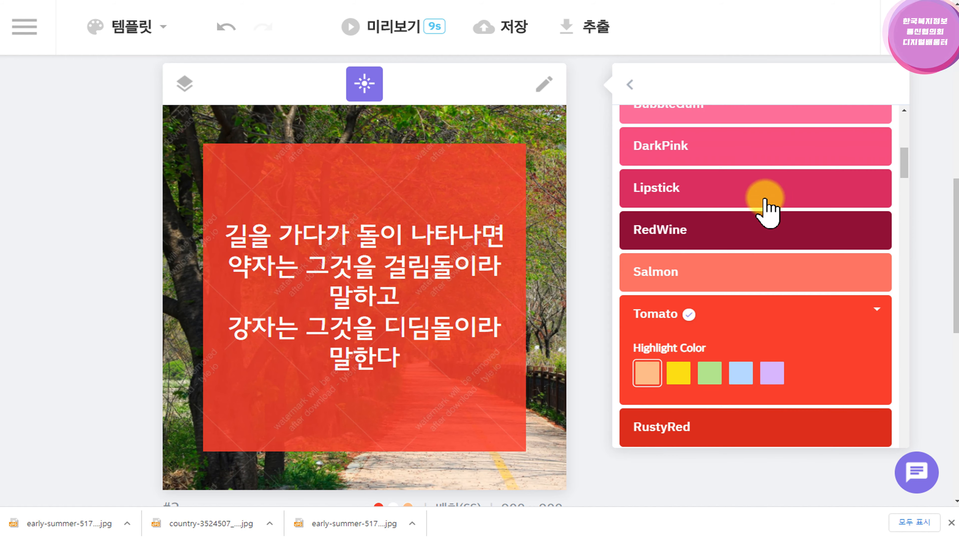
pyautogui.click(769, 251)
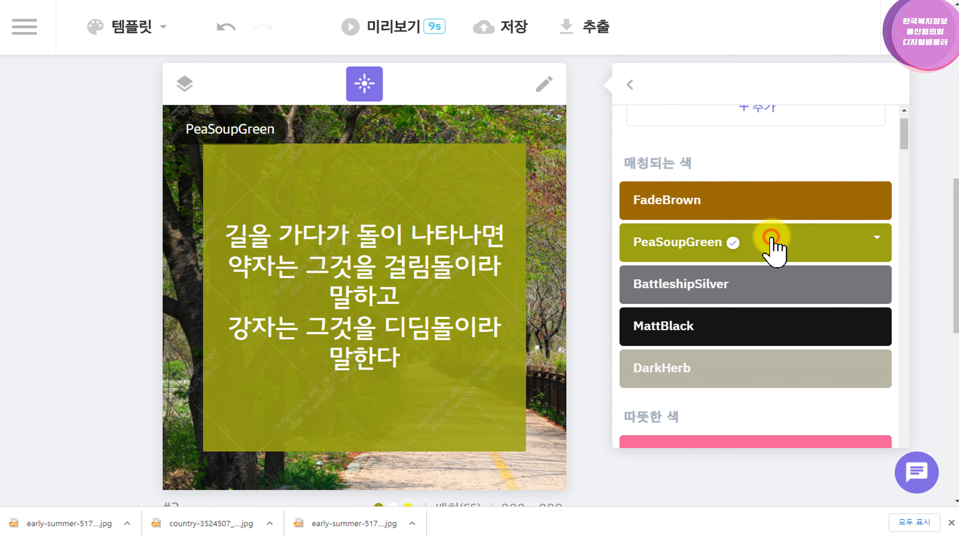
# Set the color of slide 2's box to FadeBrown and return to the box settings
pyautogui.click(773, 200)
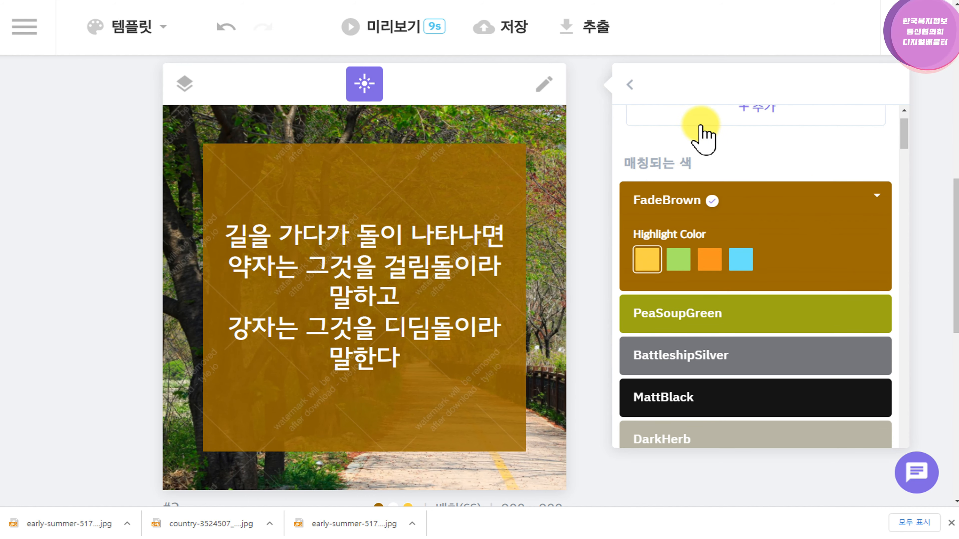
pyautogui.scroll(1, 695, 133)
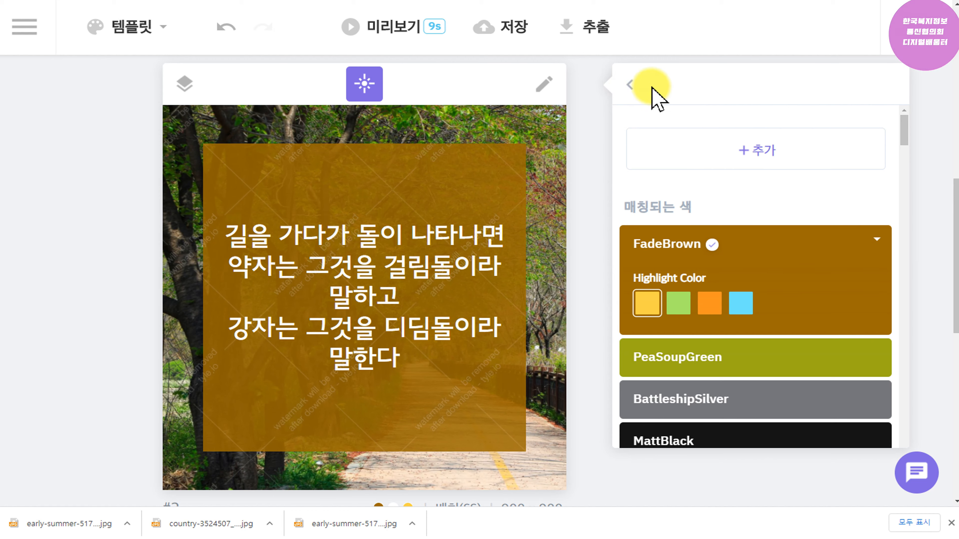
pyautogui.click(630, 84)
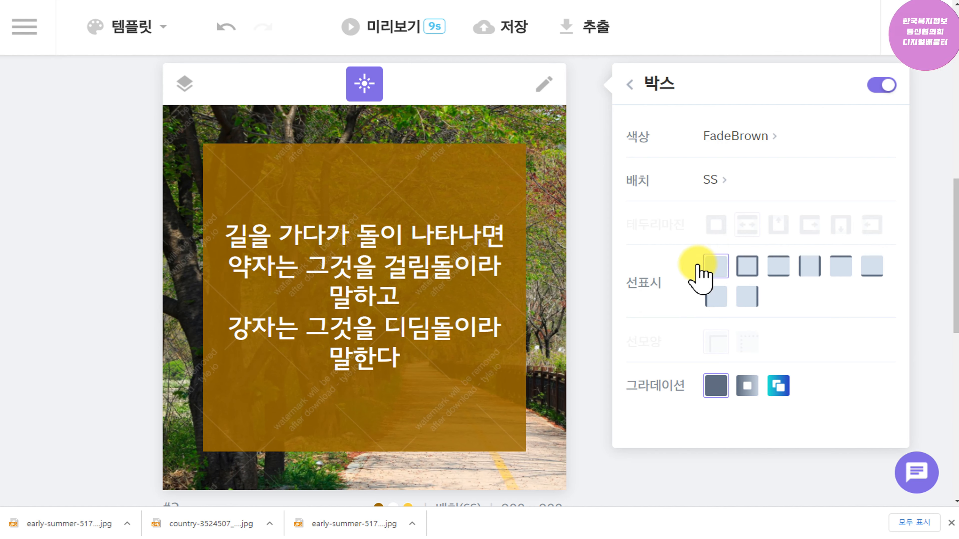
# Try the full, top-and-bottom, left-and-right, top-only and bottom-only line displays on slide 2's box
pyautogui.click(747, 266)
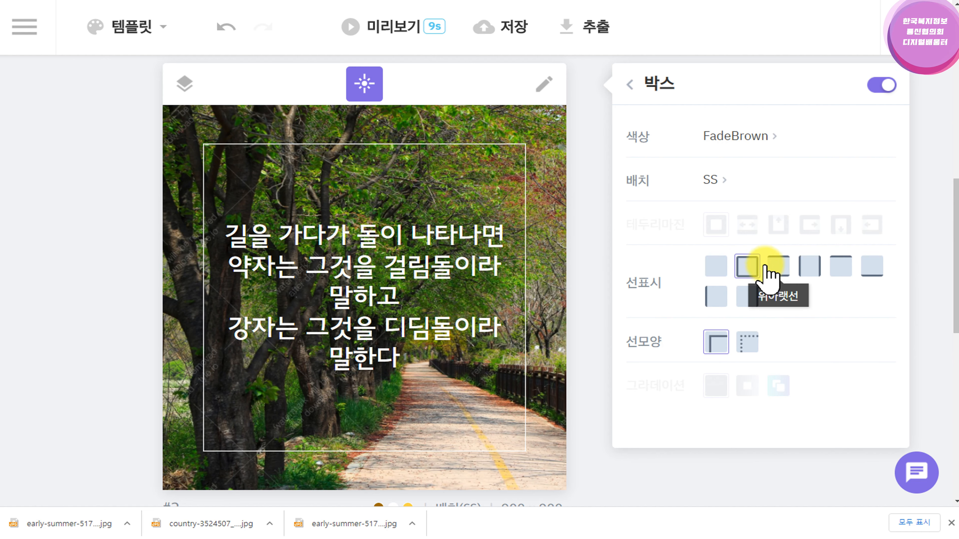
pyautogui.click(775, 267)
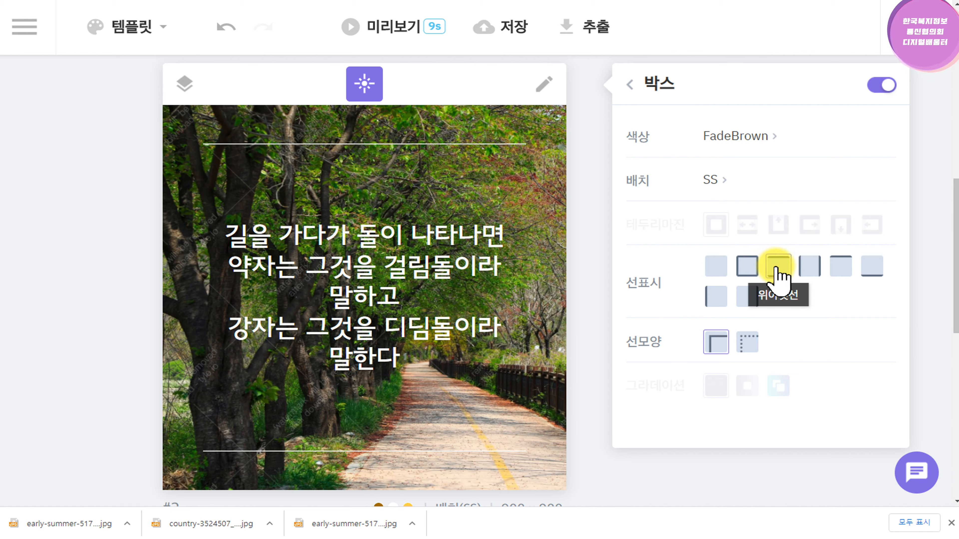
pyautogui.click(812, 271)
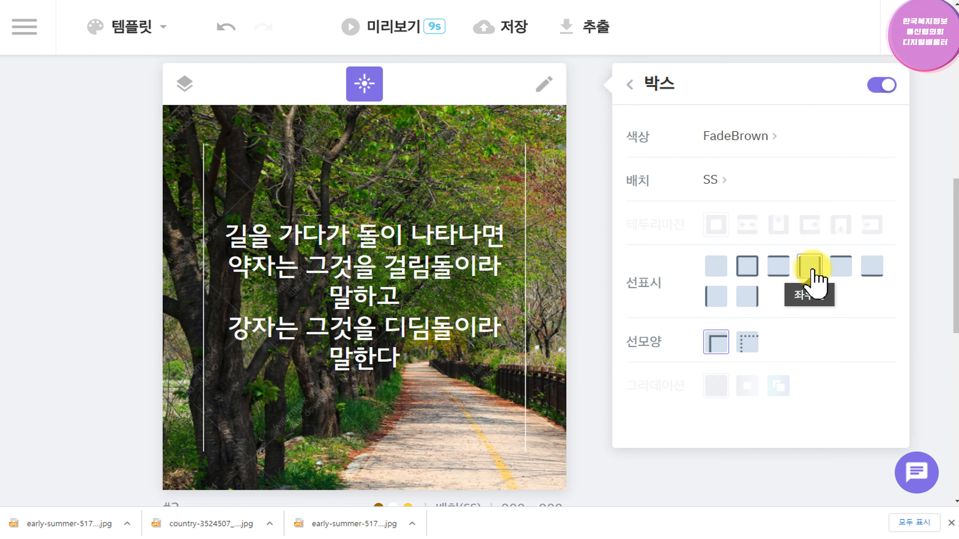
pyautogui.click(841, 268)
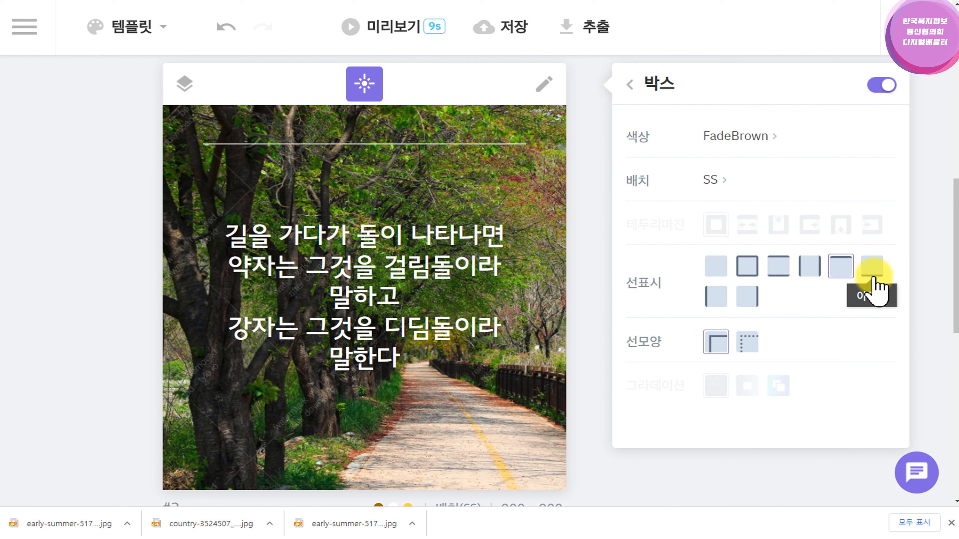
pyautogui.click(862, 265)
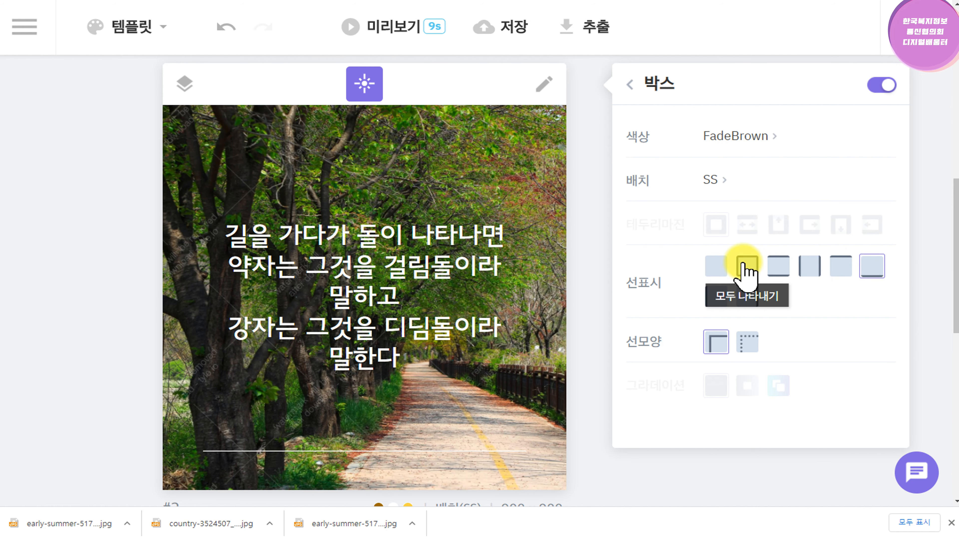
pyautogui.click(778, 270)
# Show lines on all sides of slide 2's box (모두 나타내기), try the dotted style, and set the line style to solid (실선)
pyautogui.click(746, 269)
pyautogui.scroll(-2, 583, 329)
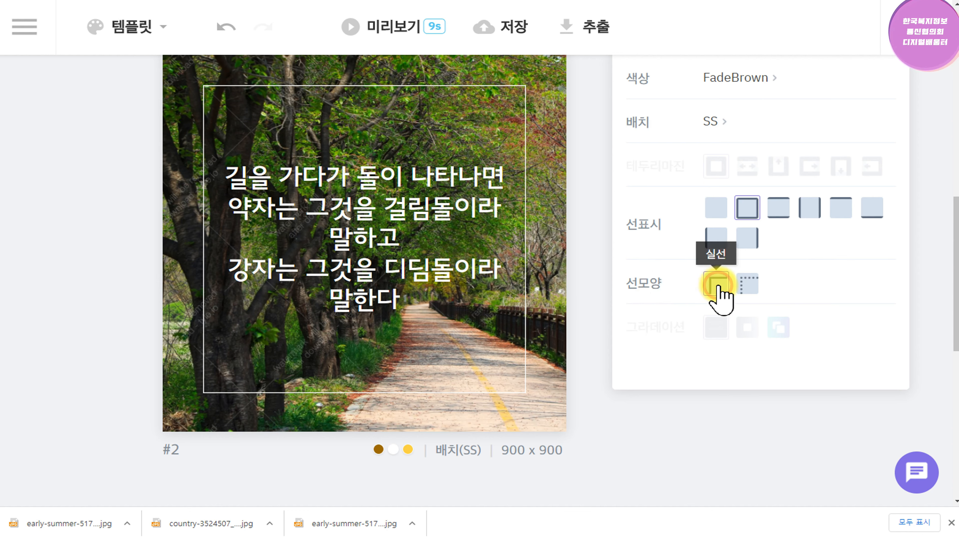
pyautogui.click(747, 285)
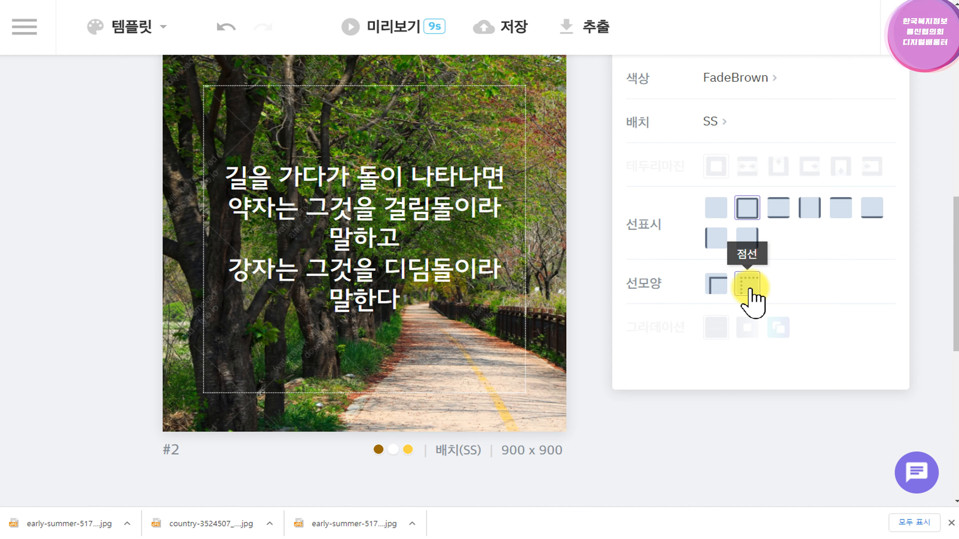
pyautogui.click(716, 286)
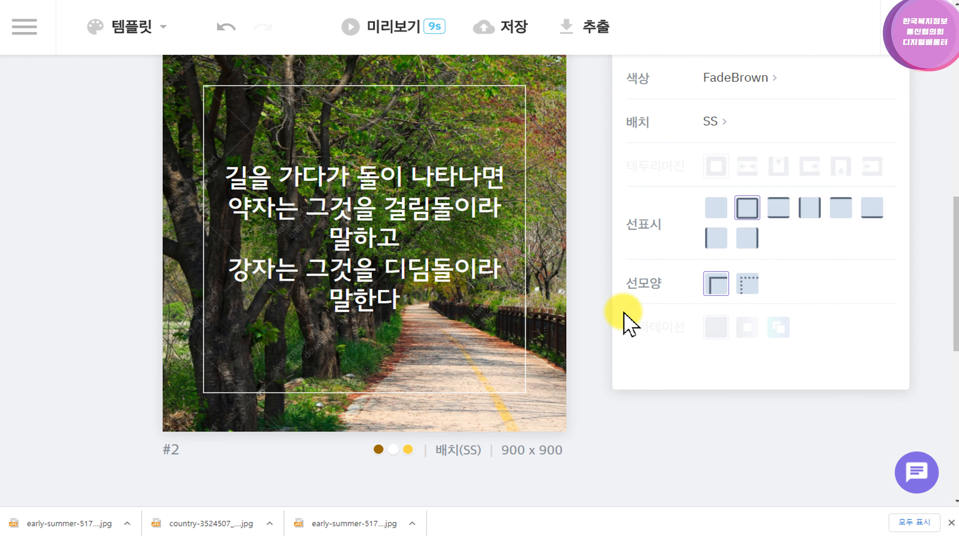
# Deselect slide 2 and add a new slide 3 below it
pyautogui.click(660, 464)
pyautogui.scroll(-5, 674, 457)
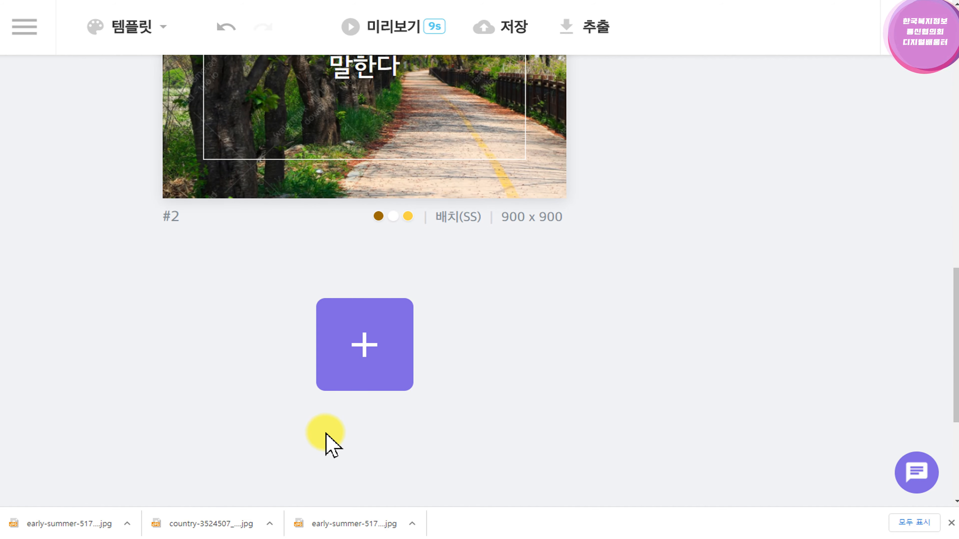
pyautogui.click(363, 347)
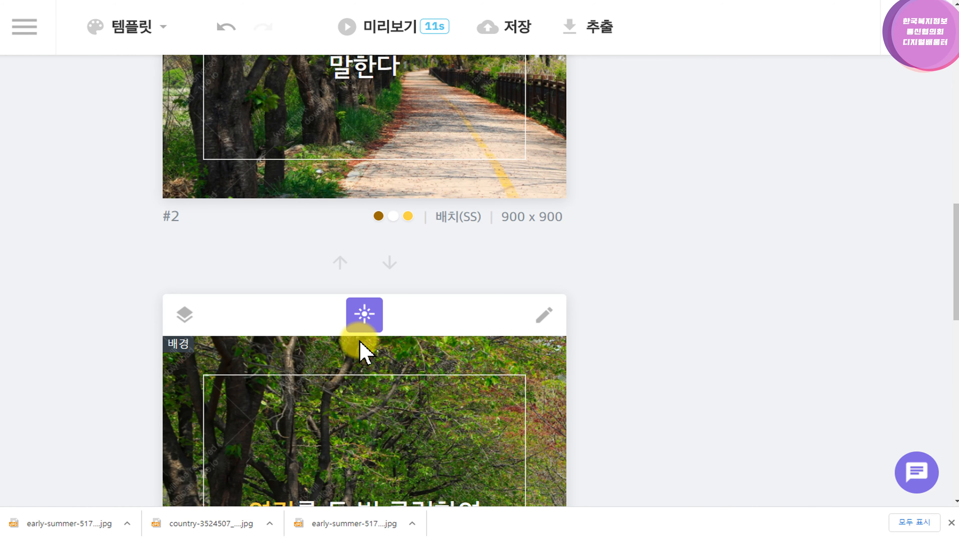
pyautogui.scroll(-4, 757, 304)
pyautogui.scroll(1, 754, 297)
pyautogui.scroll(-3, 609, 298)
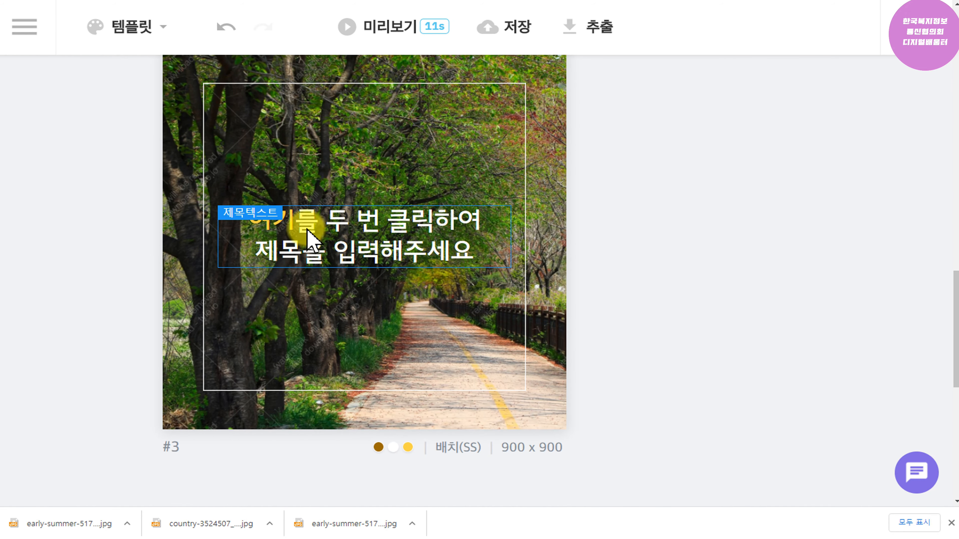
# Switch to the 명언.txt note in Notepad, copy the three-line quote beginning "어릴때는 나보다 중요한 사람이 없고", and minimize the note
pyautogui.click(139, 538)
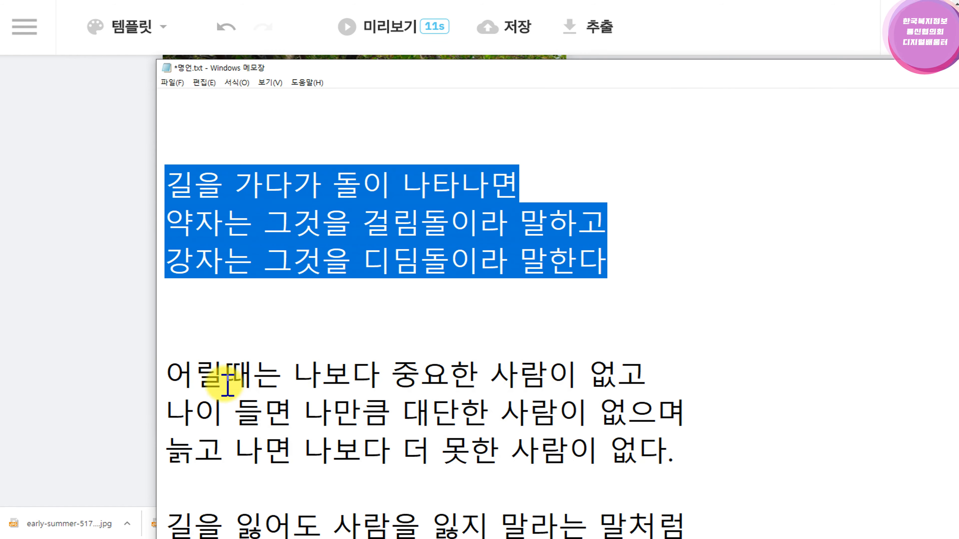
pyautogui.moveTo(173, 375); pyautogui.dragTo(678, 445)
pyautogui.hotkey('ctrl', 'c')
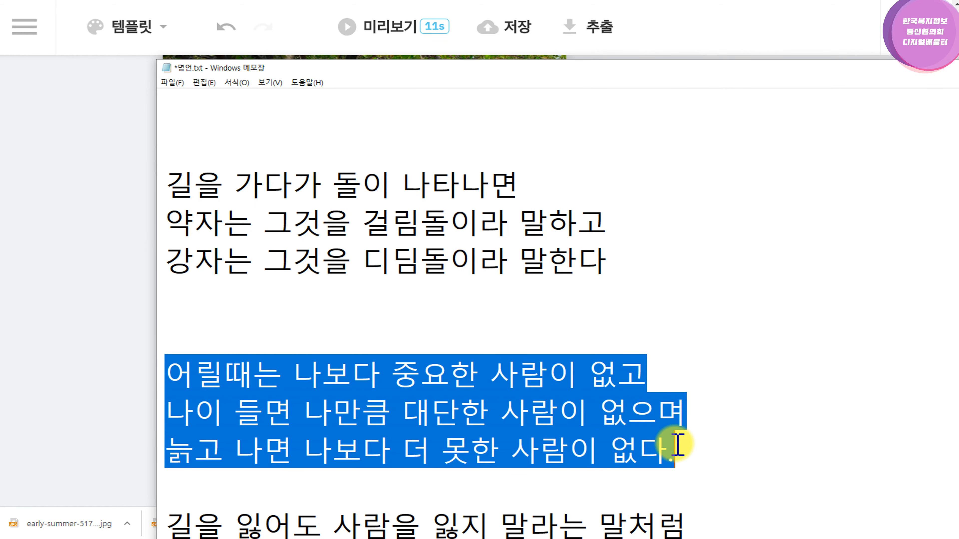
pyautogui.click(742, 32)
# Replace slide 3's placeholder title with the copied three-line quote and set the title's line style to 하단 실선
pyautogui.doubleClick(304, 227)
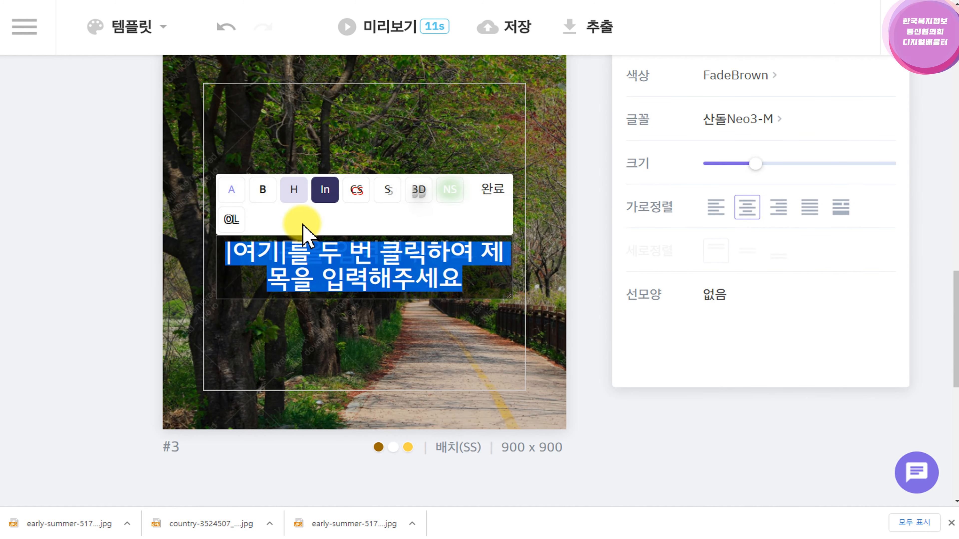
pyautogui.hotkey('ctrl', 'v')
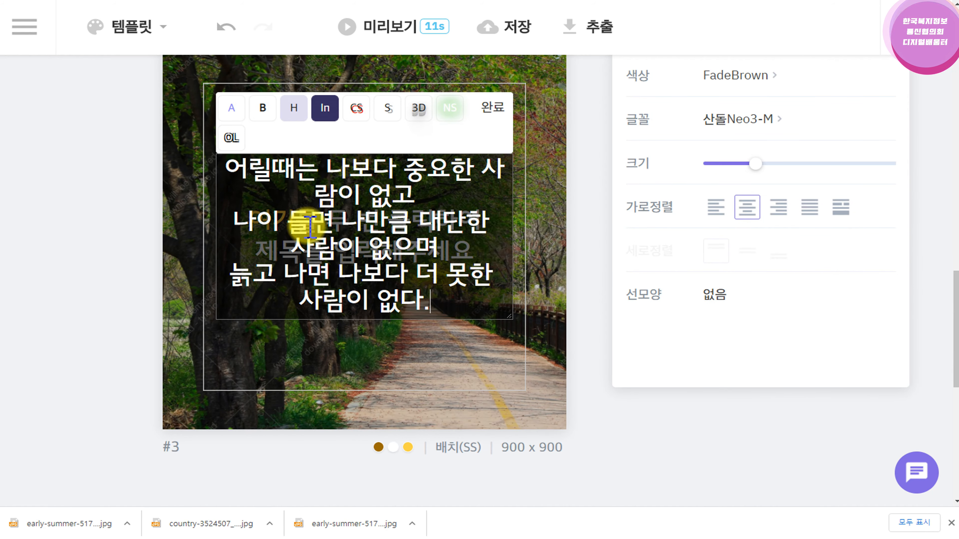
pyautogui.click(498, 114)
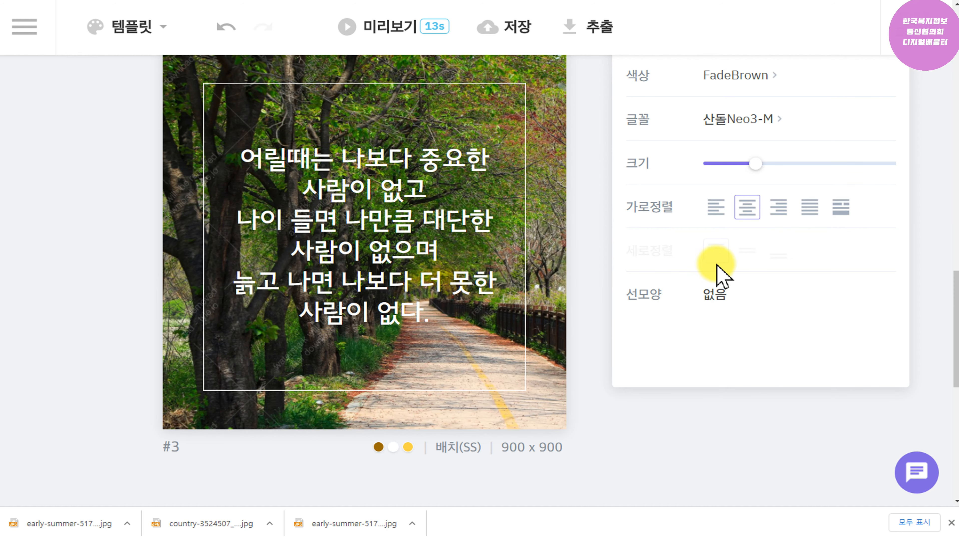
pyautogui.click(850, 290)
pyautogui.scroll(3, 957, 318)
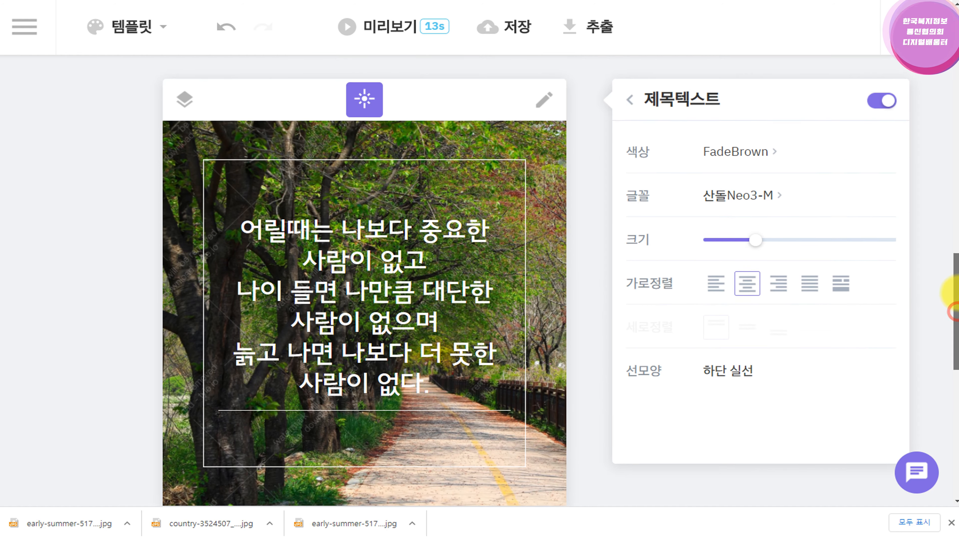
# Try left alignment on slide 3's title text and restore its center alignment
pyautogui.doubleClick(402, 319)
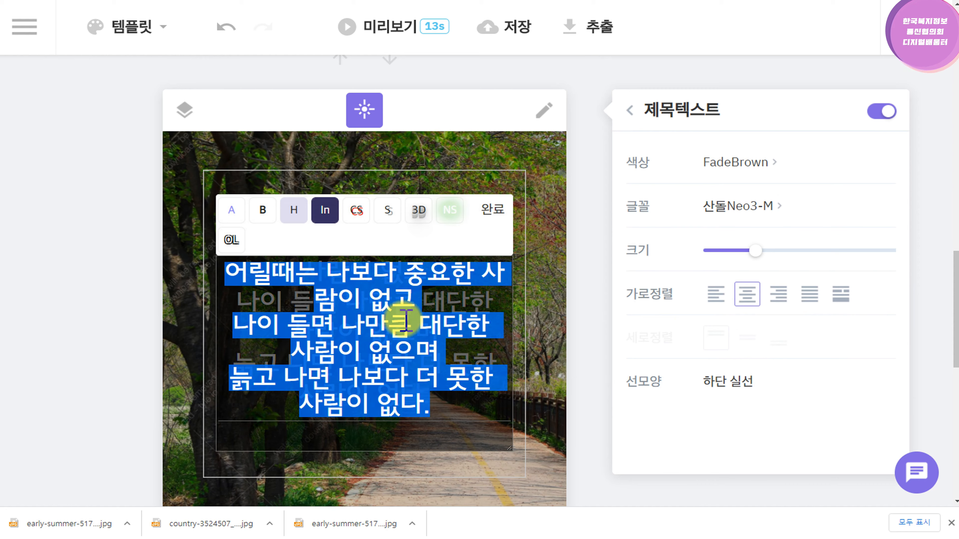
pyautogui.click(494, 209)
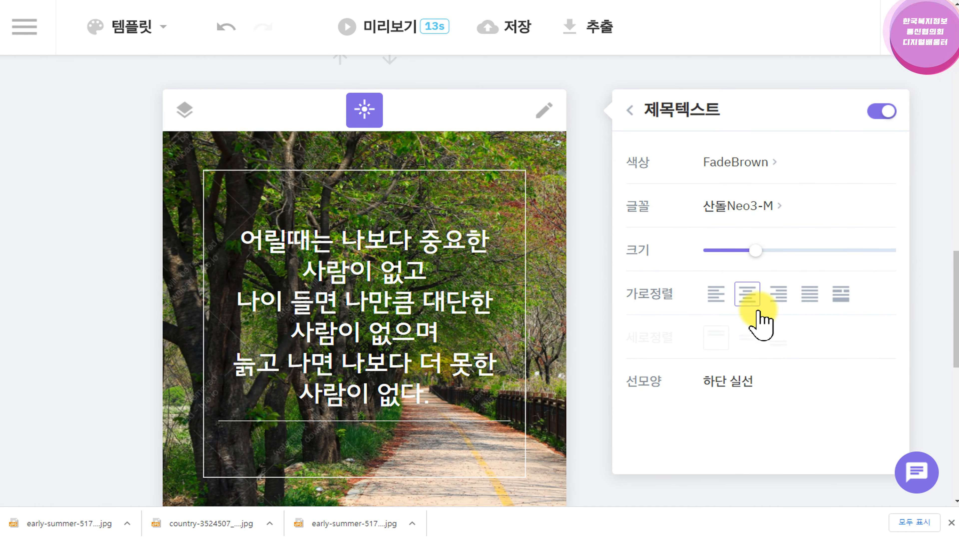
pyautogui.click(715, 299)
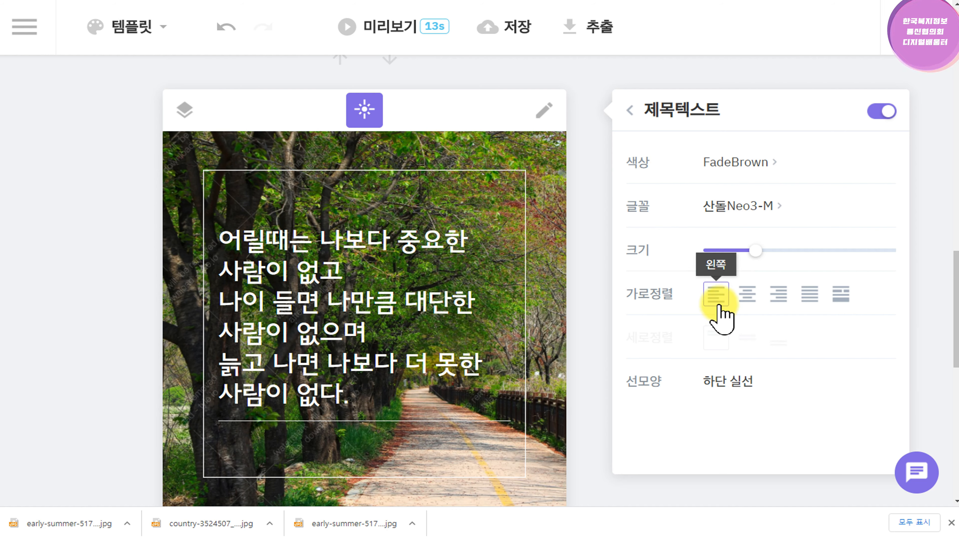
pyautogui.click(746, 299)
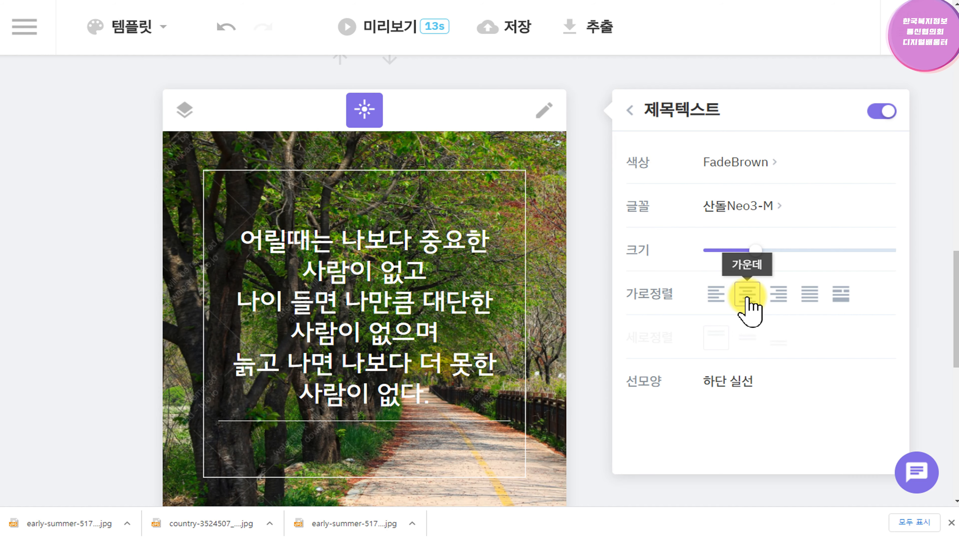
# Try right and 크기늘리기 alignment on slide 3's title text and set it to justified alignment
pyautogui.click(779, 295)
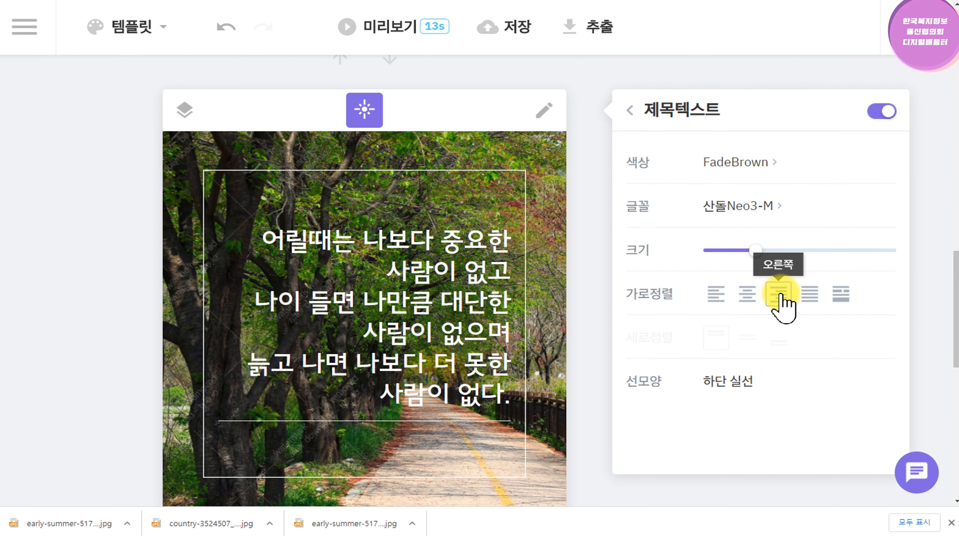
pyautogui.click(811, 296)
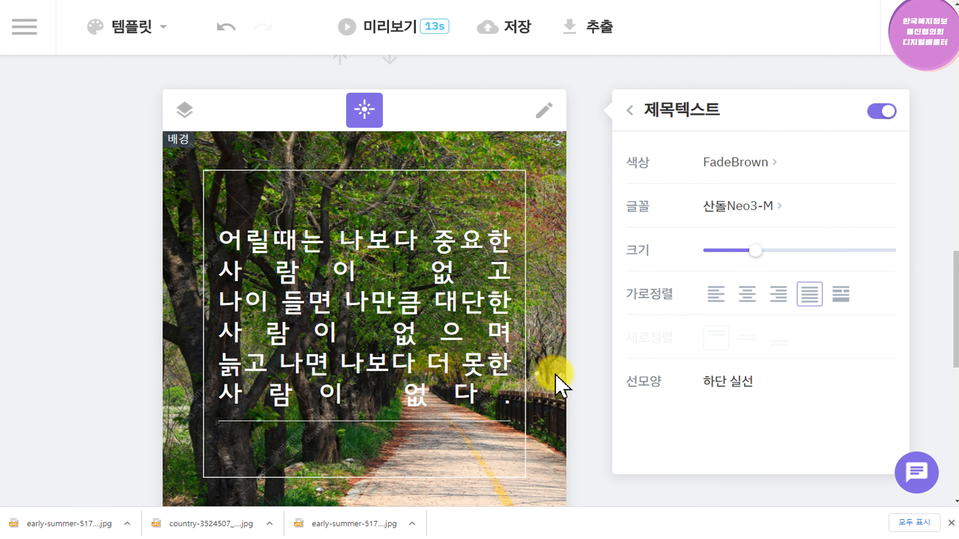
pyautogui.click(845, 299)
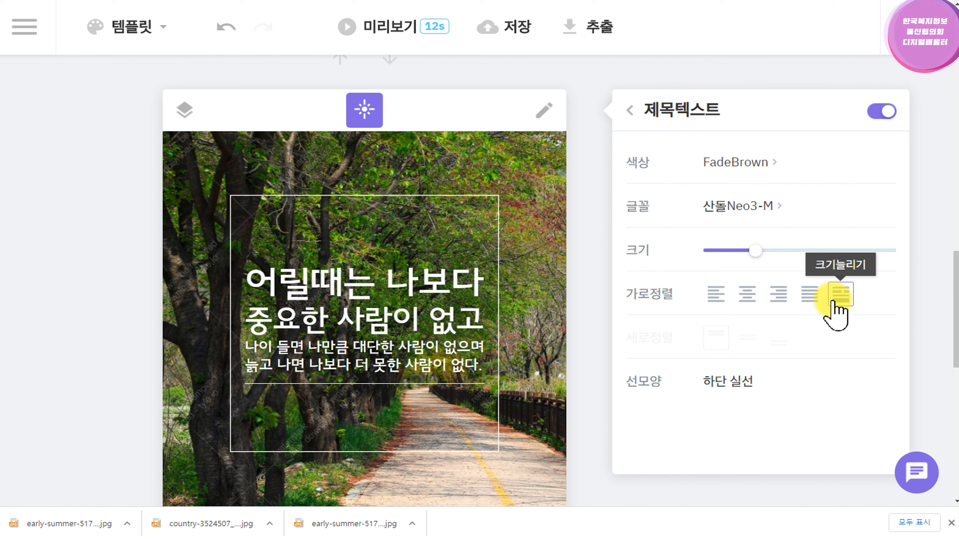
pyautogui.click(807, 295)
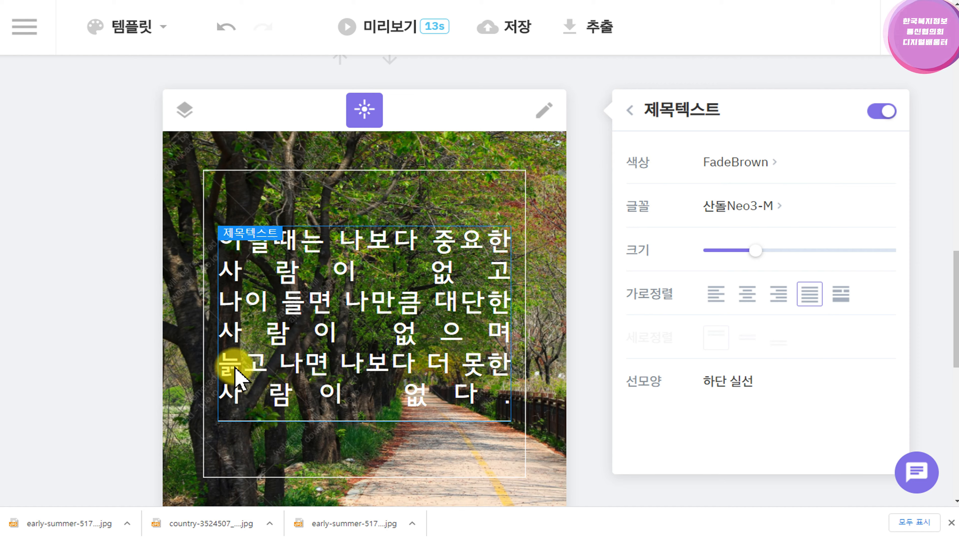
# Enlarge slide 3's title text to about the middle of the size range and set its line style to 없음
pyautogui.moveTo(757, 251); pyautogui.dragTo(796, 257)
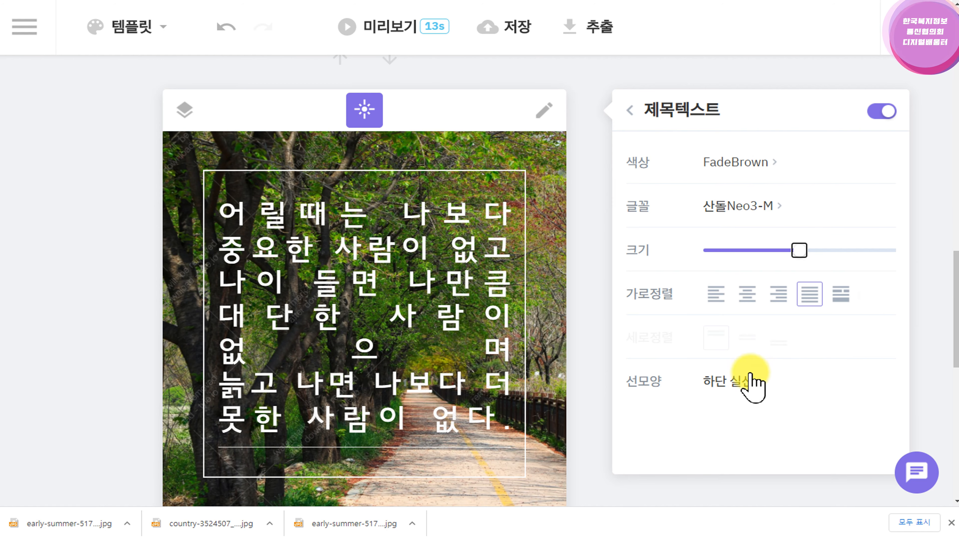
pyautogui.click(739, 387)
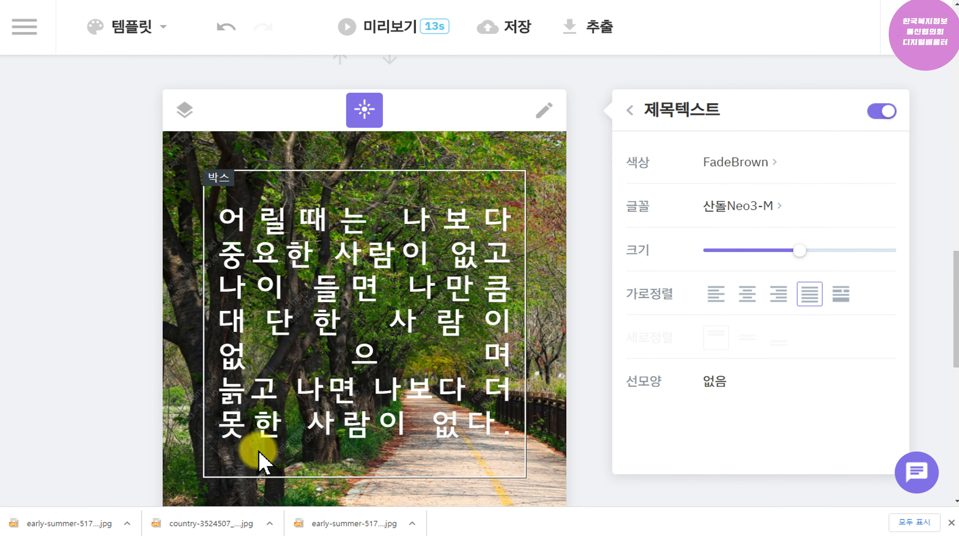
# Select slide 2's title text and set its horizontal alignment to justified
pyautogui.scroll(10, 607, 311)
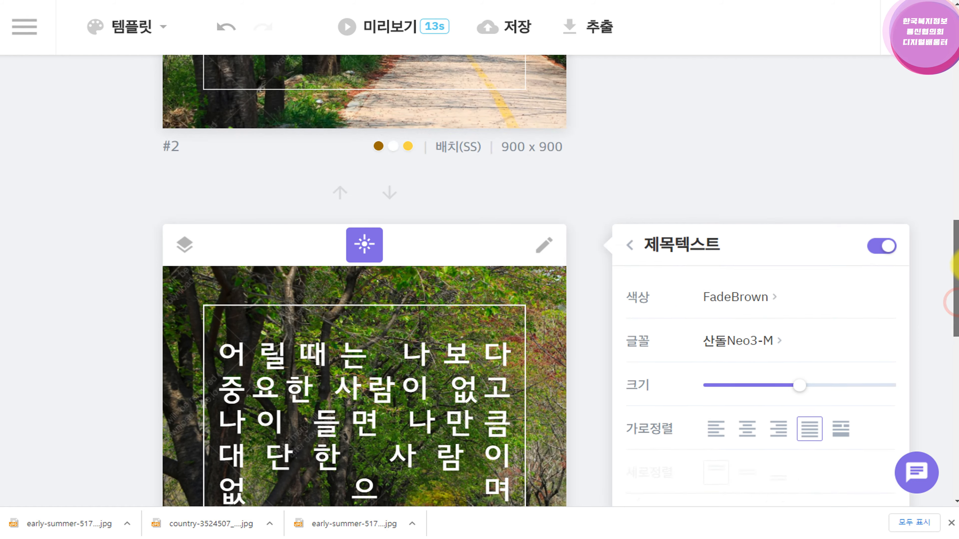
pyautogui.scroll(-4, 462, 203)
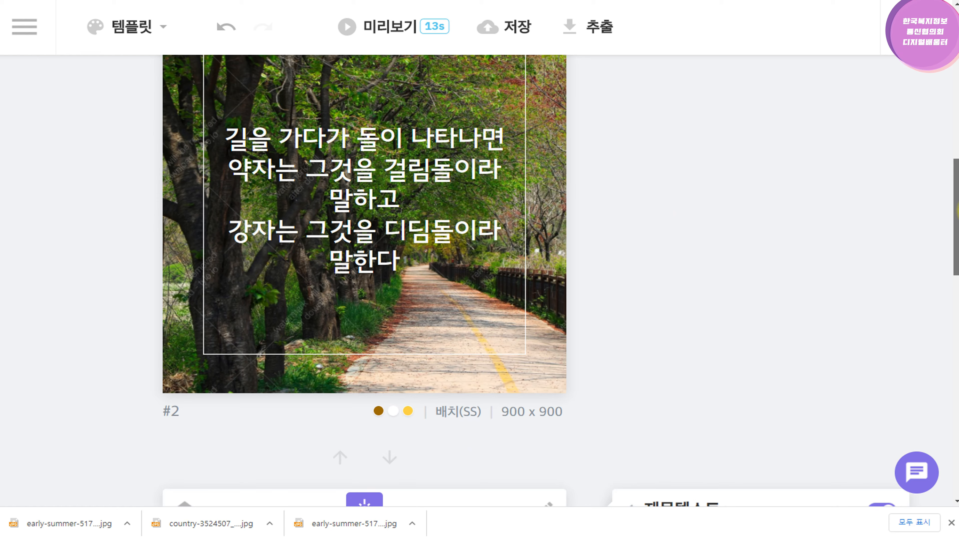
pyautogui.doubleClick(456, 192)
pyautogui.click(542, 200)
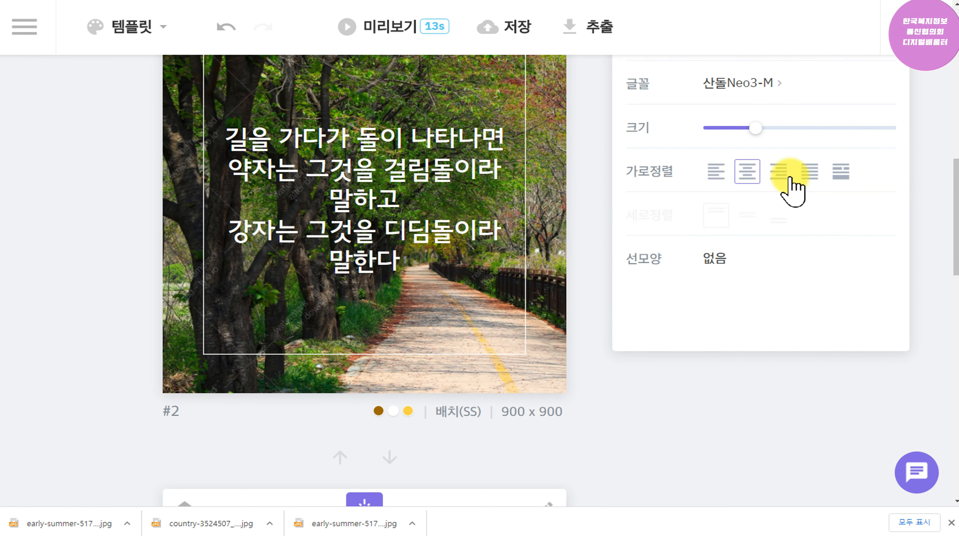
pyautogui.click(810, 172)
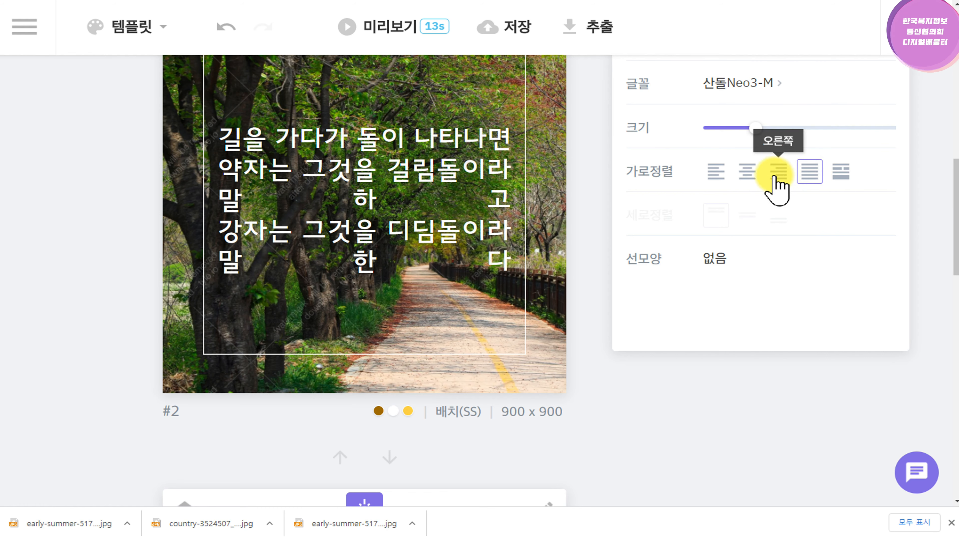
# Remove the line break after 말하고 in slide 2's quote so that 강자는 follows on the same line
pyautogui.click(369, 205)
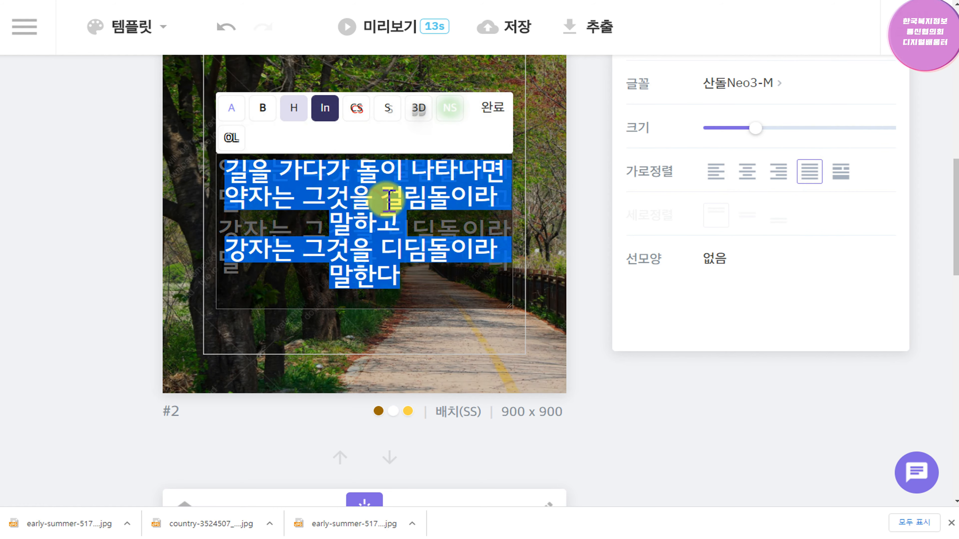
pyautogui.click(409, 224)
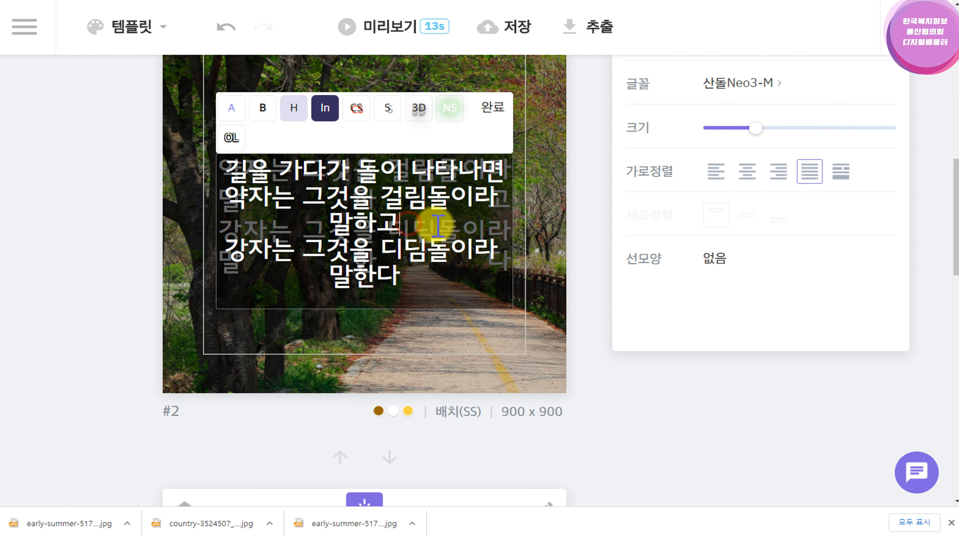
pyautogui.press('Delete')
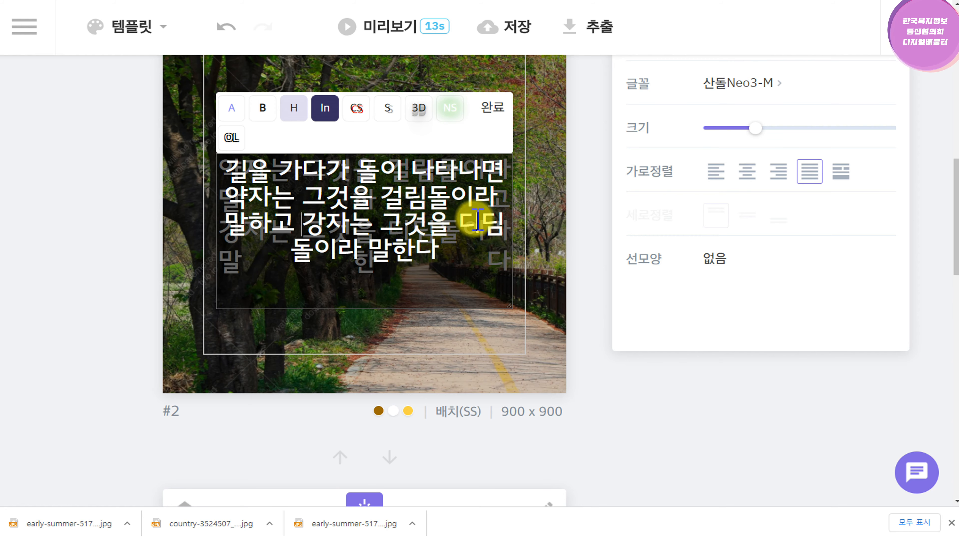
pyautogui.click(492, 110)
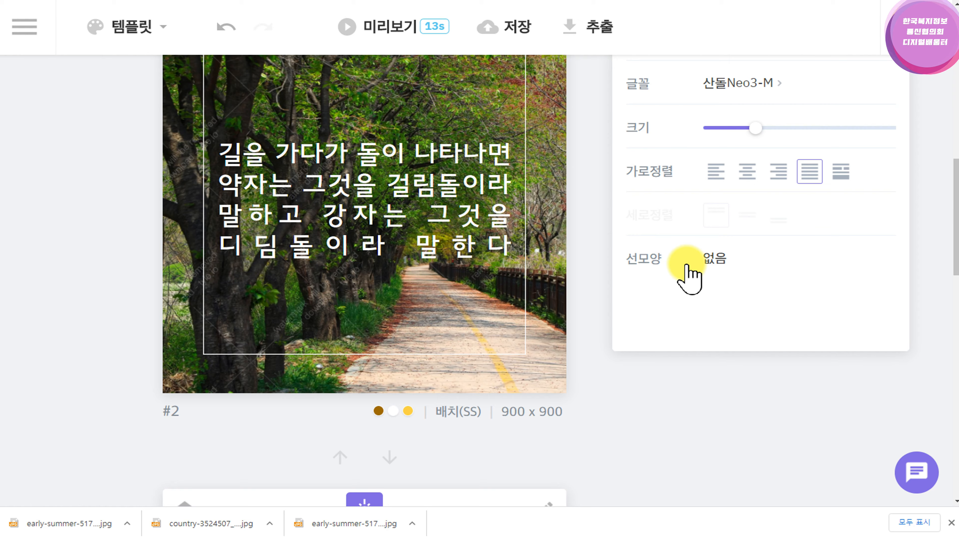
# Select slide 2's background and search the image library for 힐링
pyautogui.scroll(-15, 685, 266)
pyautogui.scroll(5, 686, 266)
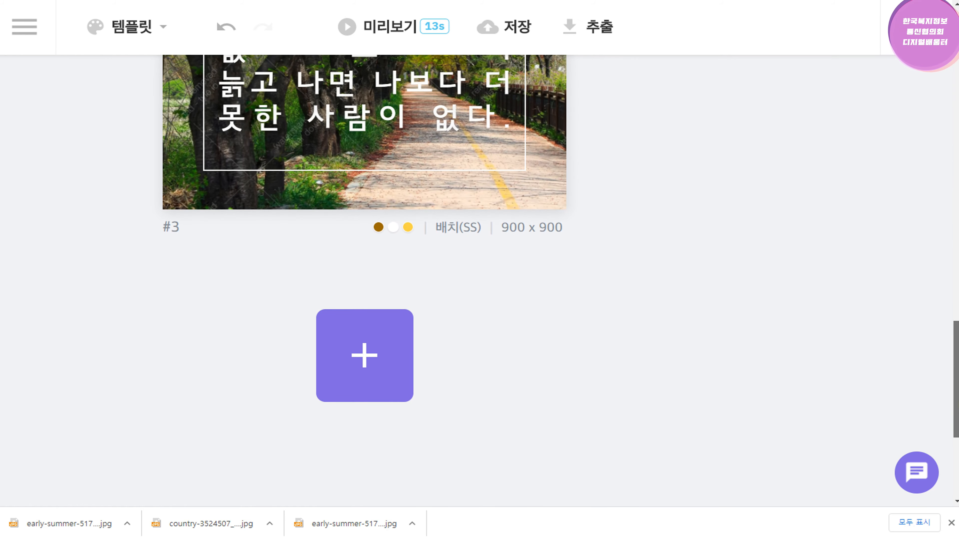
pyautogui.scroll(10, 365, 282)
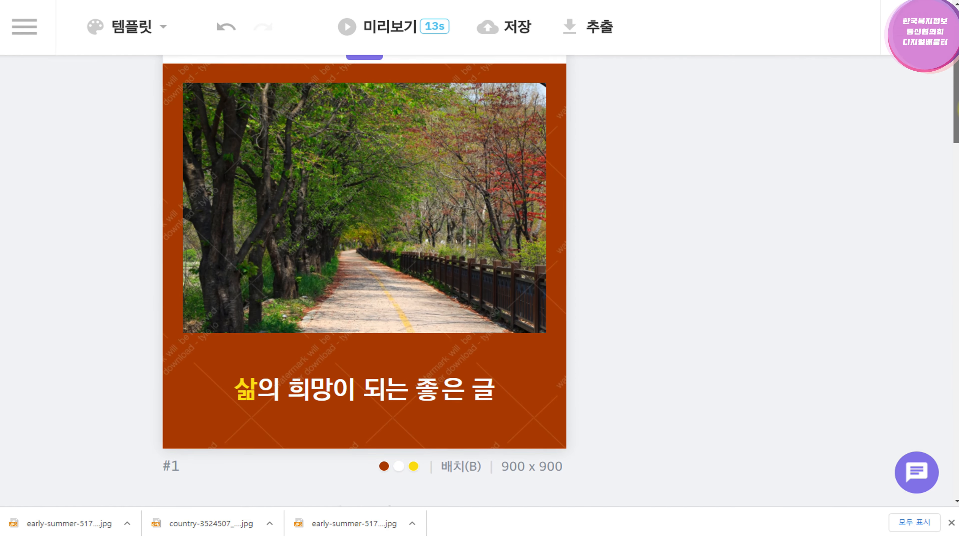
pyautogui.scroll(-10, 364, 281)
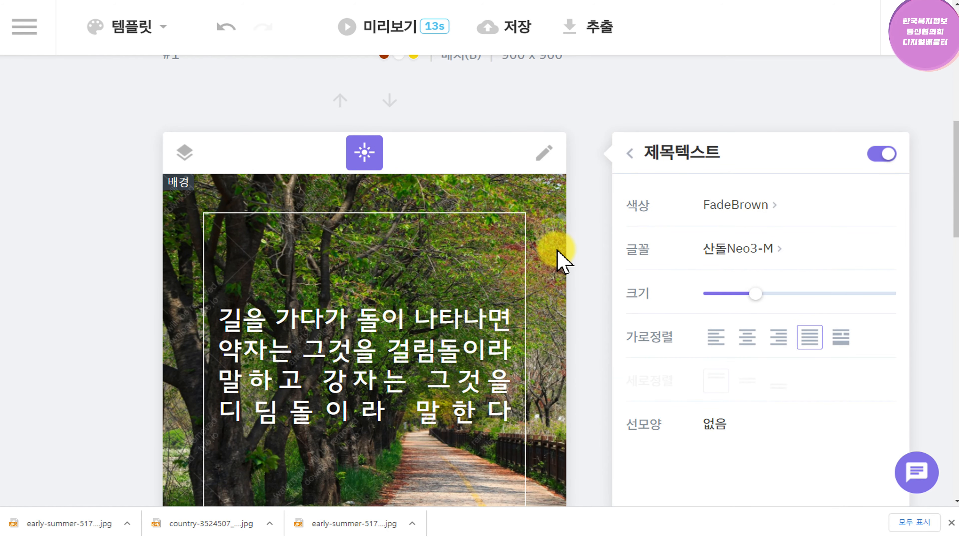
pyautogui.click(549, 260)
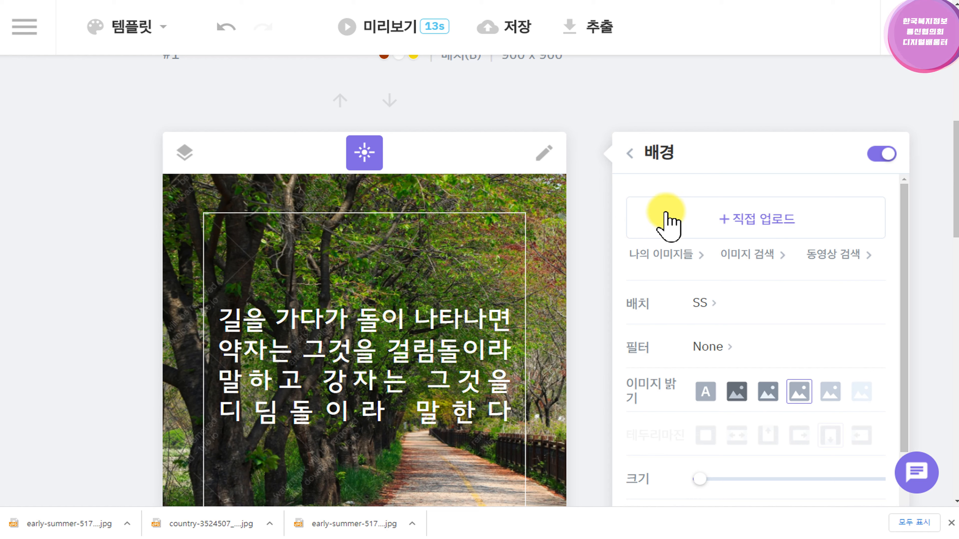
pyautogui.click(762, 264)
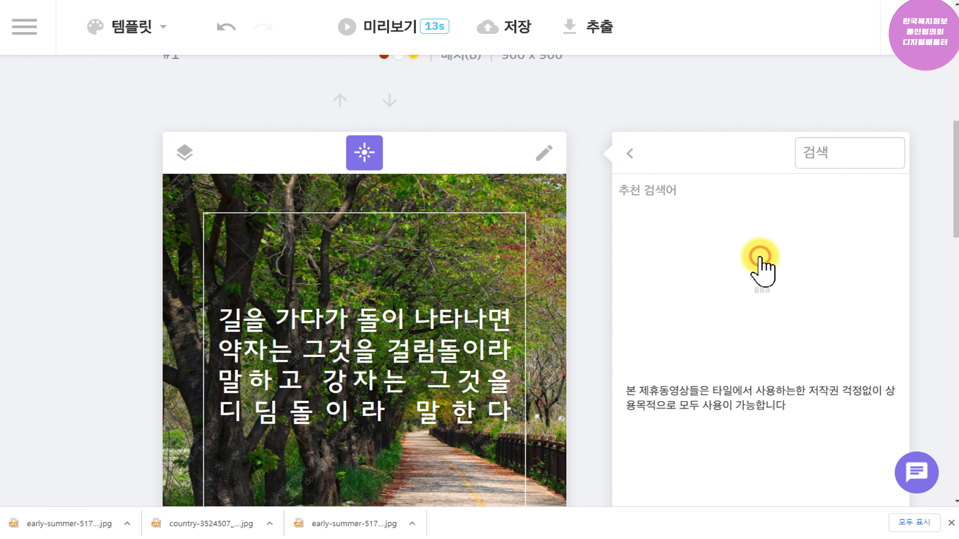
pyautogui.click(813, 151)
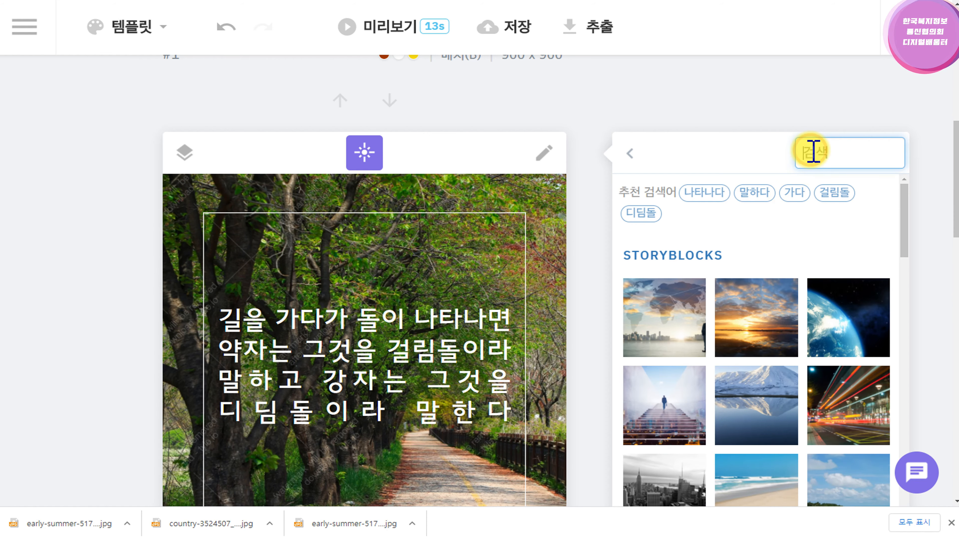
pyautogui.write('힐링')
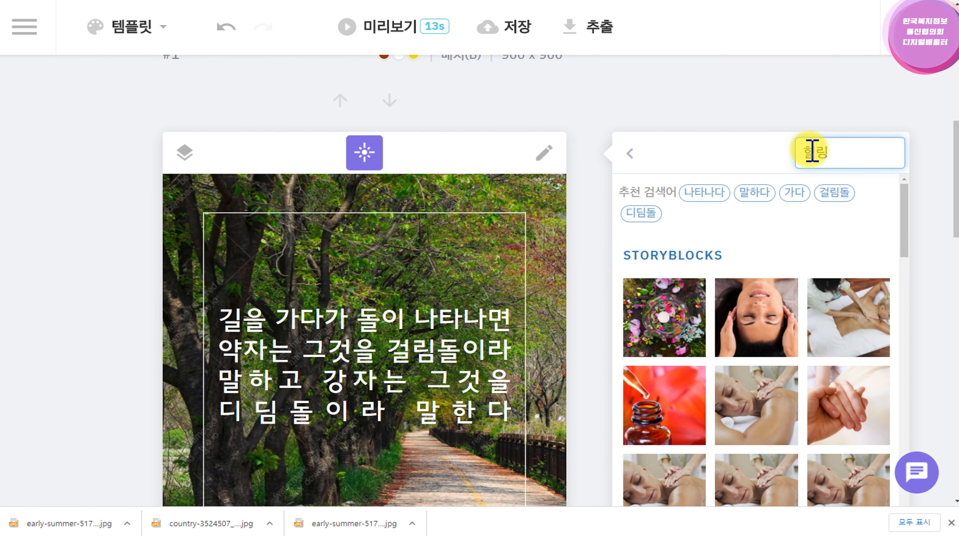
# Try the Pexels image of blue-flowered herbs in a mortar as slide 2's background
pyautogui.scroll(-10, 803, 231)
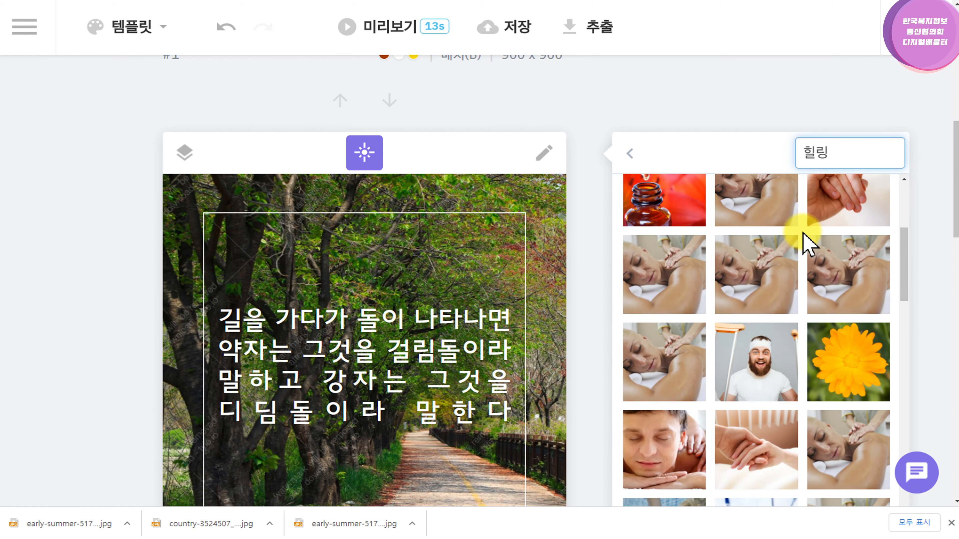
pyautogui.scroll(-5, 802, 231)
pyautogui.scroll(-5, 808, 245)
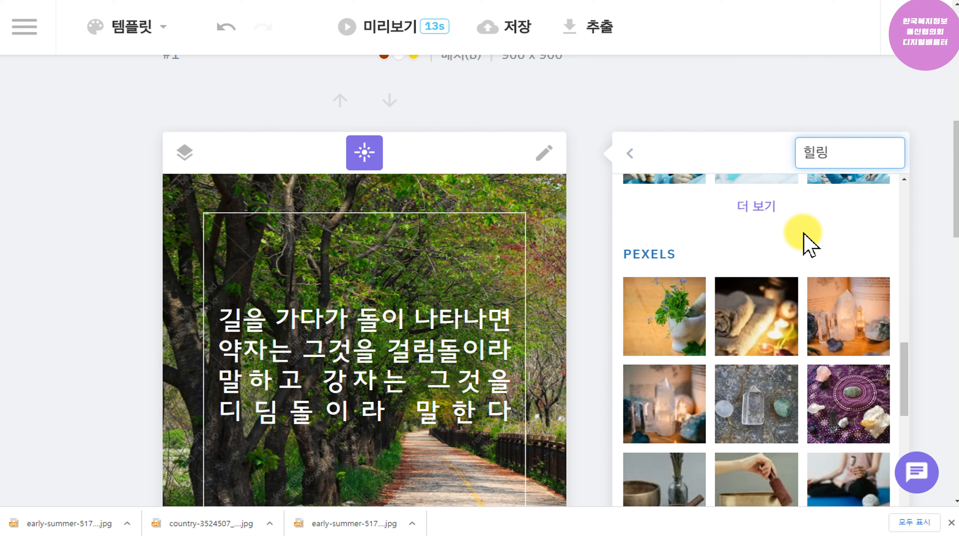
pyautogui.scroll(-5, 838, 336)
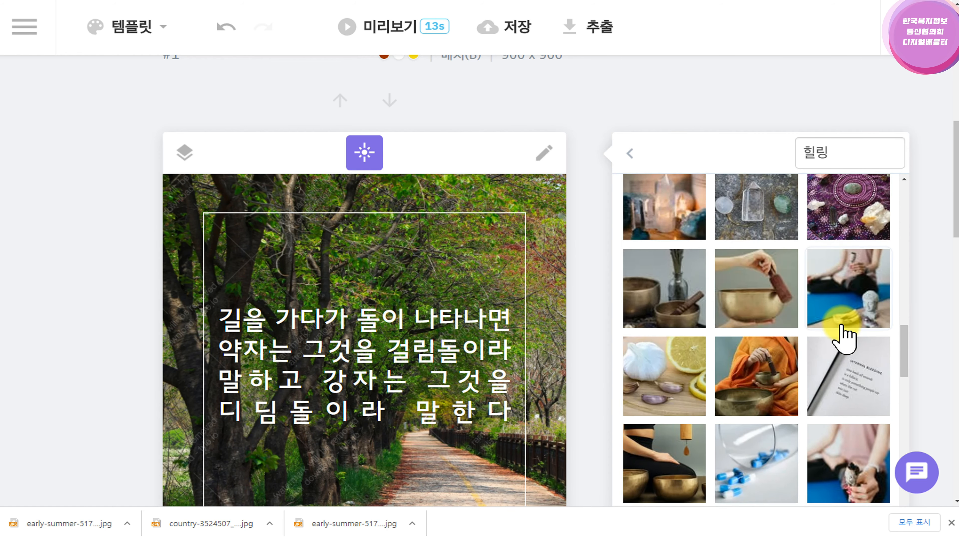
pyautogui.scroll(5, 822, 353)
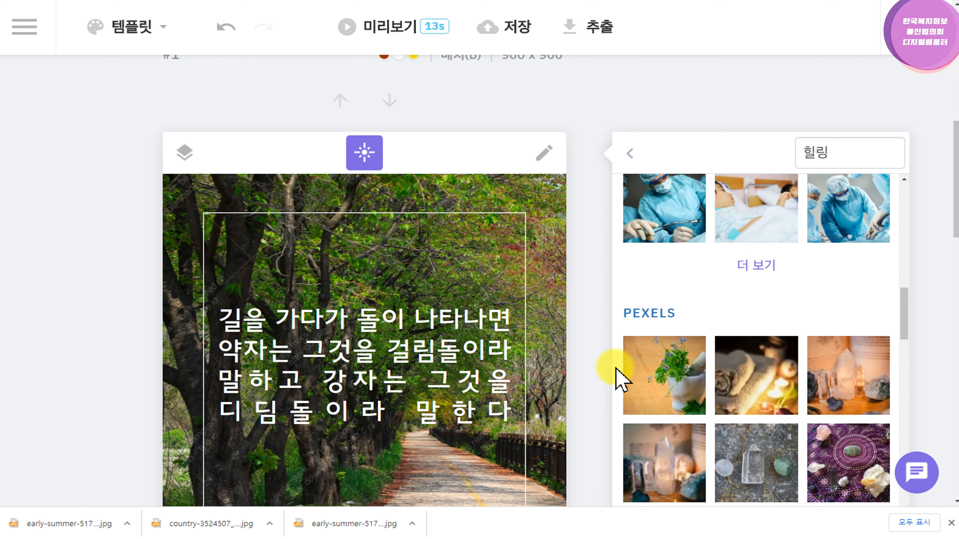
pyautogui.click(665, 372)
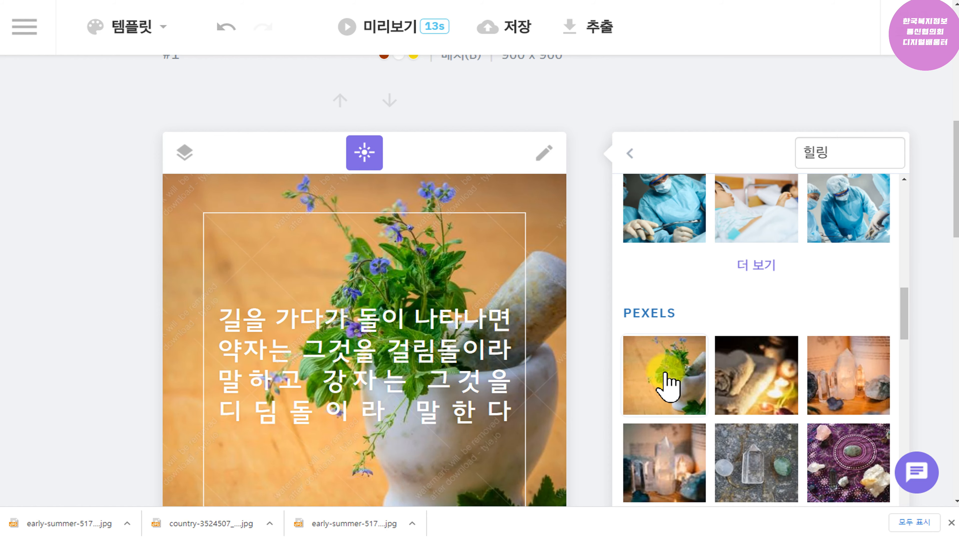
# Replace slide 2's background with the Storyblocks image of the orange-yellow flower
pyautogui.scroll(5, 864, 333)
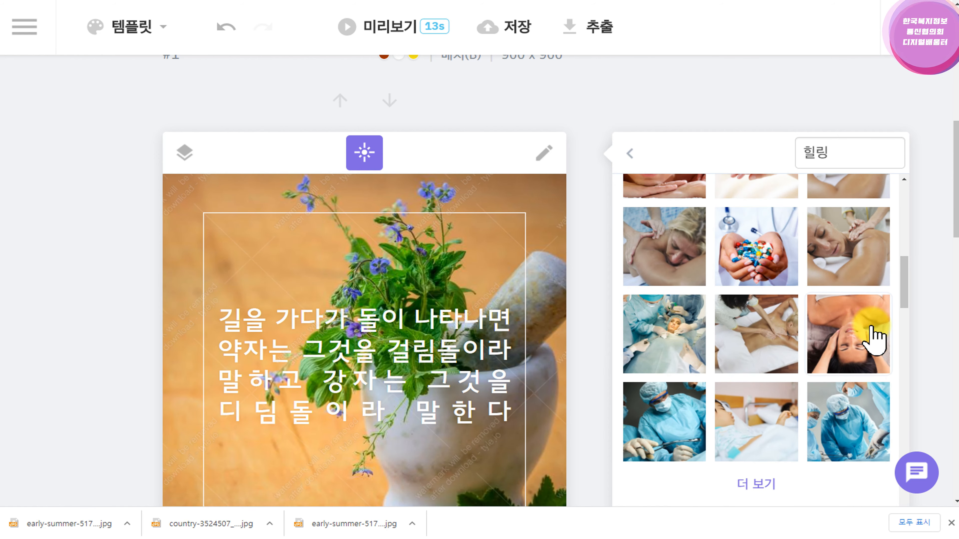
pyautogui.scroll(5, 872, 332)
pyautogui.click(866, 311)
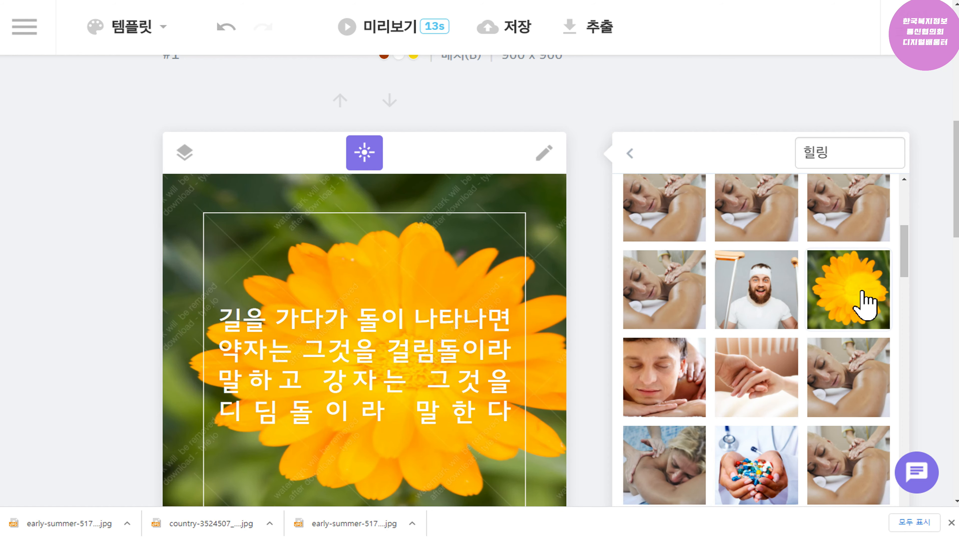
# Try the 많이 어둡게 brightness on slide 2's background image and set it to 어둡게
pyautogui.moveTo(955, 158); pyautogui.dragTo(940, 157)
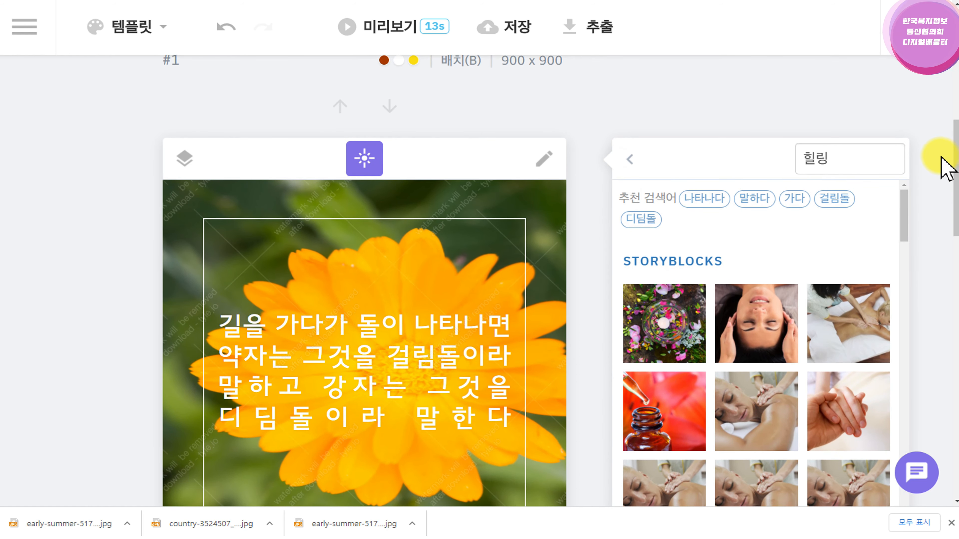
pyautogui.click(548, 204)
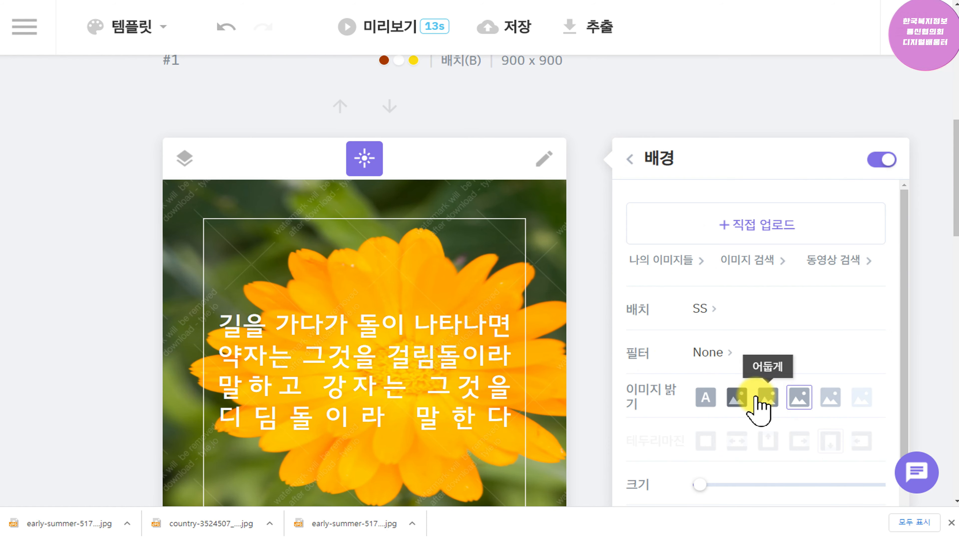
pyautogui.click(737, 396)
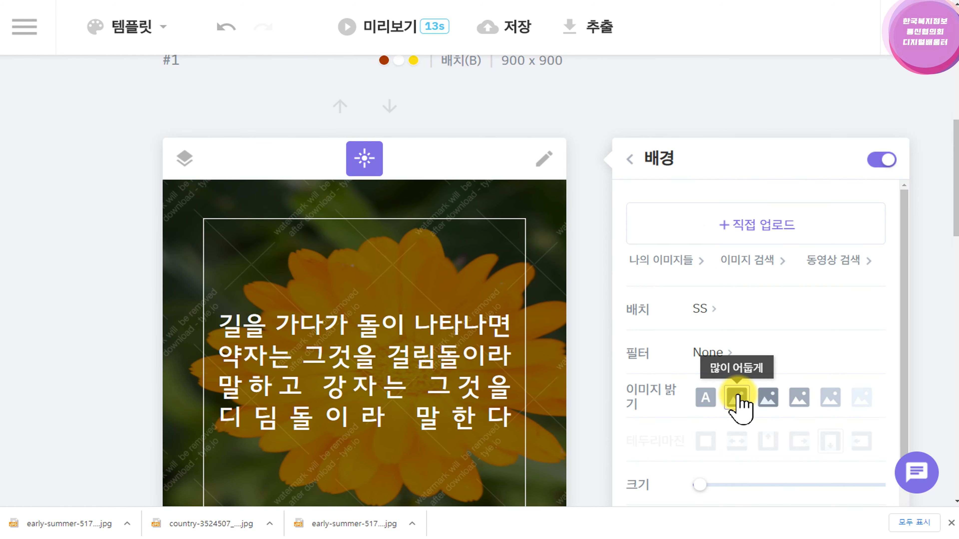
pyautogui.click(765, 398)
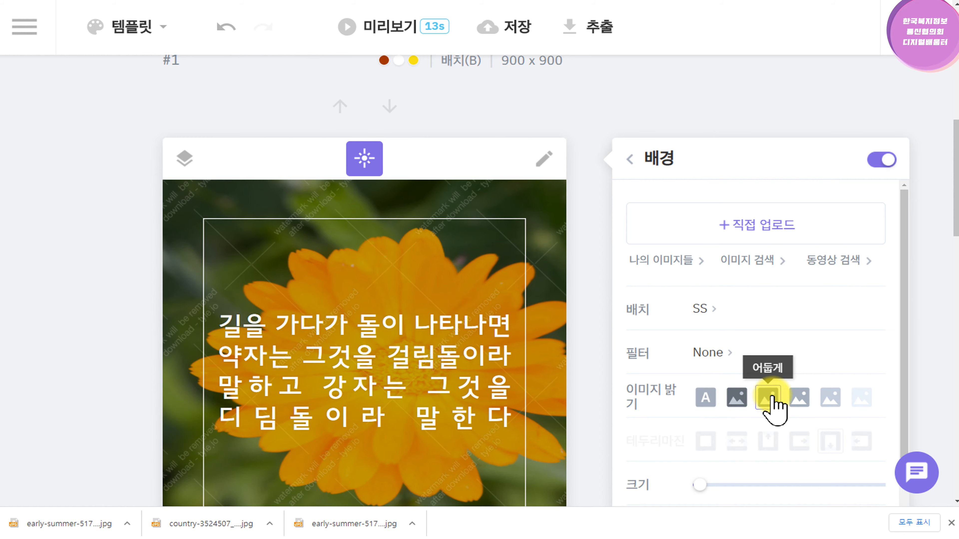
# Select slide 3's background and search the video library for 힐링
pyautogui.scroll(-15, 601, 259)
pyautogui.scroll(3, 592, 295)
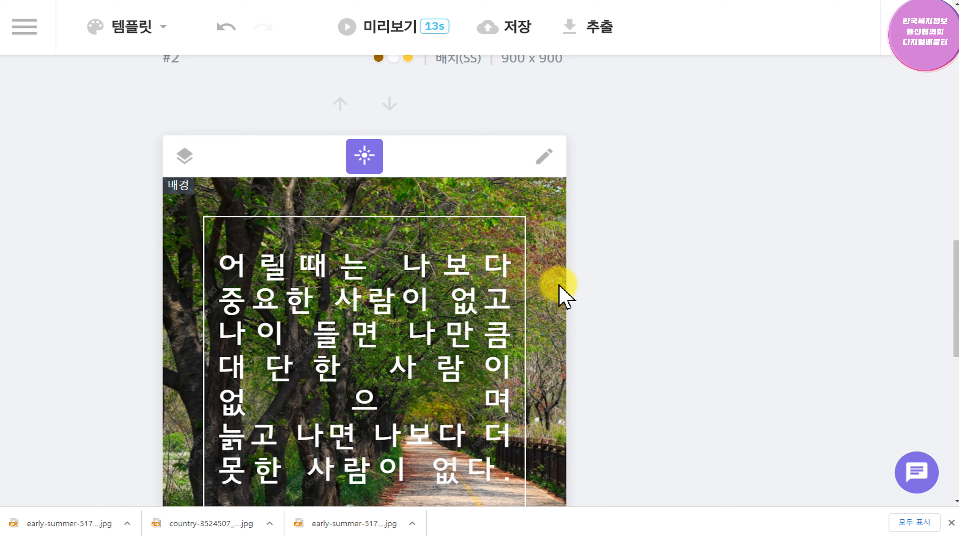
pyautogui.click(544, 290)
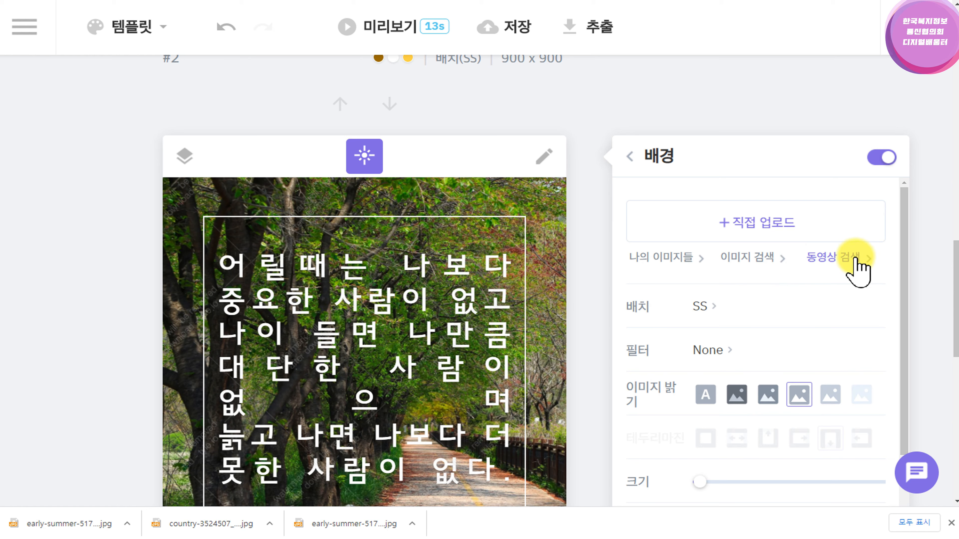
pyautogui.click(837, 257)
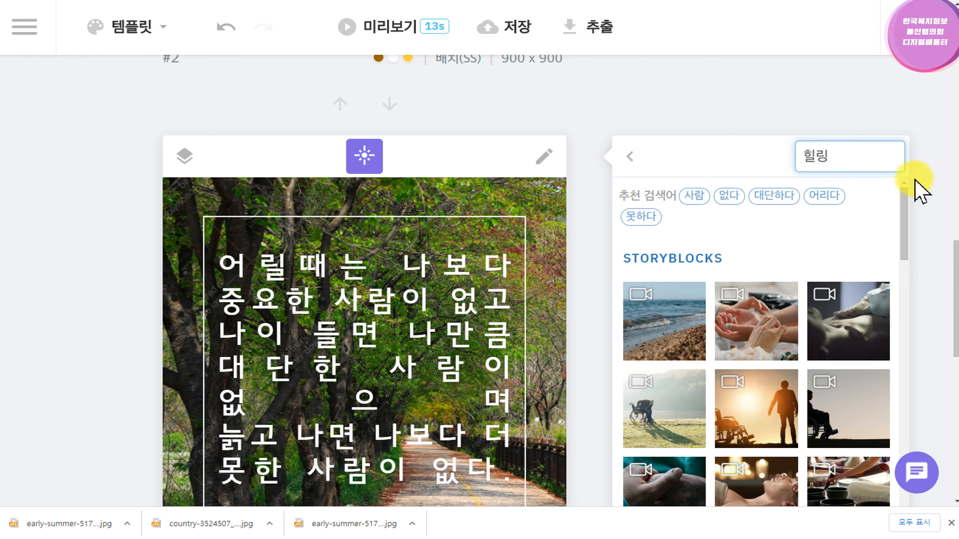
# Set the Storyblocks video of the glass oil bottles as slide 3's background
pyautogui.scroll(-3, 857, 372)
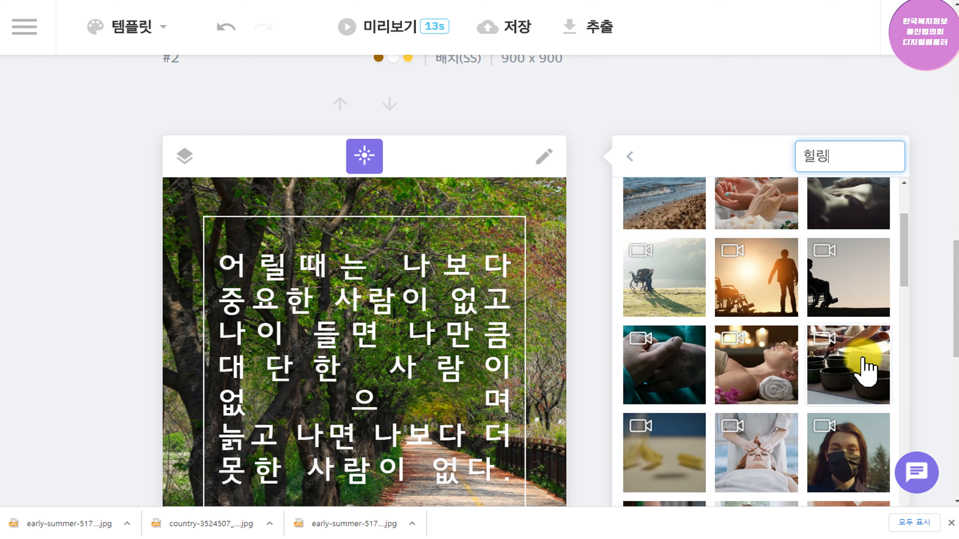
pyautogui.scroll(-5, 866, 365)
pyautogui.click(861, 343)
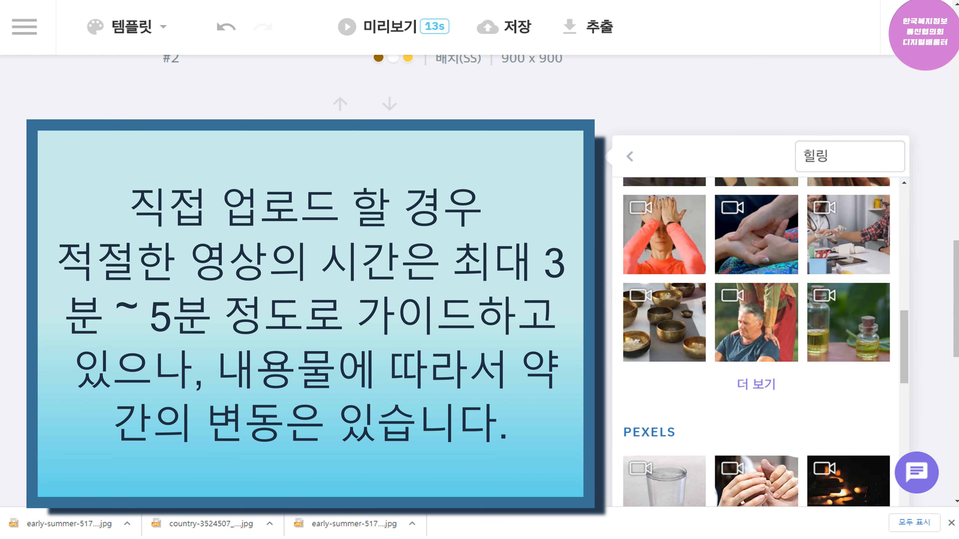
pyautogui.scroll(-1, 365, 302)
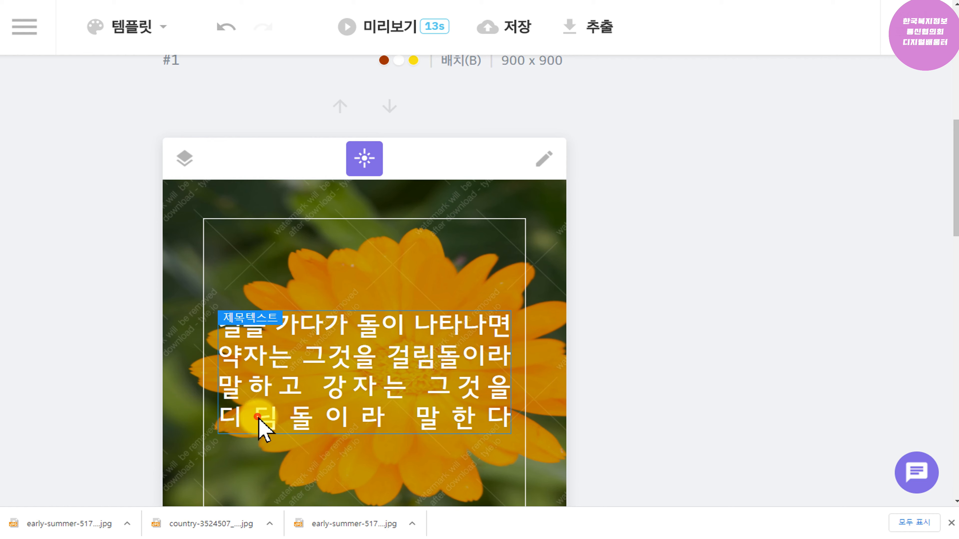
# Apply the accent text colour to the word 디딤돌 in slide 2's title text and finish editing
pyautogui.click(259, 417)
pyautogui.click(315, 429)
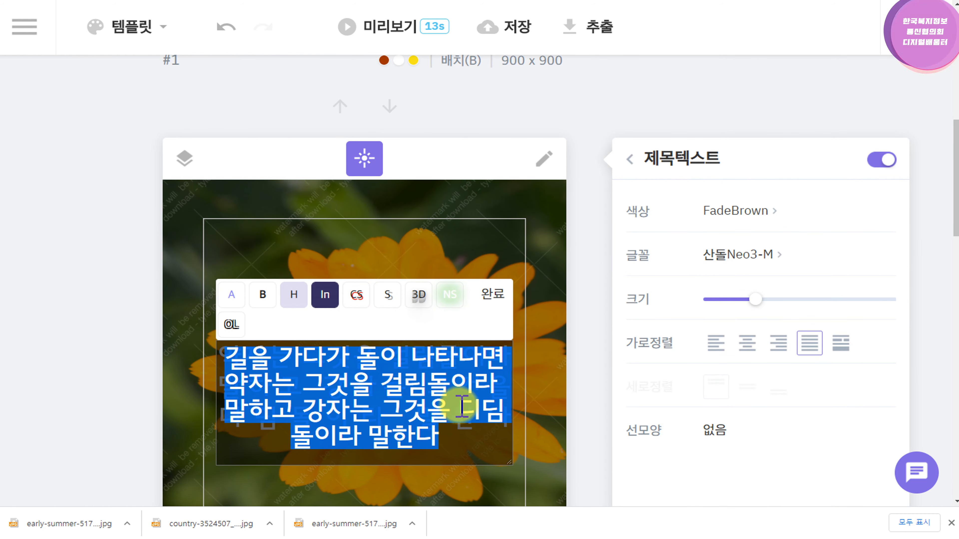
pyautogui.click(459, 407)
pyautogui.moveTo(458, 407); pyautogui.dragTo(305, 434)
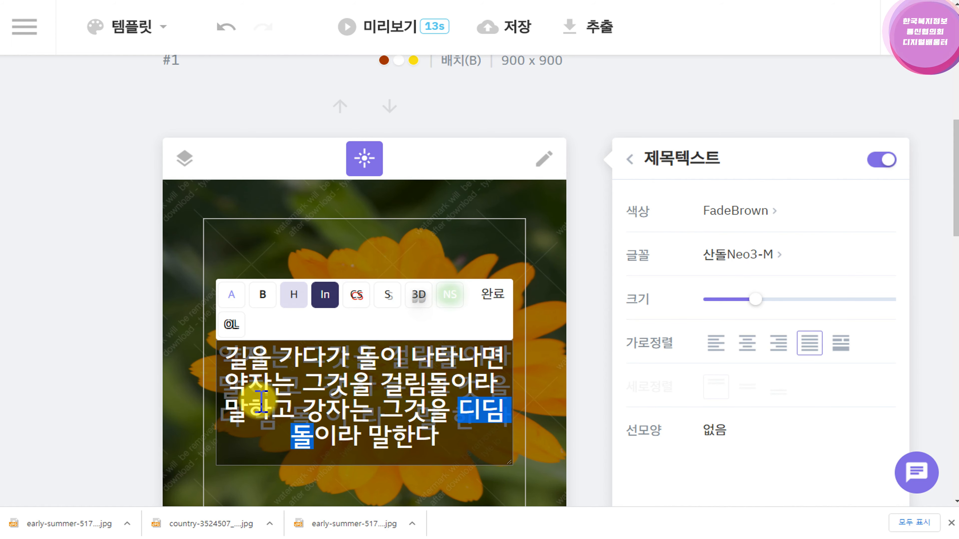
pyautogui.click(231, 297)
pyautogui.click(230, 299)
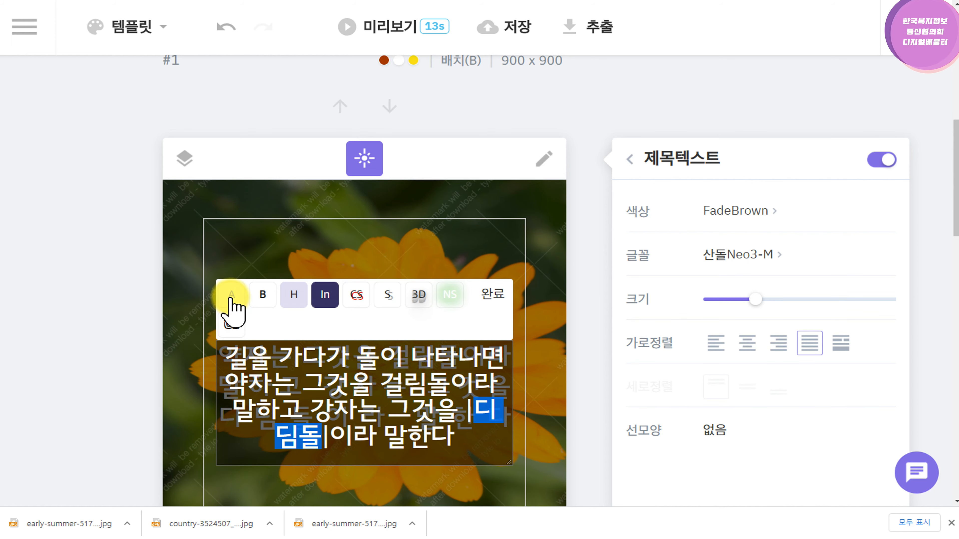
pyautogui.click(495, 297)
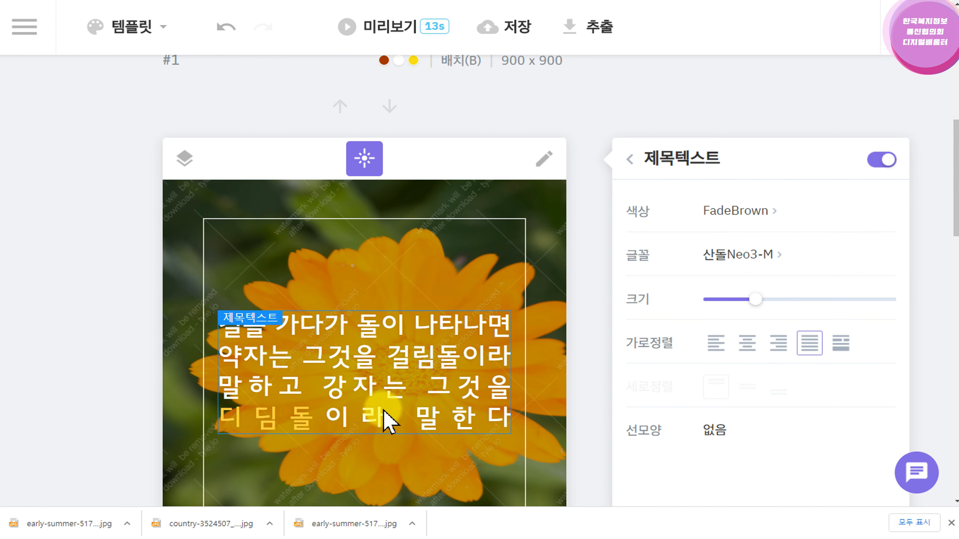
# Try the BattleshipSilver colour with the red highlight on slide 2
pyautogui.scroll(-1, 415, 417)
pyautogui.scroll(-1, 341, 352)
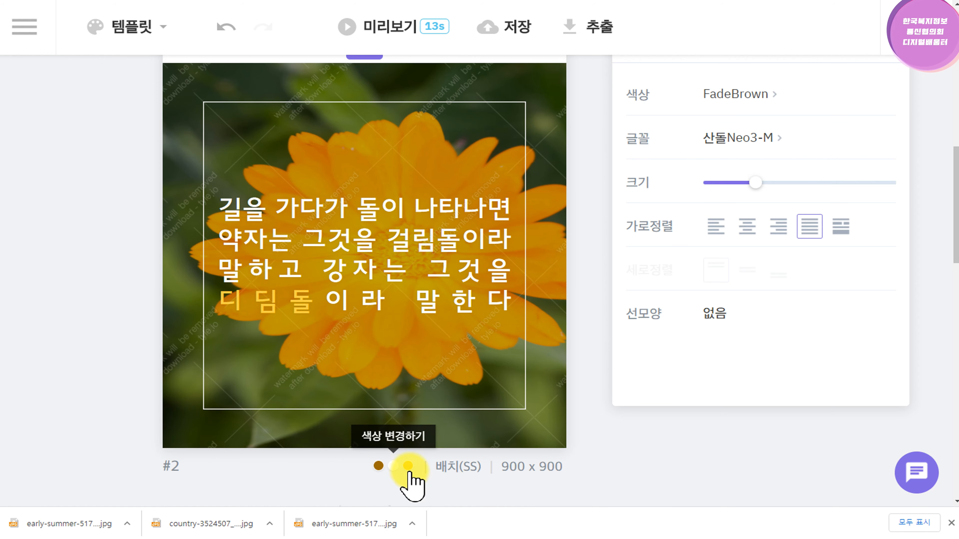
pyautogui.click(399, 470)
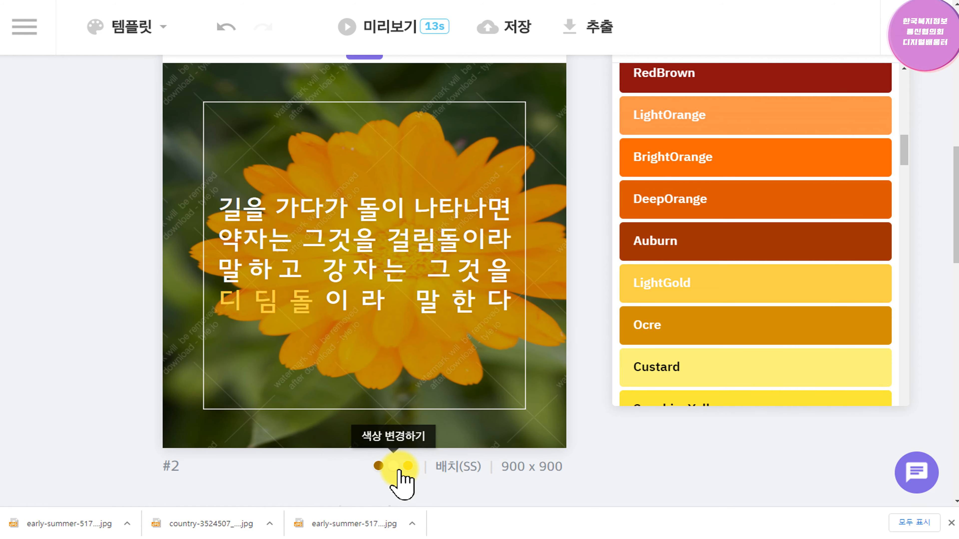
pyautogui.scroll(-5, 723, 294)
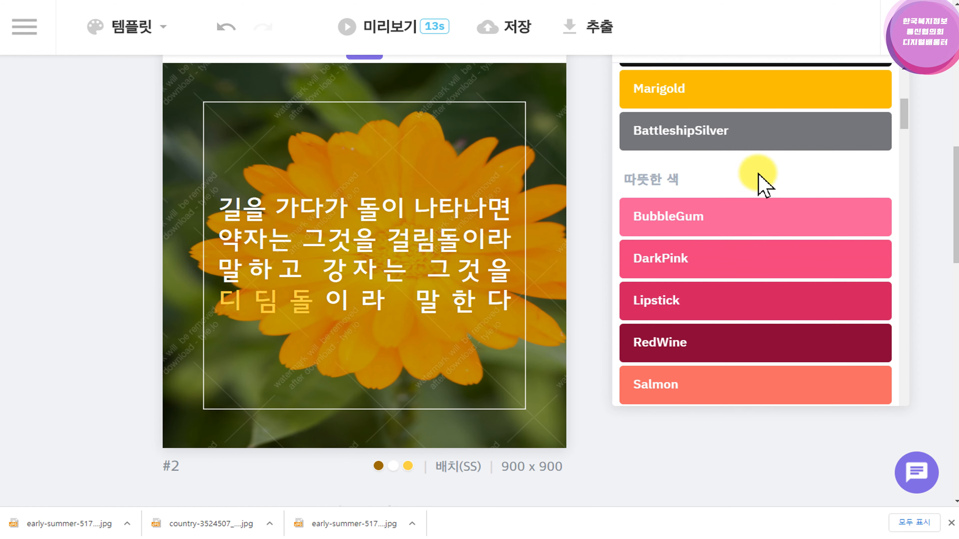
pyautogui.click(764, 134)
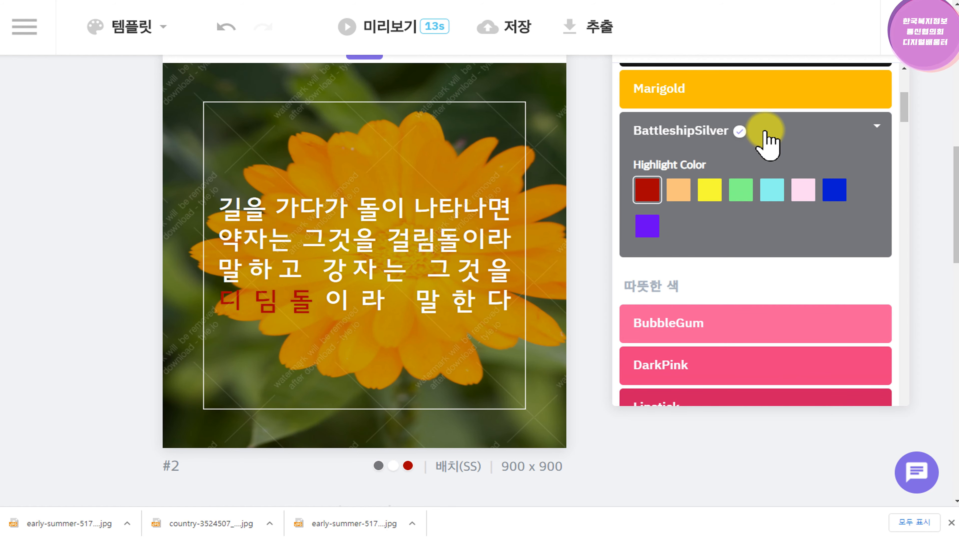
pyautogui.click(642, 194)
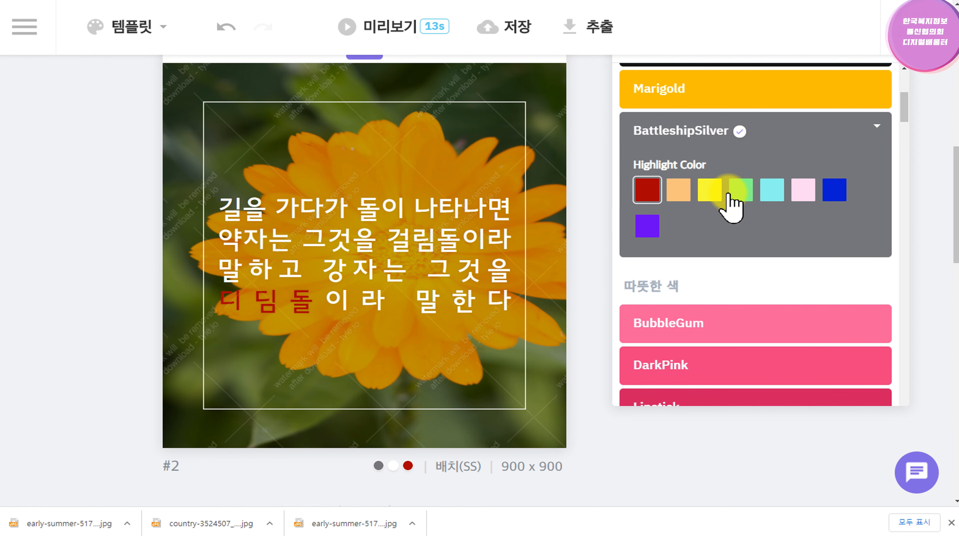
# Try the pink and blue highlight colours on slide 2, set purple, and return to the slide's settings
pyautogui.click(803, 190)
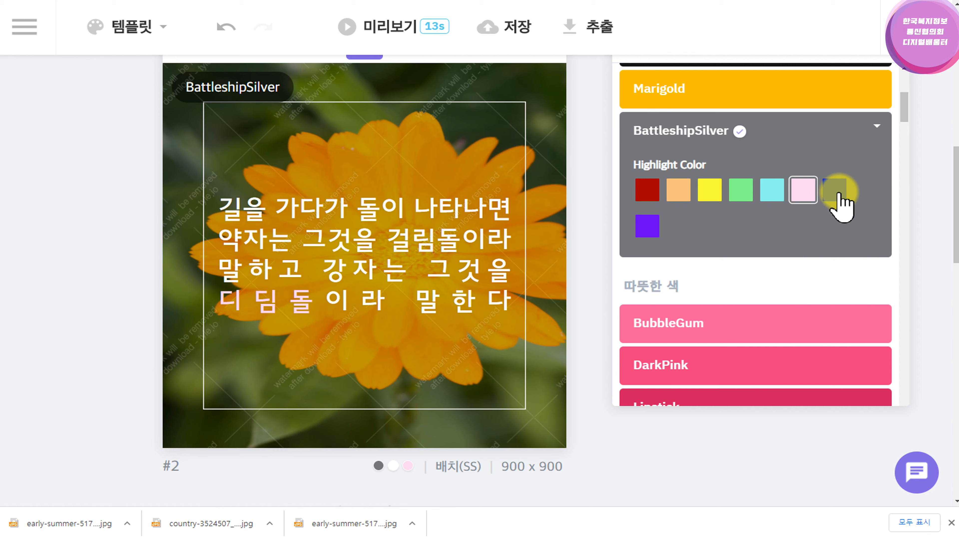
pyautogui.click(836, 191)
pyautogui.click(646, 226)
pyautogui.click(679, 195)
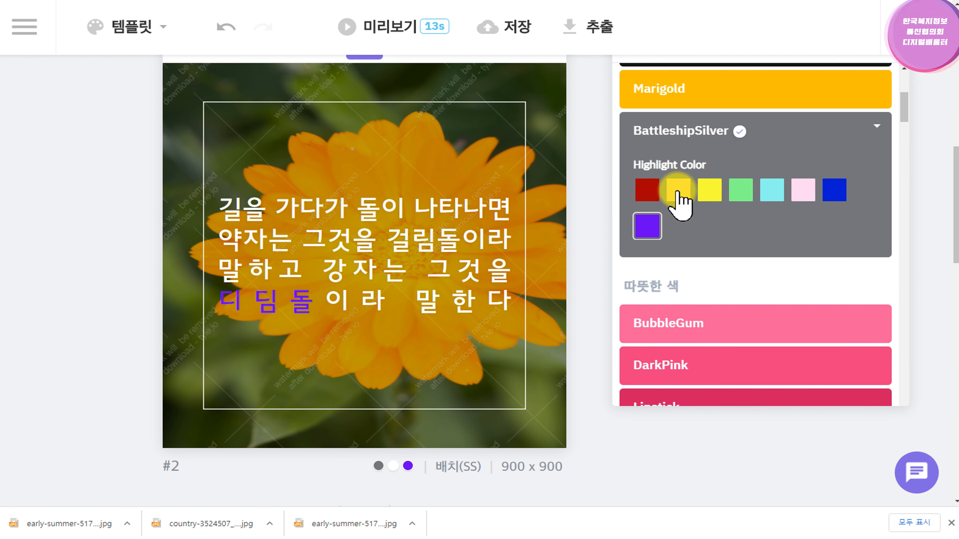
pyautogui.click(645, 395)
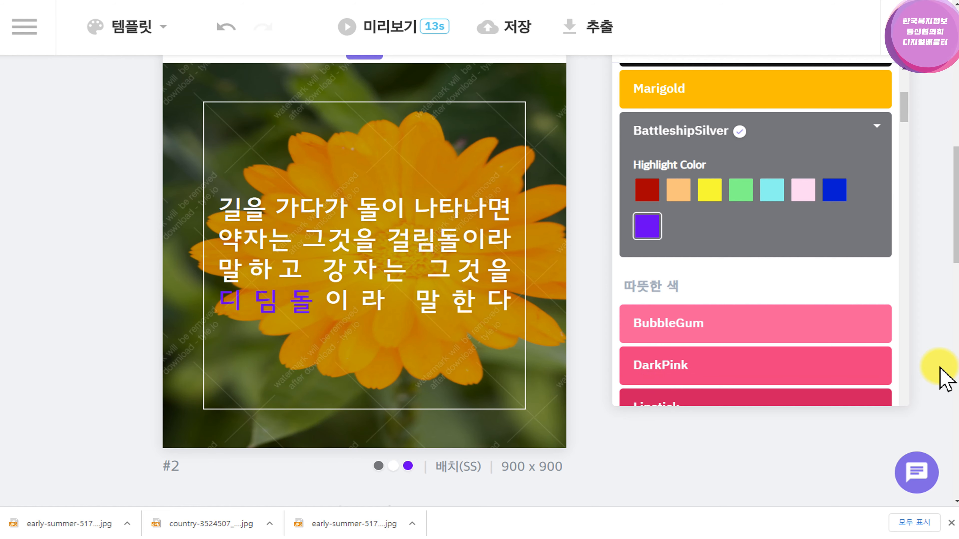
pyautogui.scroll(3, 739, 159)
pyautogui.scroll(3, 759, 172)
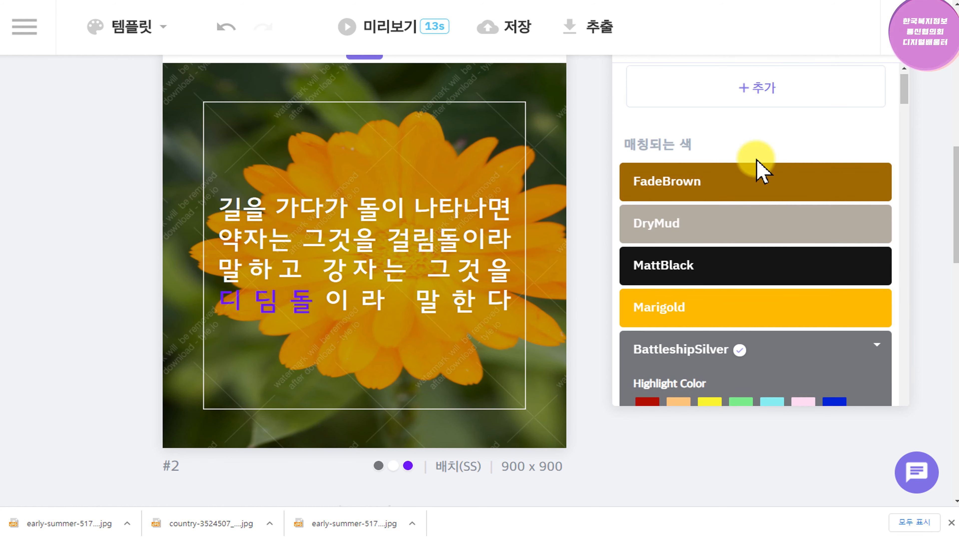
pyautogui.moveTo(955, 211); pyautogui.dragTo(950, 182)
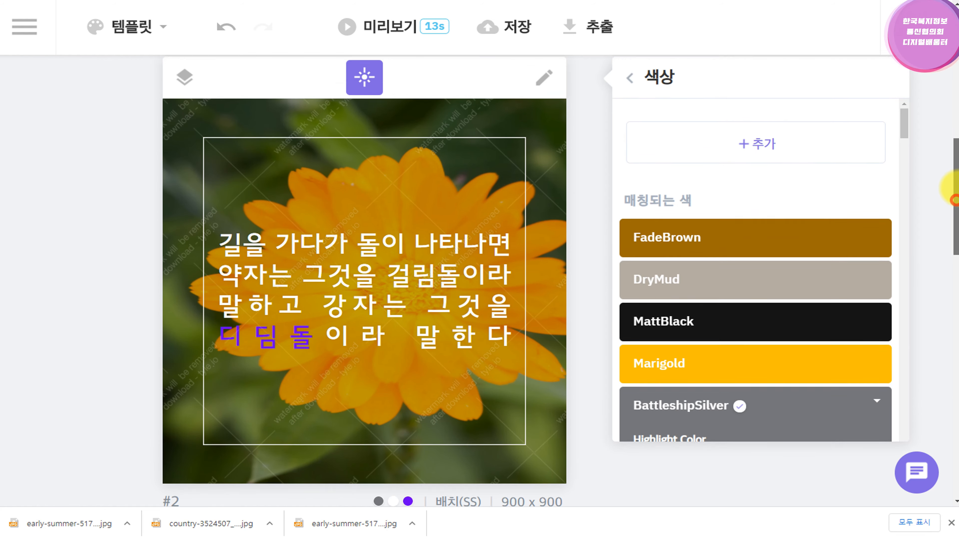
pyautogui.click(630, 151)
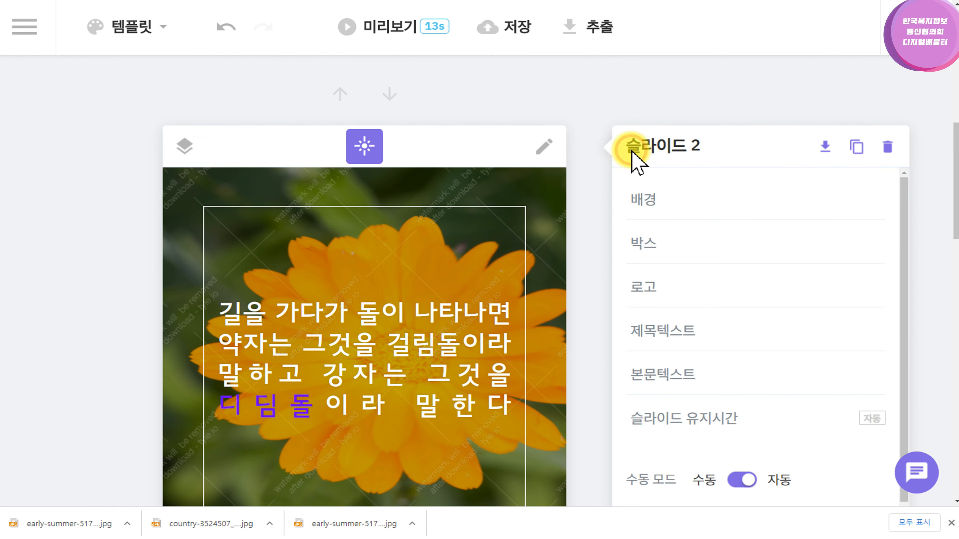
# Move the oil-bottle slide ahead of the orange flower slide
pyautogui.scroll(-5, 378, 264)
pyautogui.scroll(-8, 546, 315)
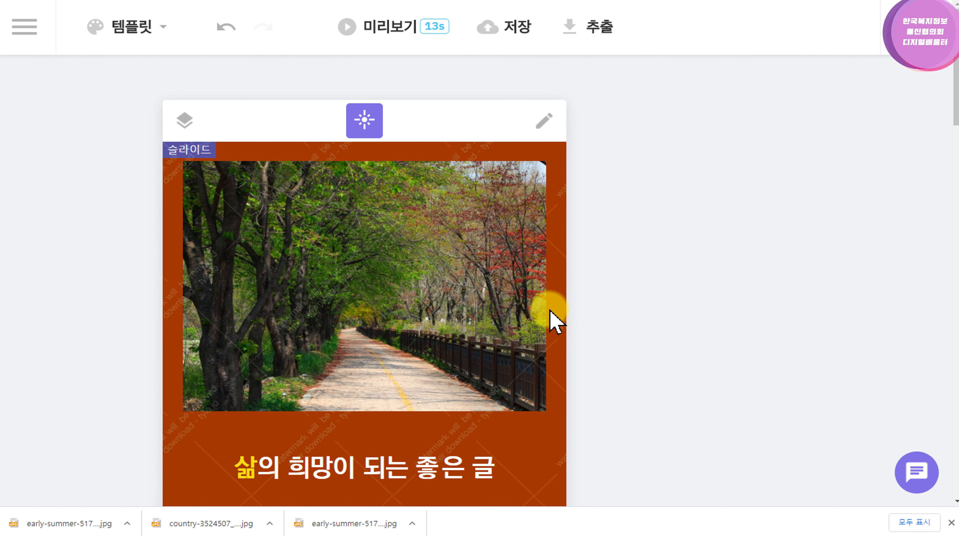
pyautogui.scroll(-4, 551, 322)
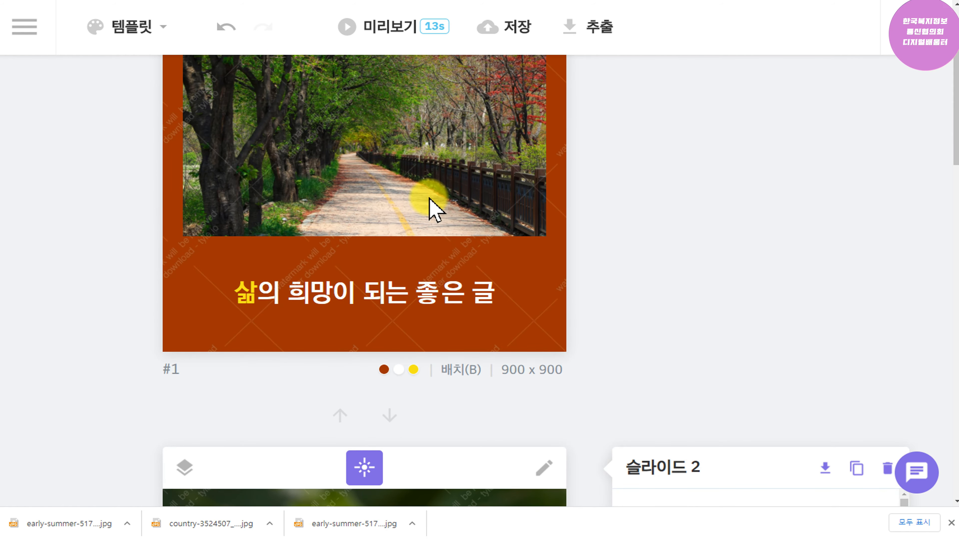
pyautogui.scroll(-12, 605, 250)
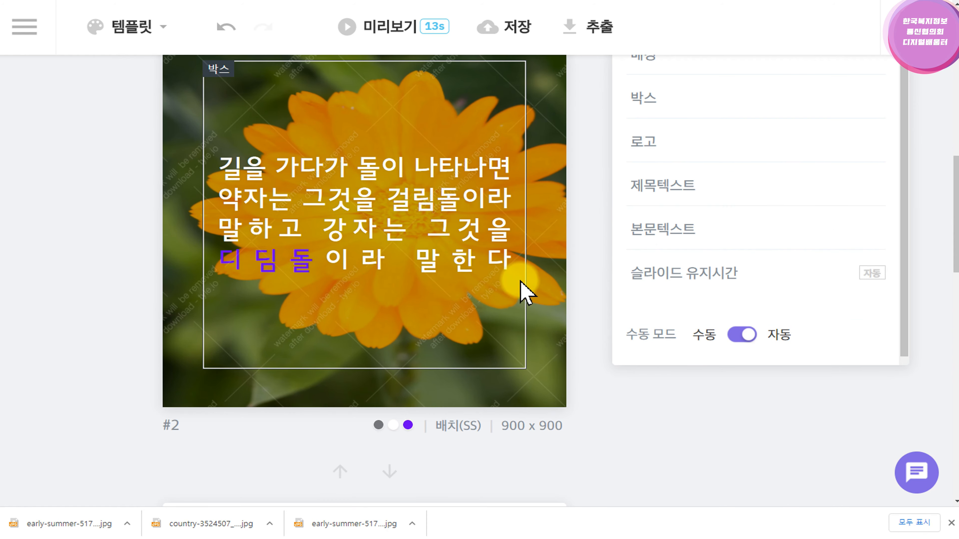
pyautogui.scroll(-4, 514, 329)
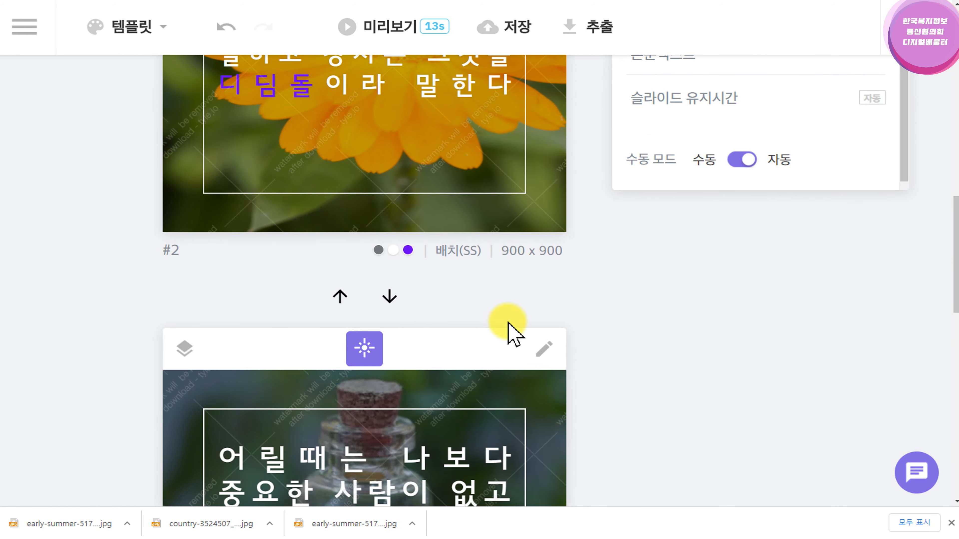
pyautogui.click(436, 348)
pyautogui.moveTo(436, 349); pyautogui.dragTo(514, 64)
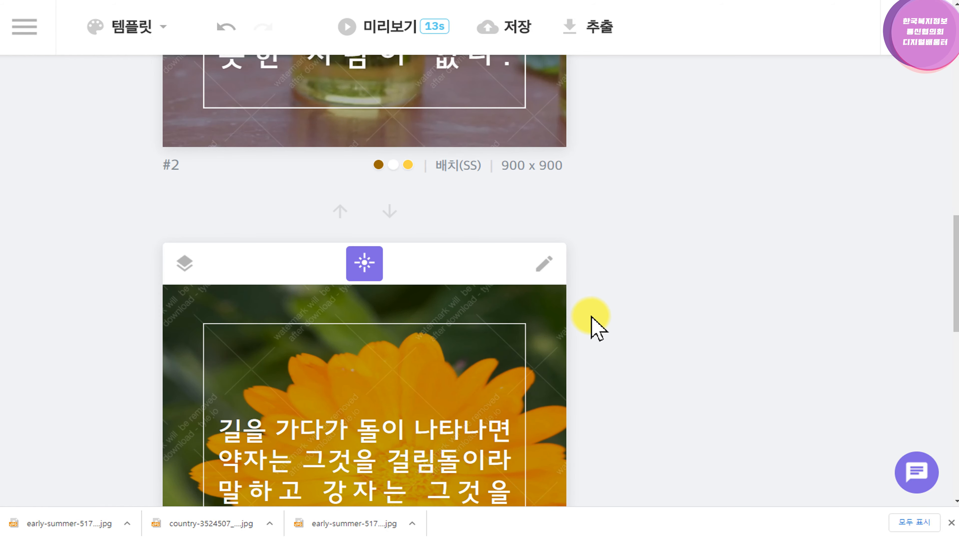
# Review the slides from the title card to the flower quote to check their order
pyautogui.scroll(5, 593, 326)
pyautogui.scroll(5, 595, 325)
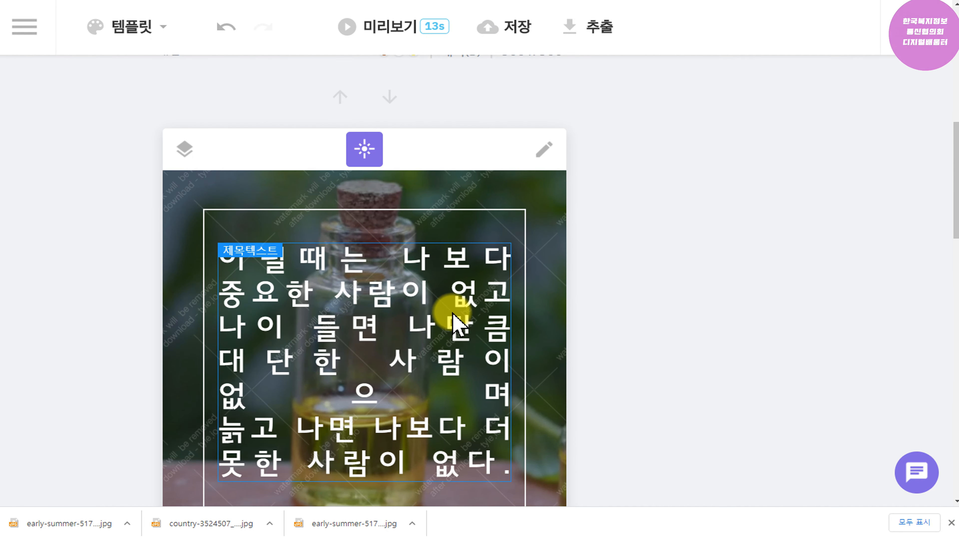
pyautogui.scroll(-5, 449, 315)
pyautogui.scroll(-5, 461, 342)
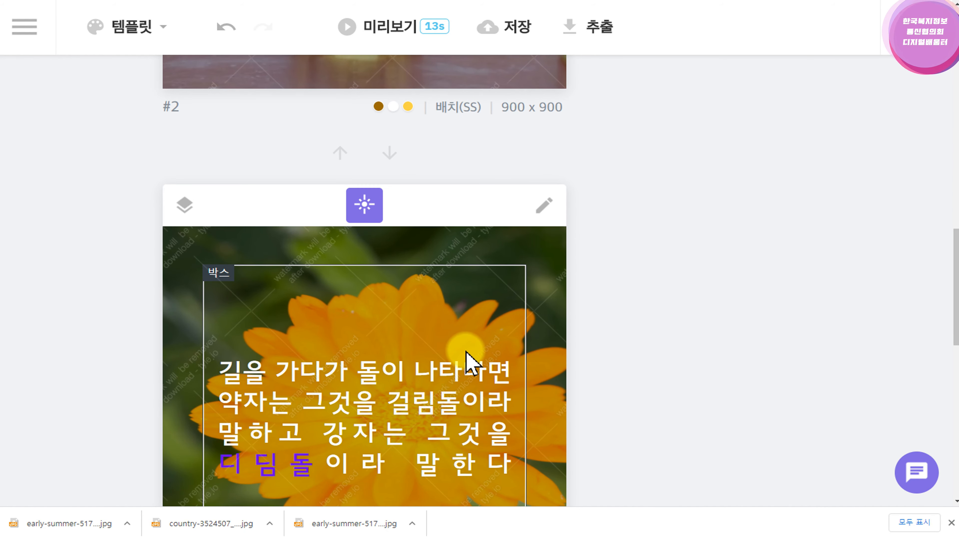
pyautogui.scroll(13, 578, 292)
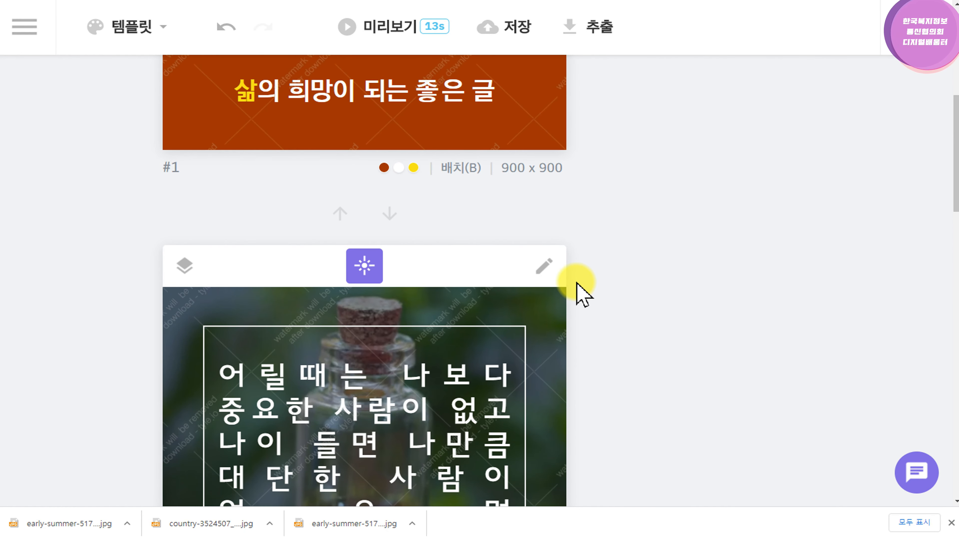
pyautogui.scroll(5, 466, 220)
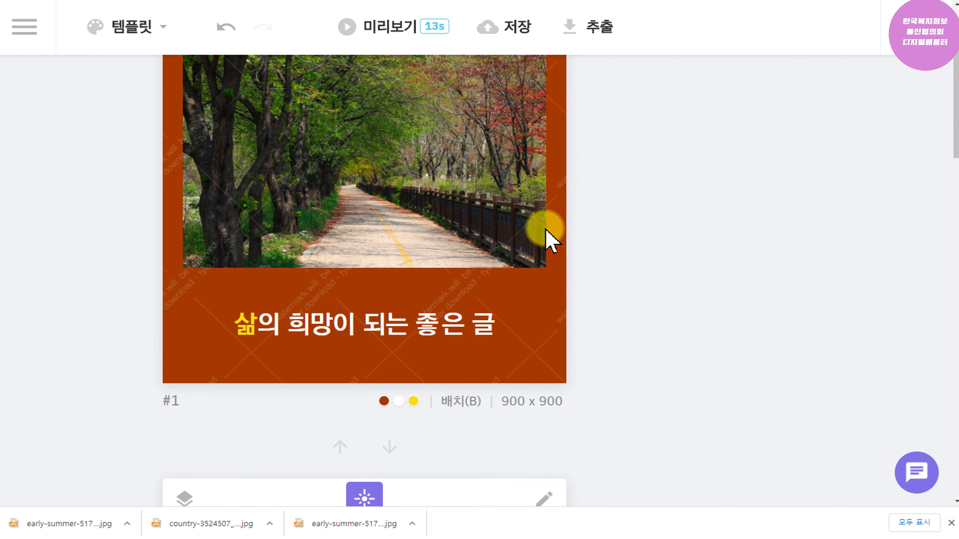
pyautogui.scroll(-5, 319, 265)
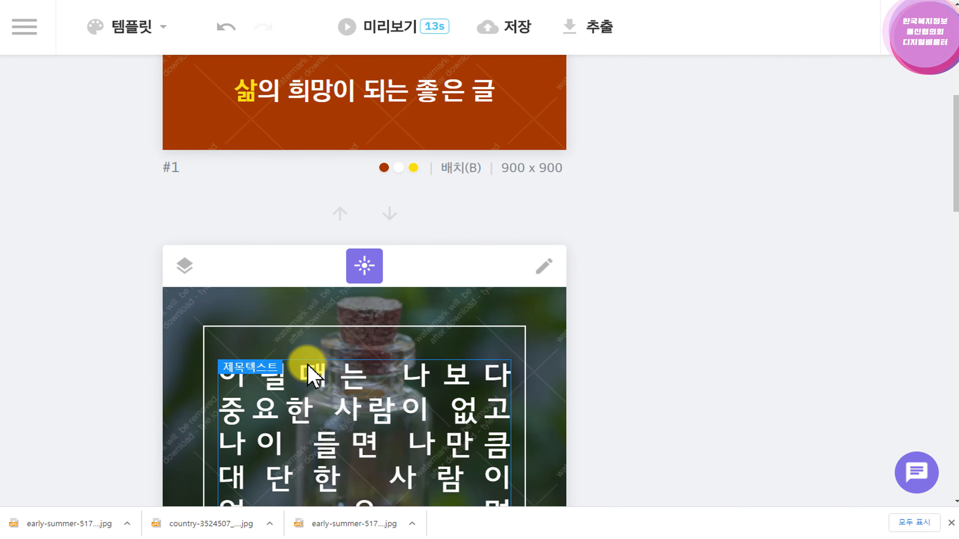
pyautogui.scroll(-4, 346, 317)
pyautogui.scroll(-6, 467, 285)
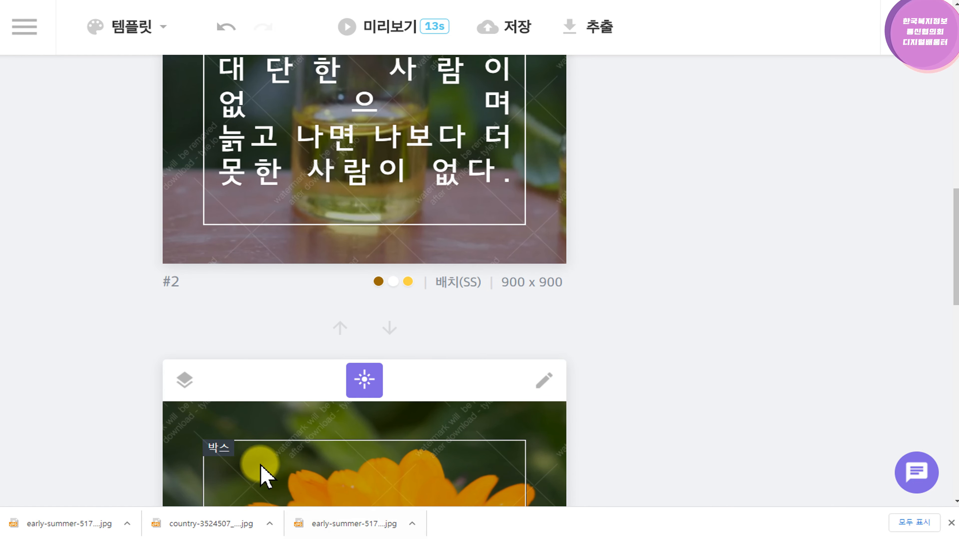
pyautogui.scroll(-6, 538, 392)
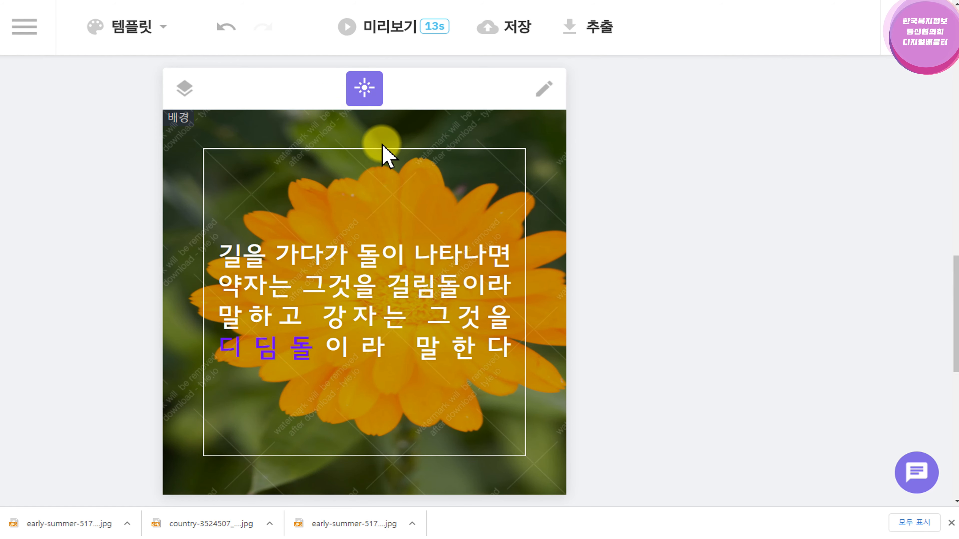
# Try a random design on the flower slide, and undo it together with the slide move and the BattleshipSilver colour change
pyautogui.click(365, 91)
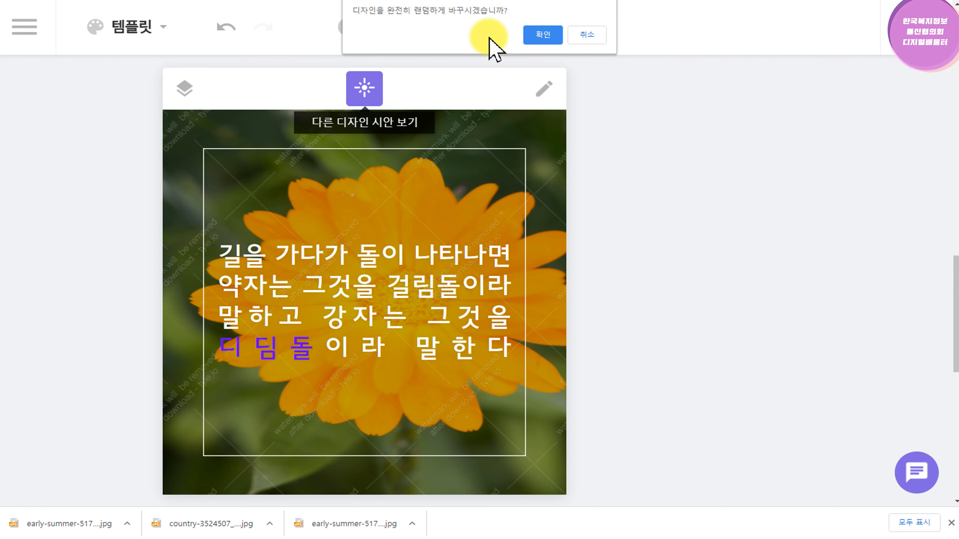
pyautogui.click(542, 35)
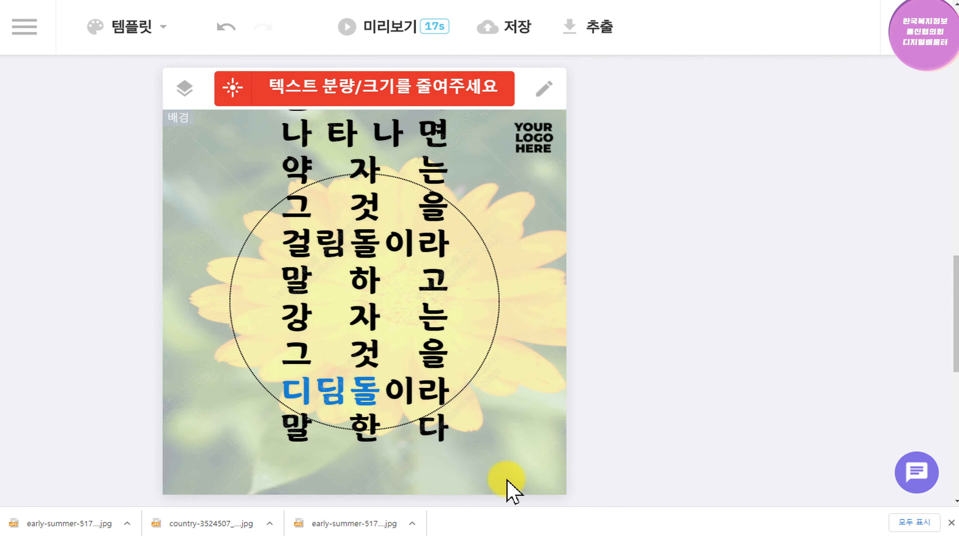
pyautogui.click(224, 28)
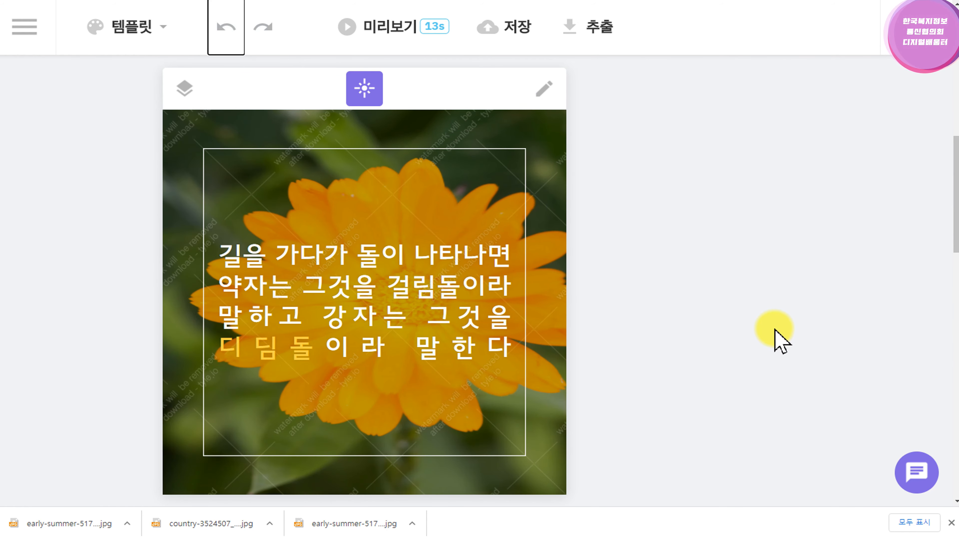
# Look over the restored slides and play the video preview
pyautogui.moveTo(956, 229); pyautogui.dragTo(953, 449)
pyautogui.moveTo(952, 340); pyautogui.dragTo(944, 224)
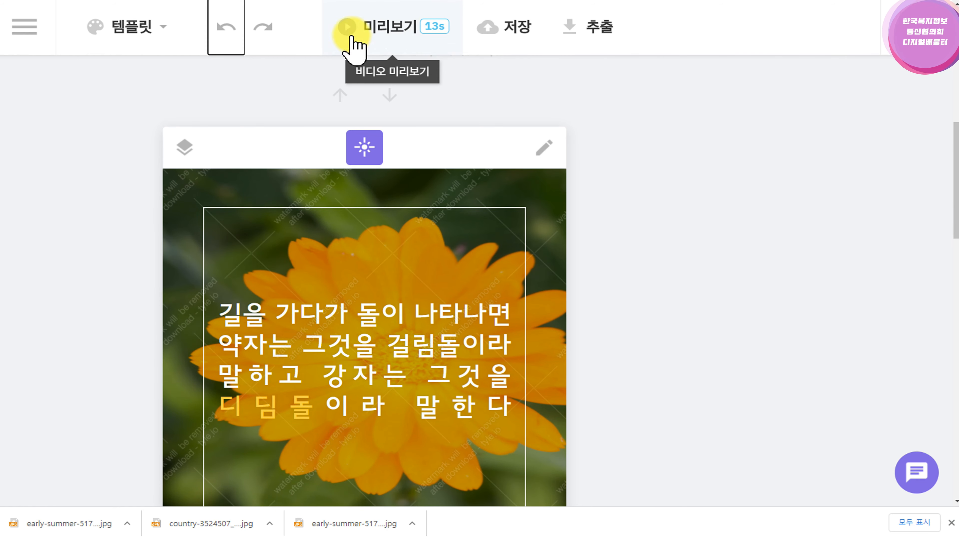
pyautogui.click(385, 30)
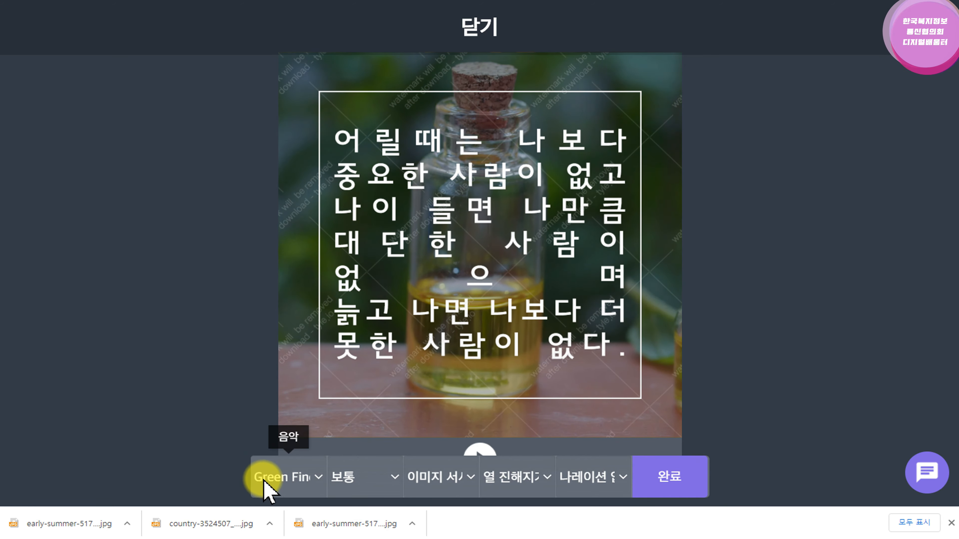
# Try Tree of Austonisia as the video's background music and switch back to Green Fine Tree
pyautogui.click(318, 478)
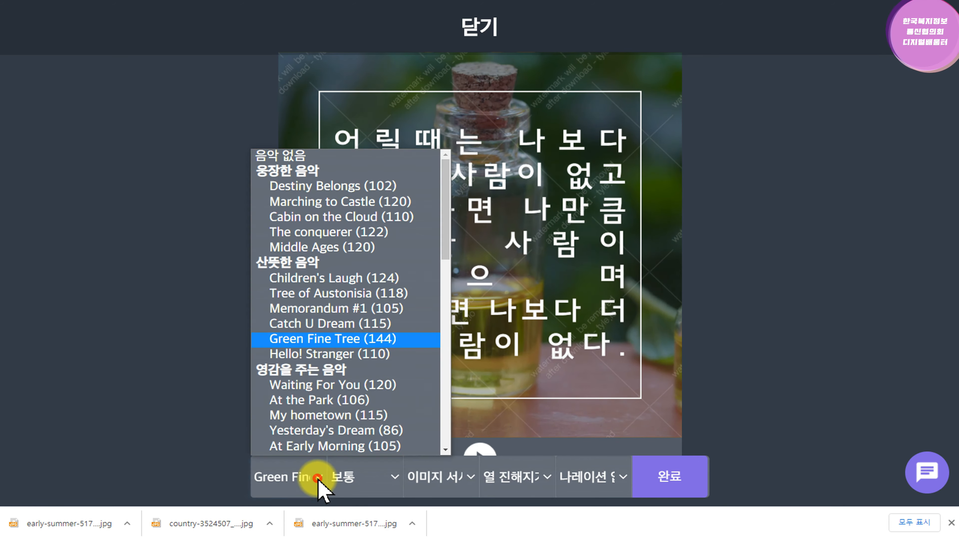
pyautogui.scroll(-1, 311, 279)
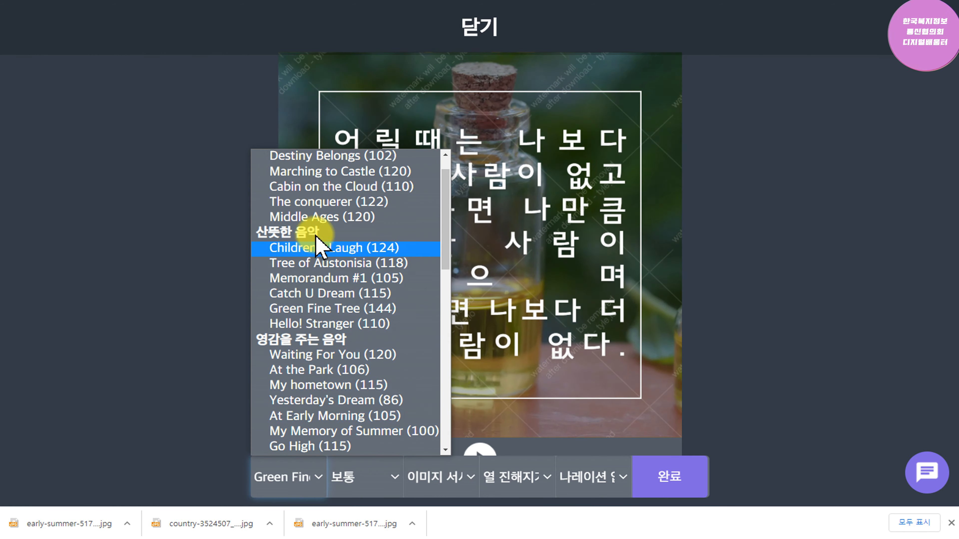
pyautogui.click(318, 264)
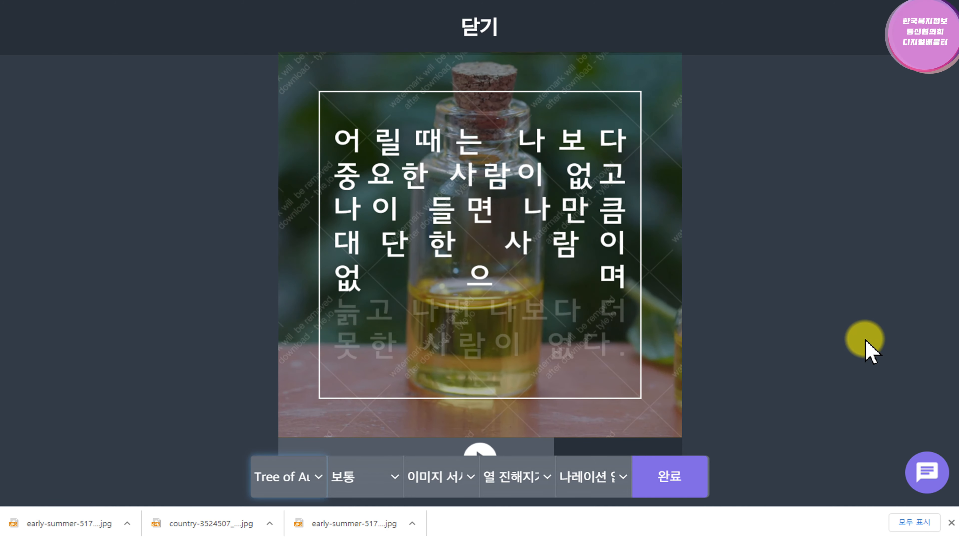
pyautogui.click(320, 479)
pyautogui.scroll(-1, 280, 416)
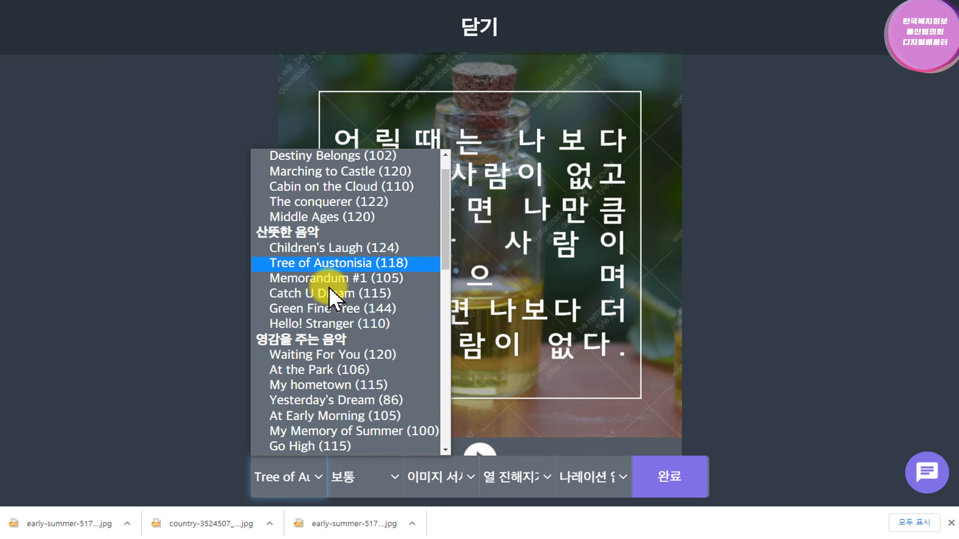
pyautogui.click(319, 310)
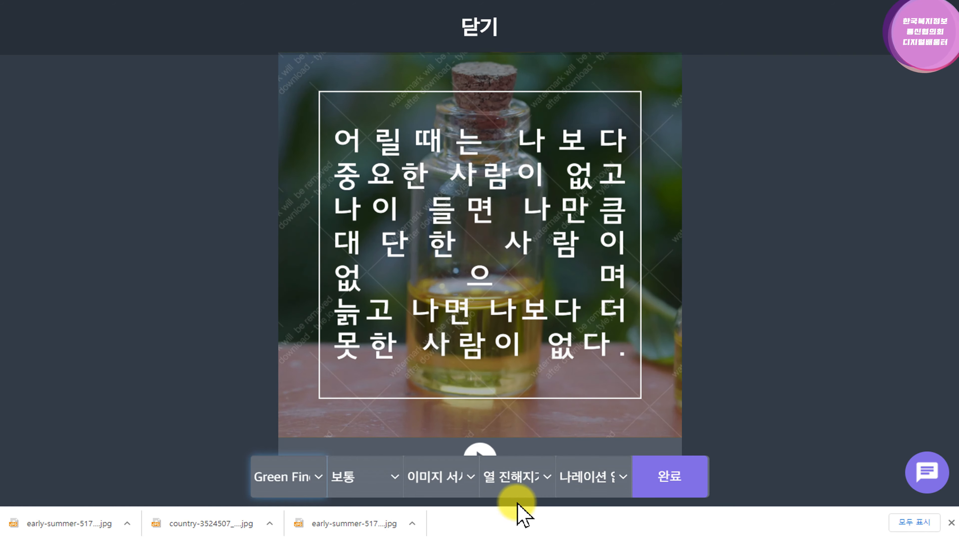
# Set the text effect to 열 오른쪽으로 나타내기, music to Yesterday's Dream and narration to Yura(여), and finish the preview settings
pyautogui.click(550, 478)
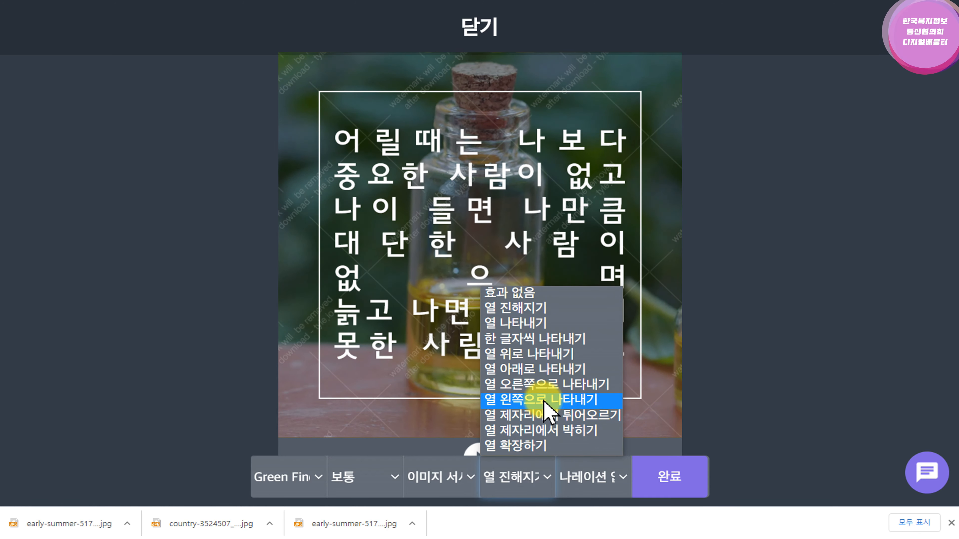
pyautogui.click(527, 384)
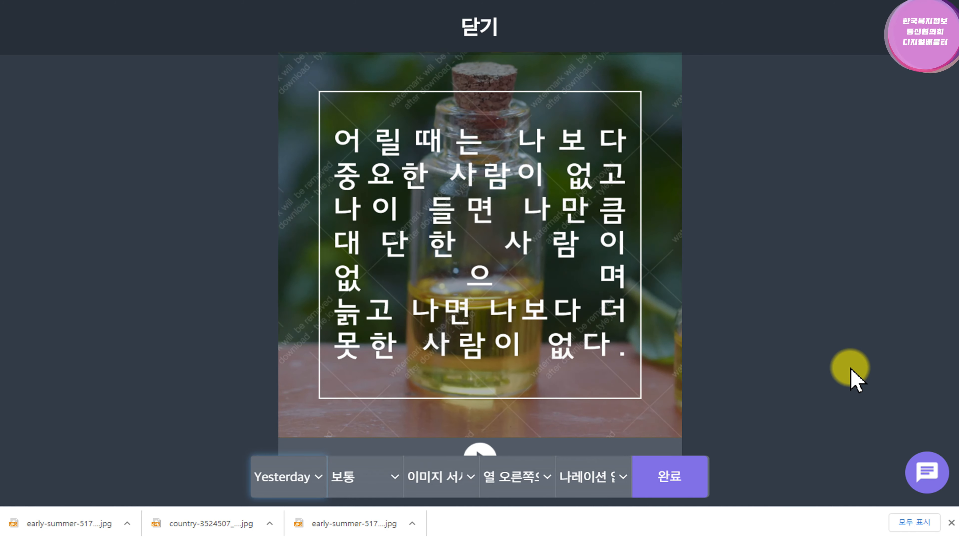
pyautogui.click(623, 478)
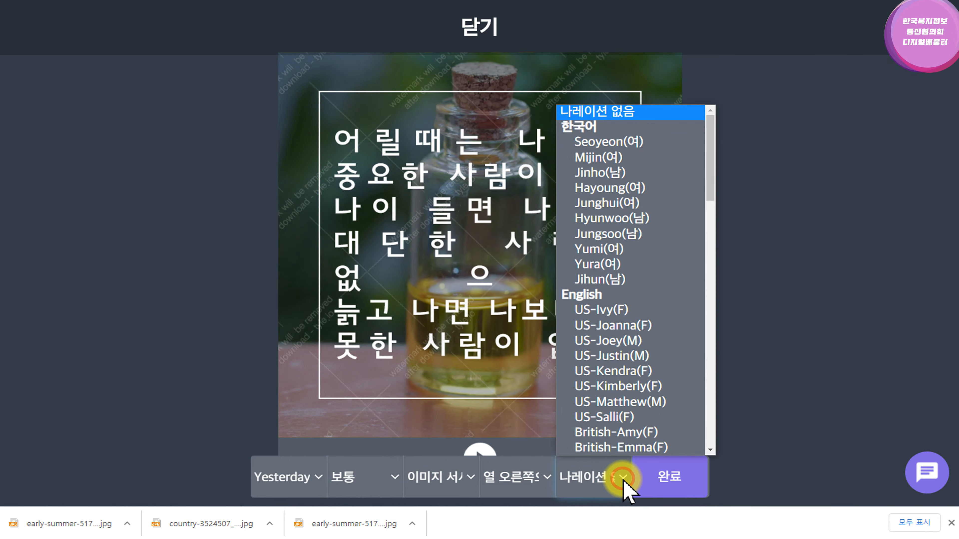
pyautogui.scroll(-1, 625, 325)
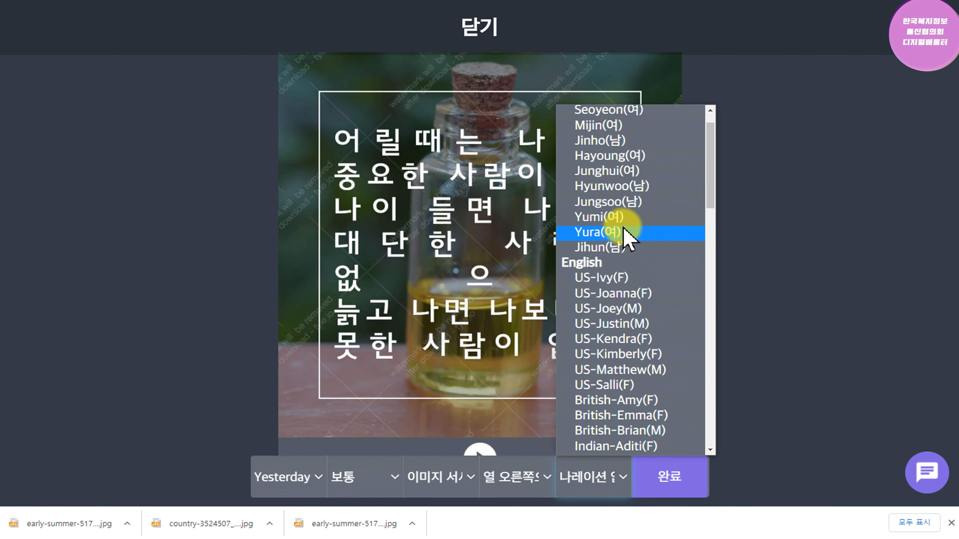
pyautogui.click(628, 238)
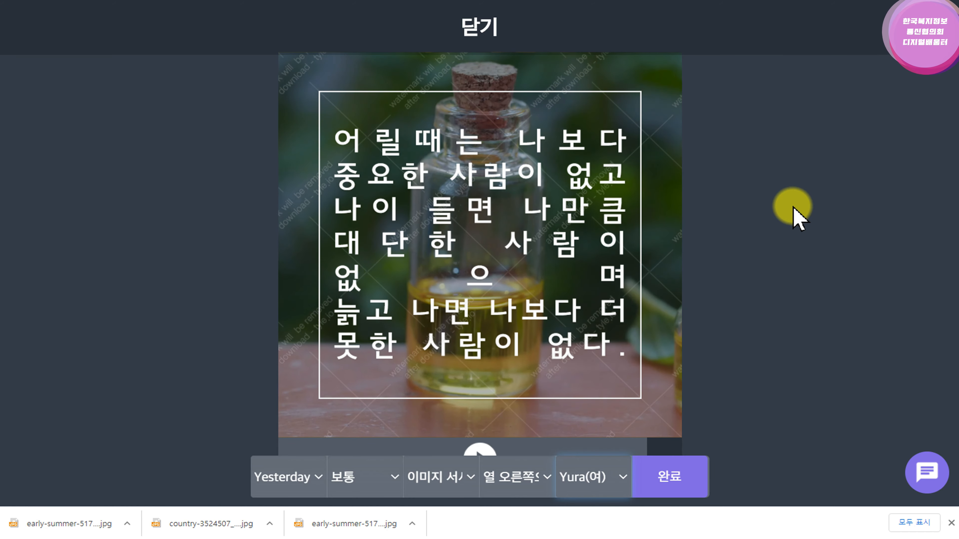
pyautogui.click(668, 483)
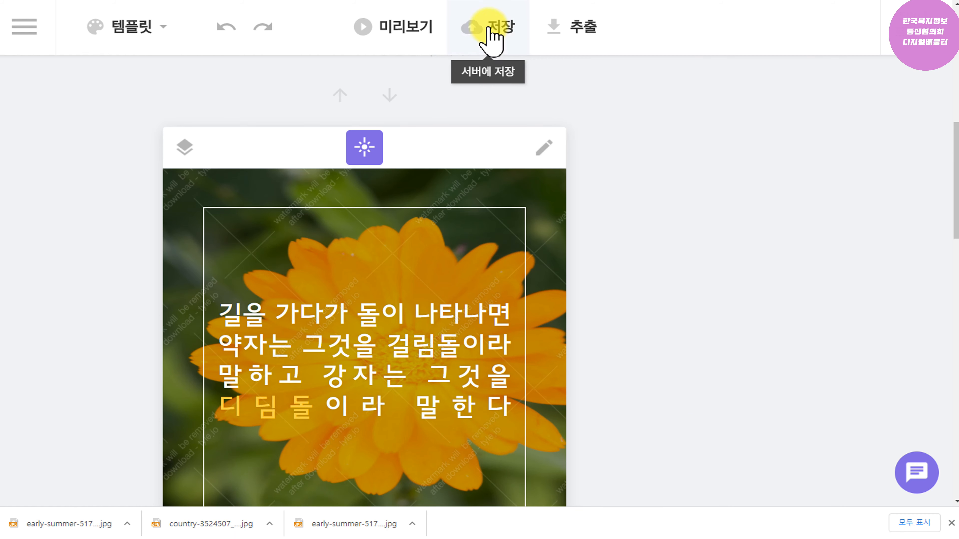
# Save the card project to the server and check its entry in the card list
pyautogui.click(491, 36)
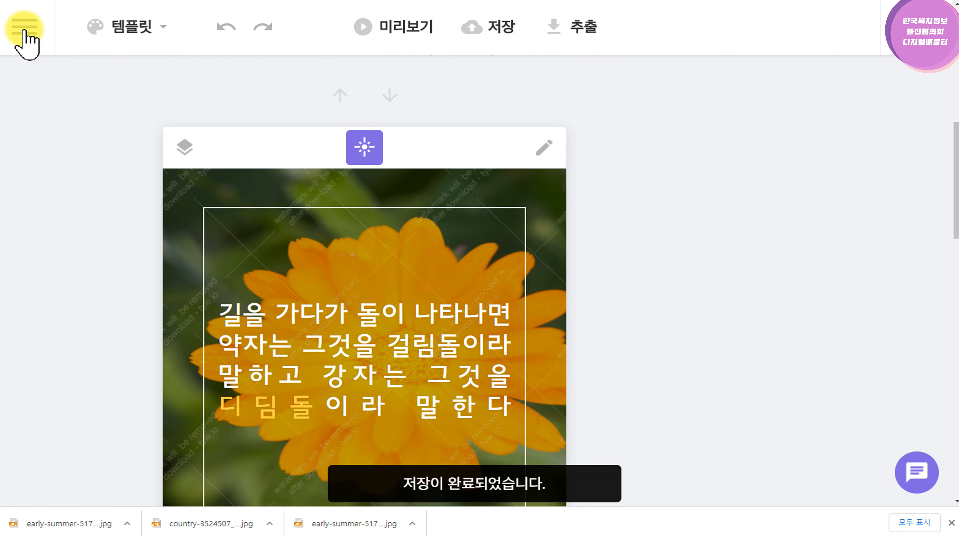
pyautogui.click(24, 29)
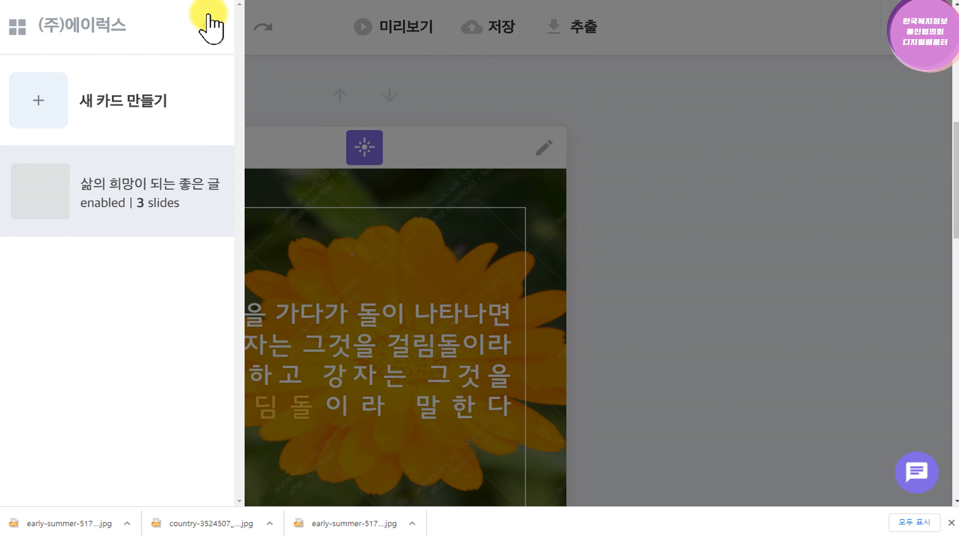
pyautogui.click(652, 99)
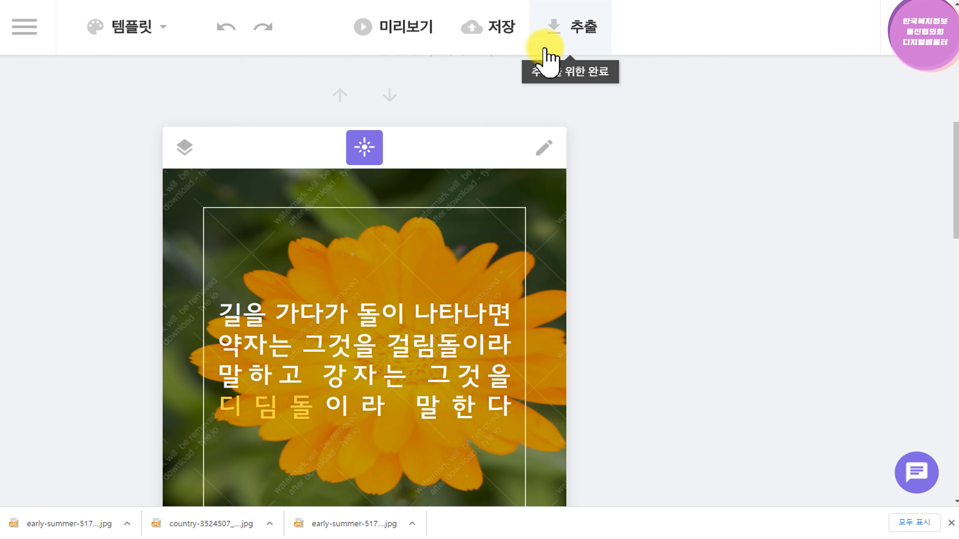
# Request extraction of the finished card as a video (동영상 추출요청)
pyautogui.click(574, 27)
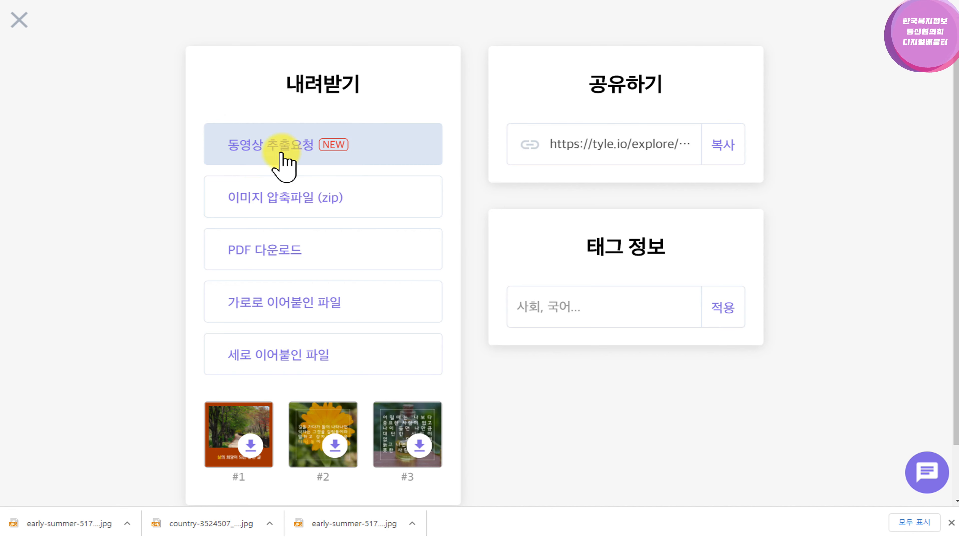
pyautogui.click(285, 142)
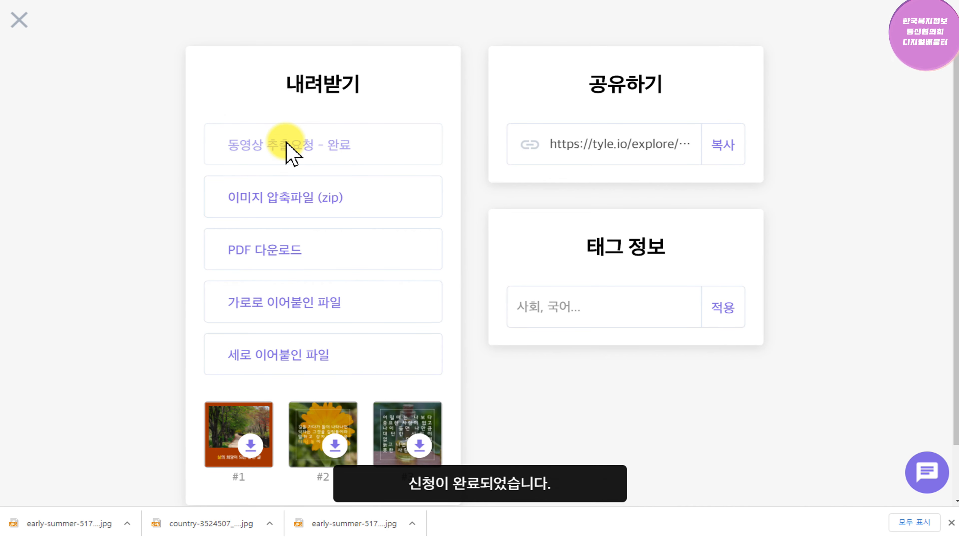